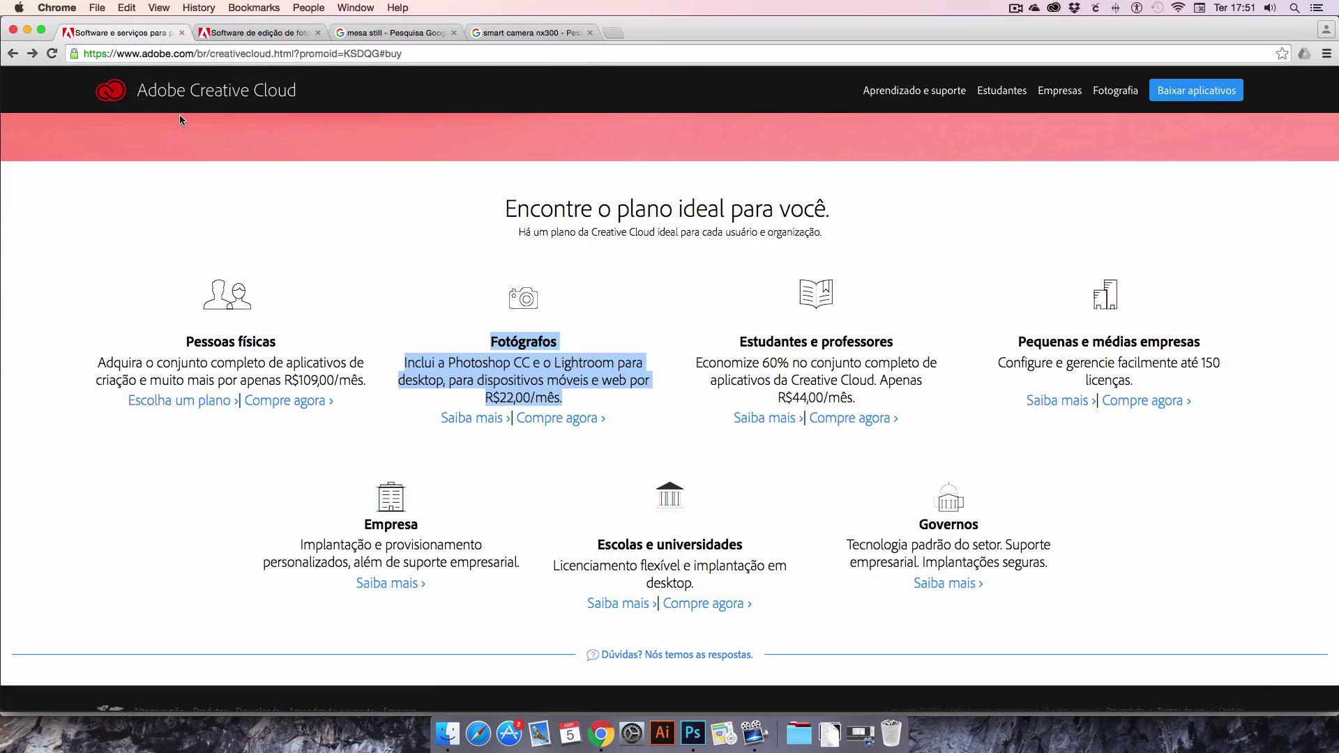
Step: Look through the Aplicativos folder for the installed Adobe programs, keeping the Creative Cloud plans page open
{"action": "left_click_drag", "start_coordinate": [140, 90], "coordinate": [189, 92]}
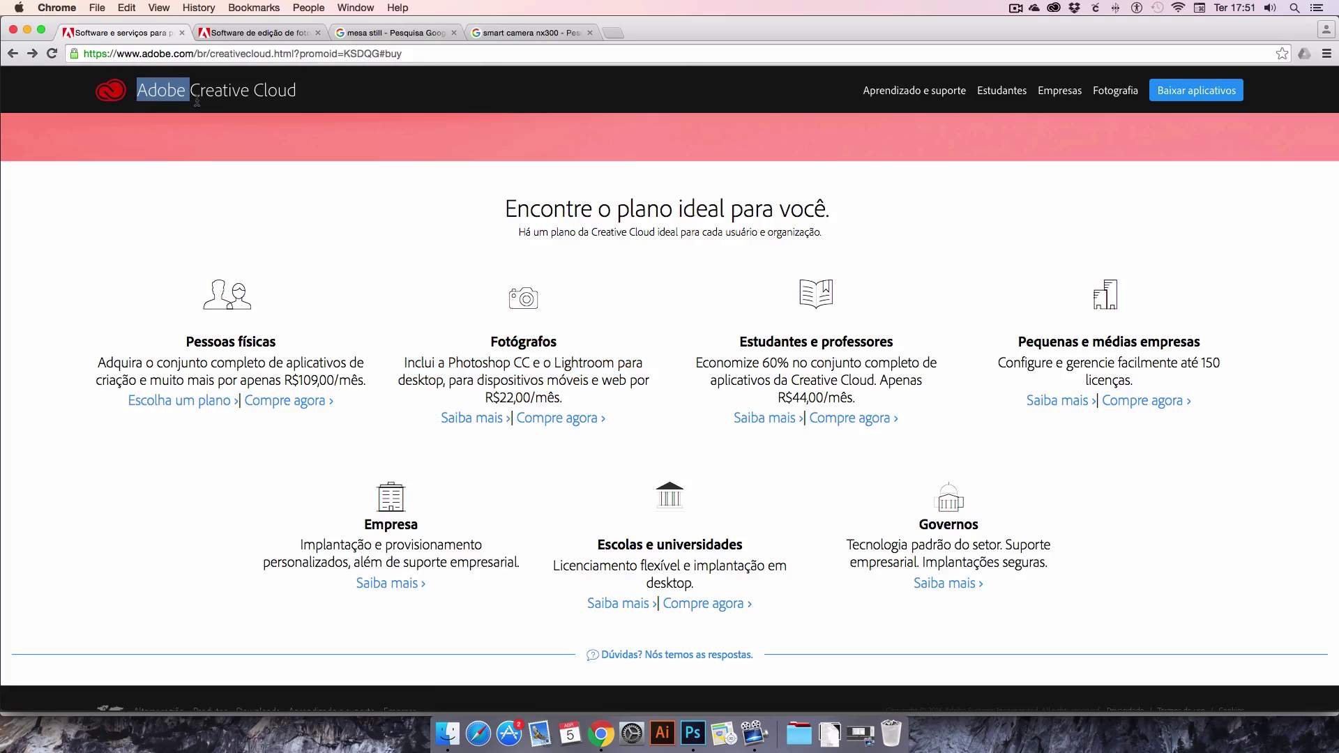
{"action": "left_click", "coordinate": [414, 252]}
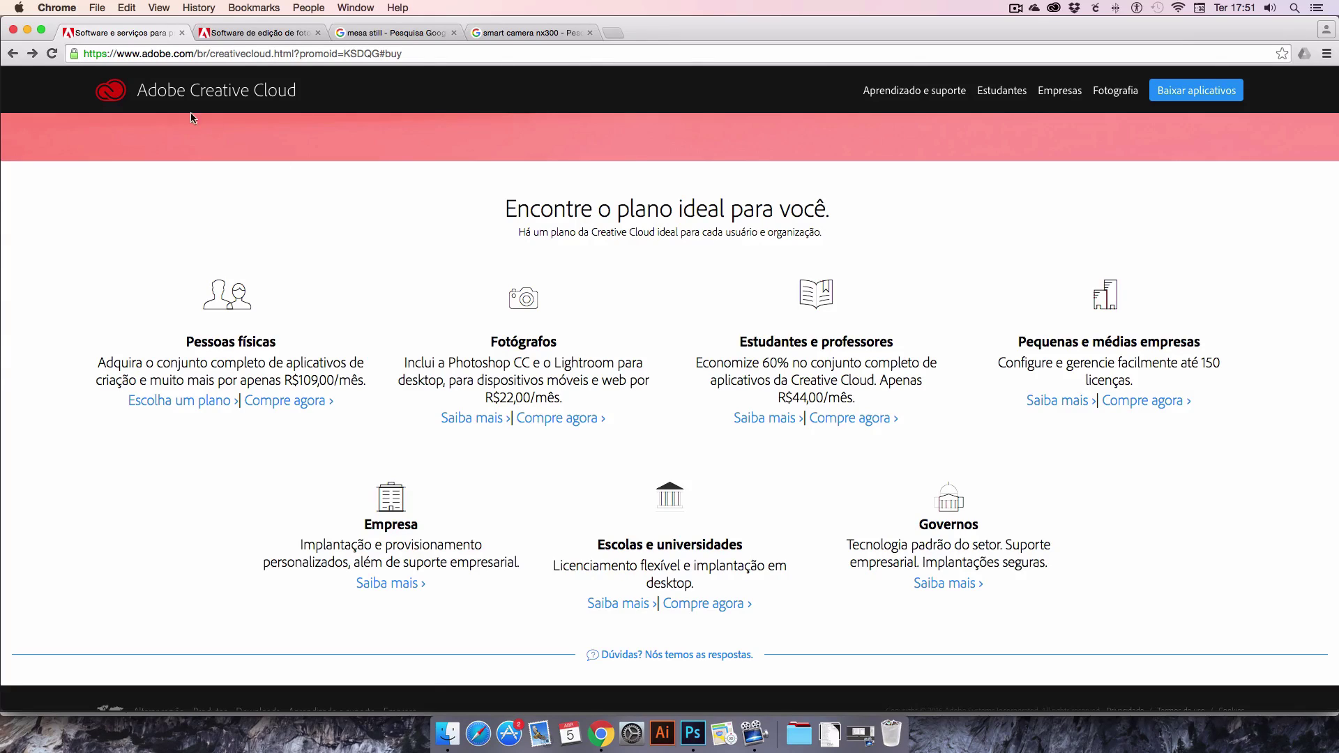
{"action": "left_click_drag", "start_coordinate": [138, 89], "coordinate": [186, 91]}
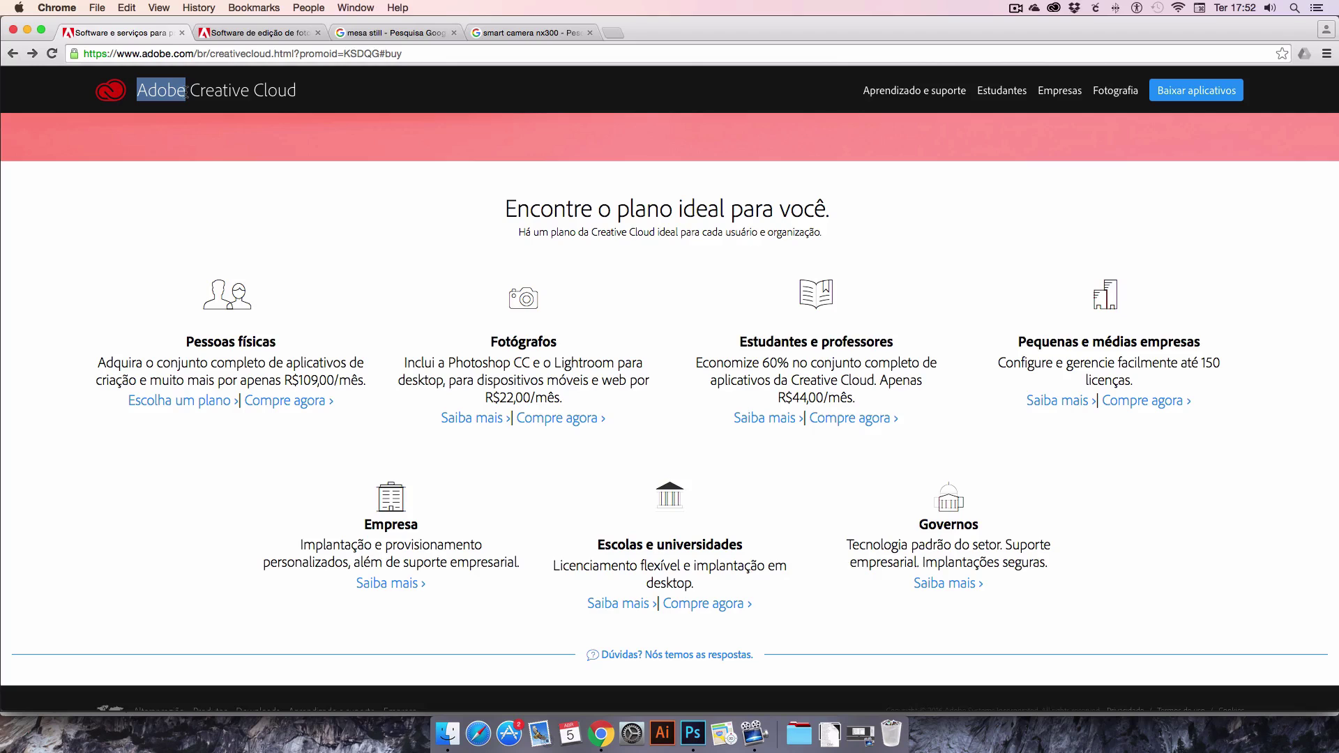
{"action": "left_click", "coordinate": [799, 733]}
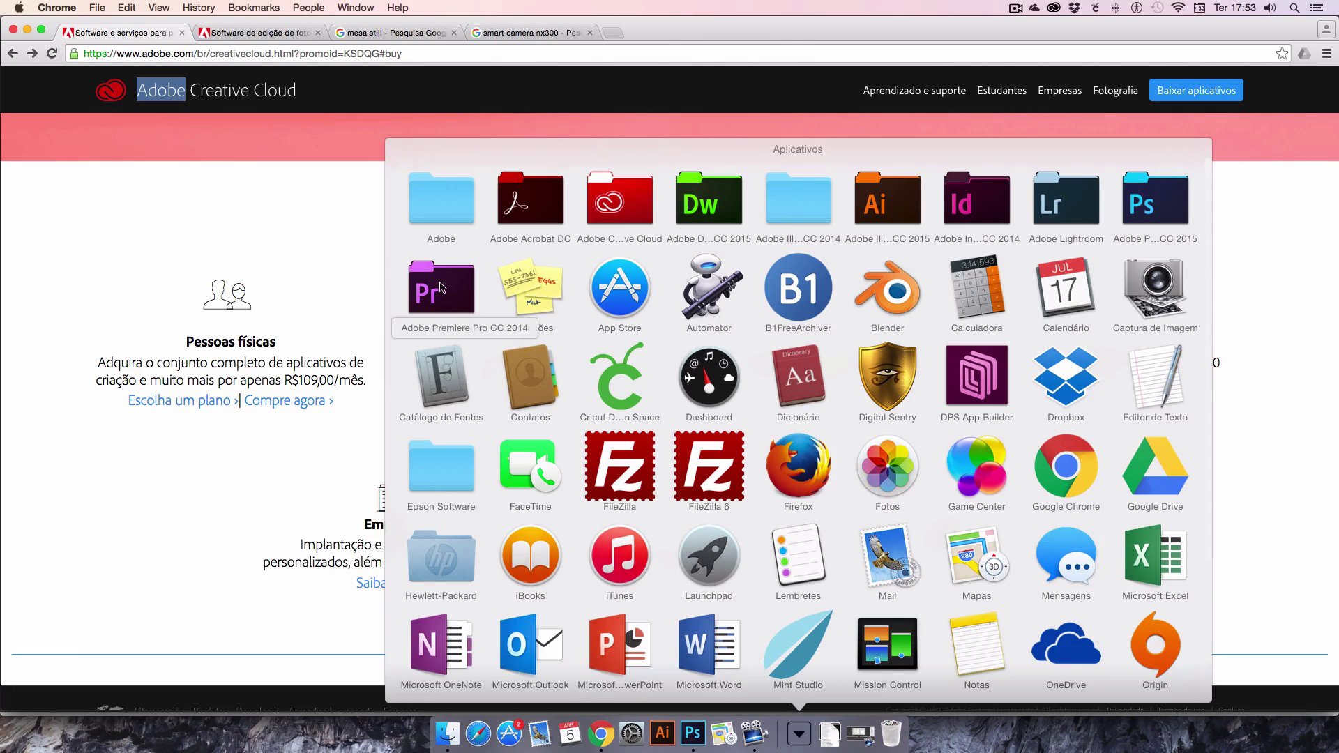
{"action": "left_click", "coordinate": [227, 245]}
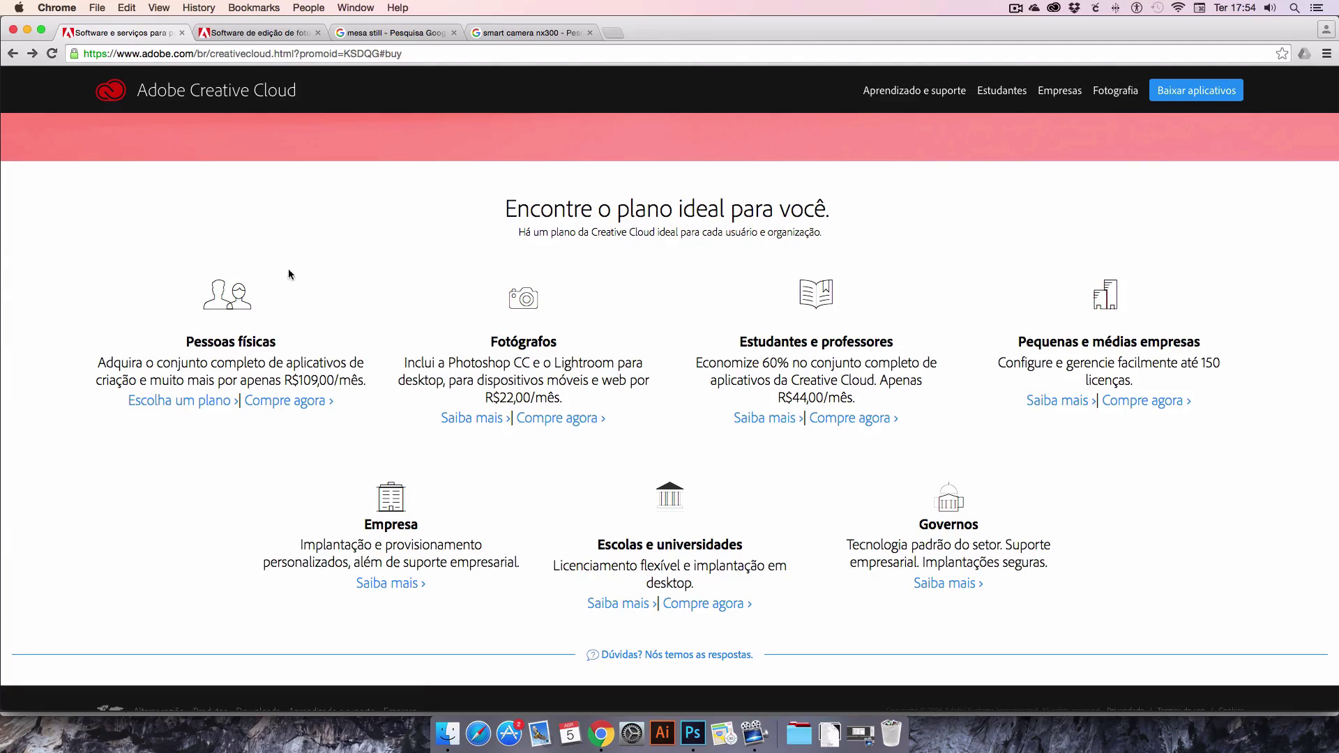
Step: Review the descriptions and monthly prices of the Fotógrafos and Pessoas físicas plans on the Creative Cloud page
{"action": "left_click_drag", "start_coordinate": [475, 346], "coordinate": [570, 397]}
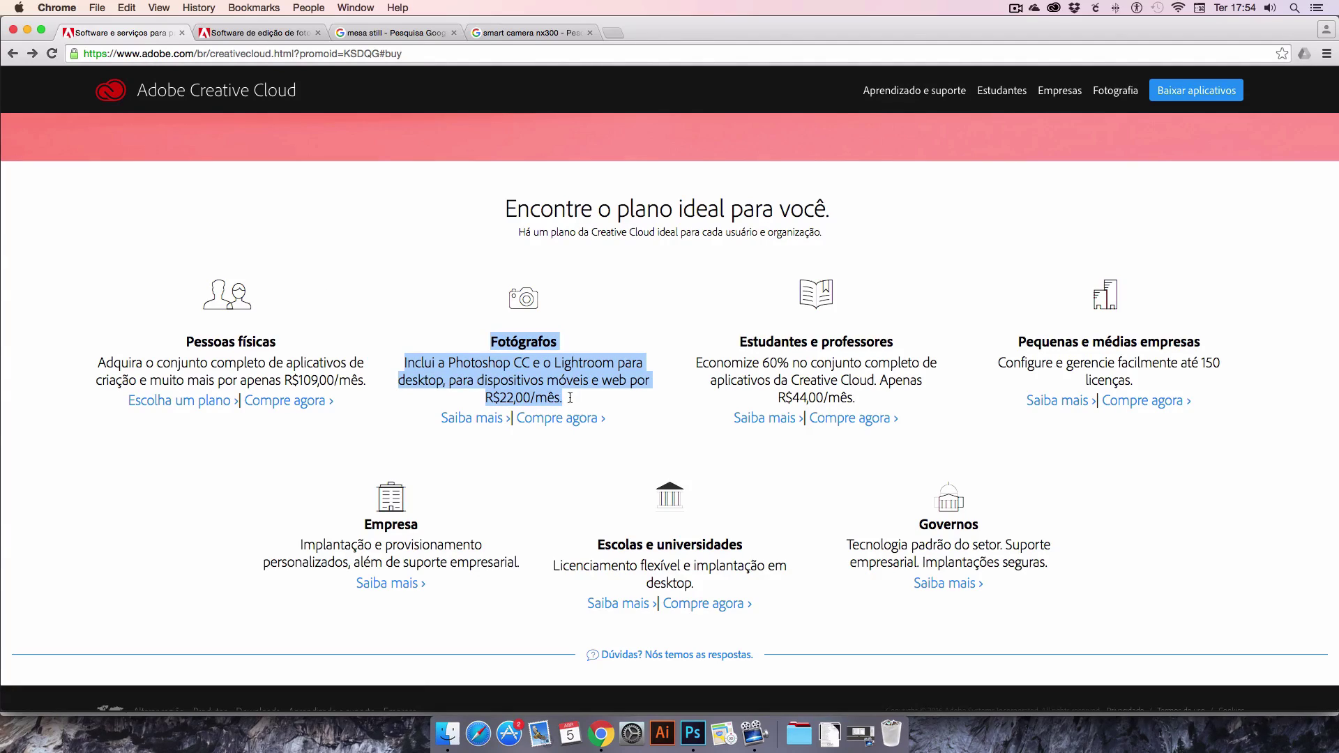
{"action": "left_click", "coordinate": [588, 404]}
{"action": "left_click_drag", "start_coordinate": [488, 342], "coordinate": [591, 404]}
{"action": "left_click", "coordinate": [579, 395]}
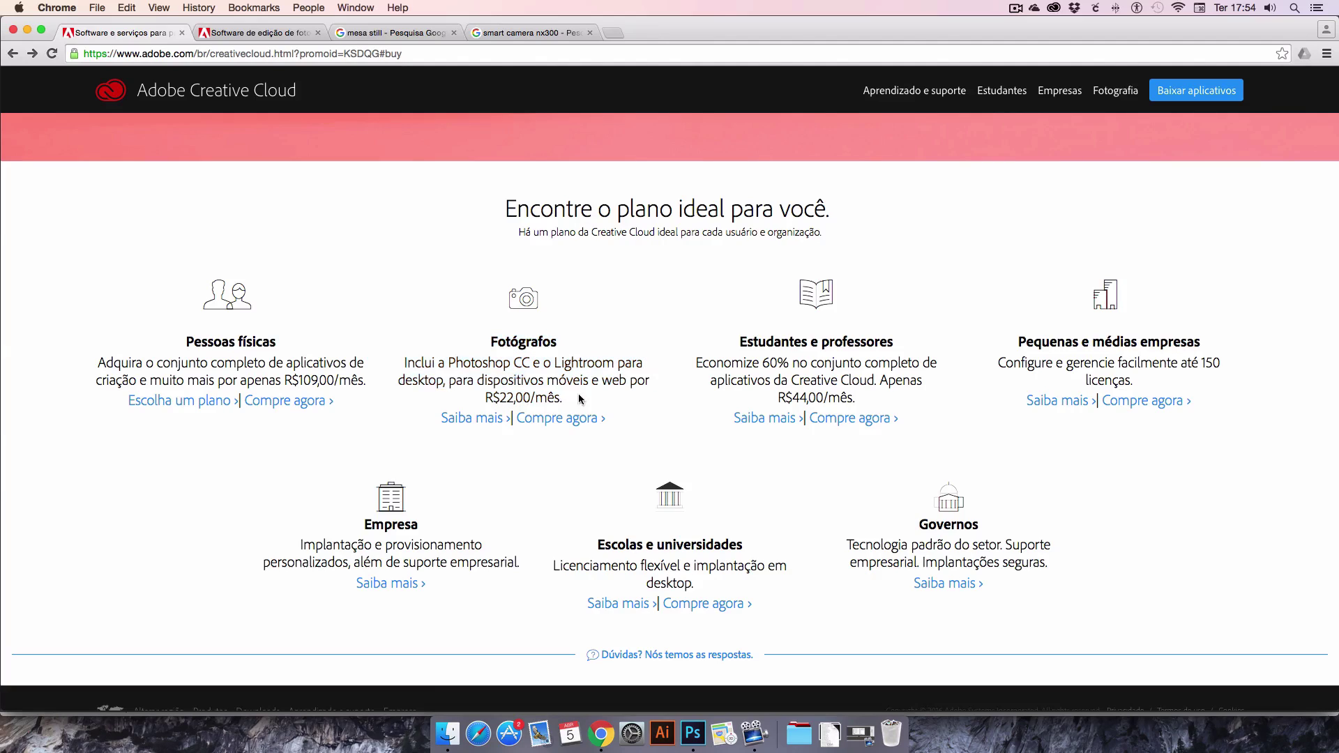
{"action": "left_click_drag", "start_coordinate": [449, 362], "coordinate": [604, 363]}
{"action": "left_click_drag", "start_coordinate": [487, 395], "coordinate": [565, 391]}
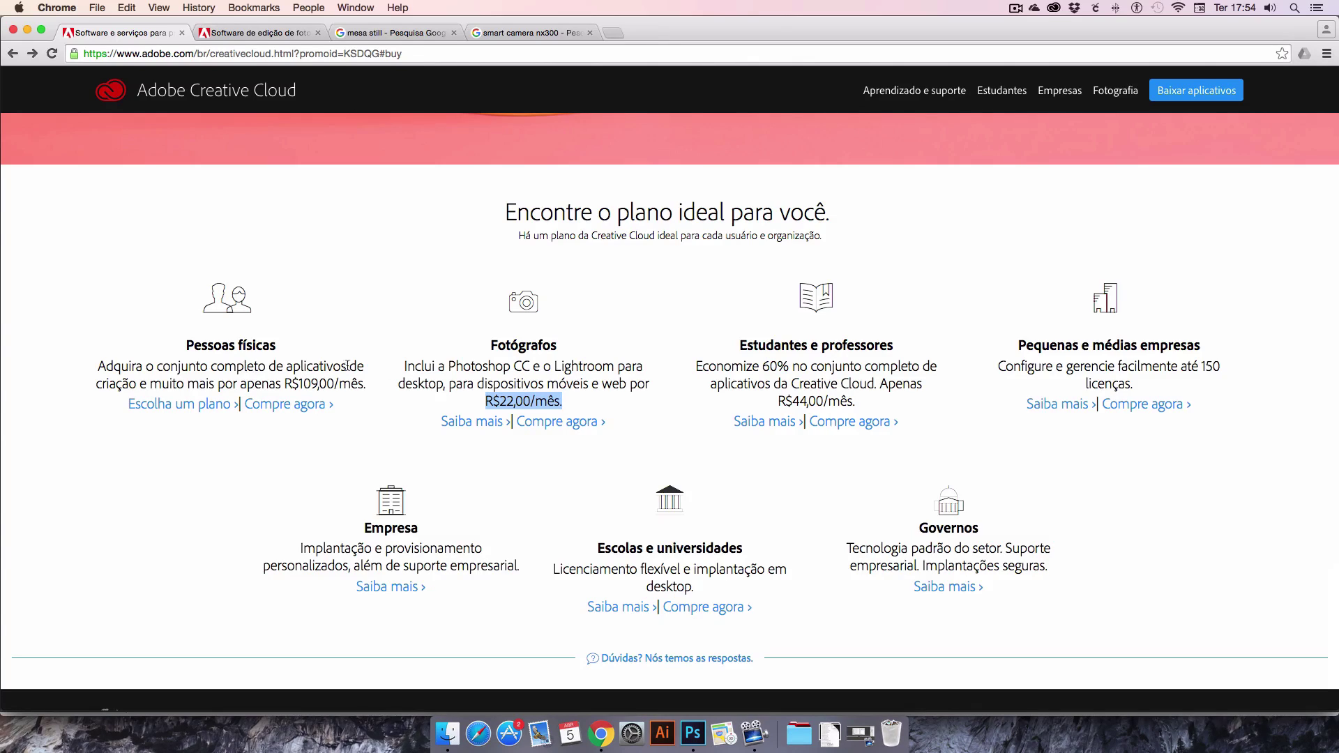
{"action": "left_click_drag", "start_coordinate": [463, 367], "coordinate": [487, 367]}
{"action": "left_click", "coordinate": [564, 363]}
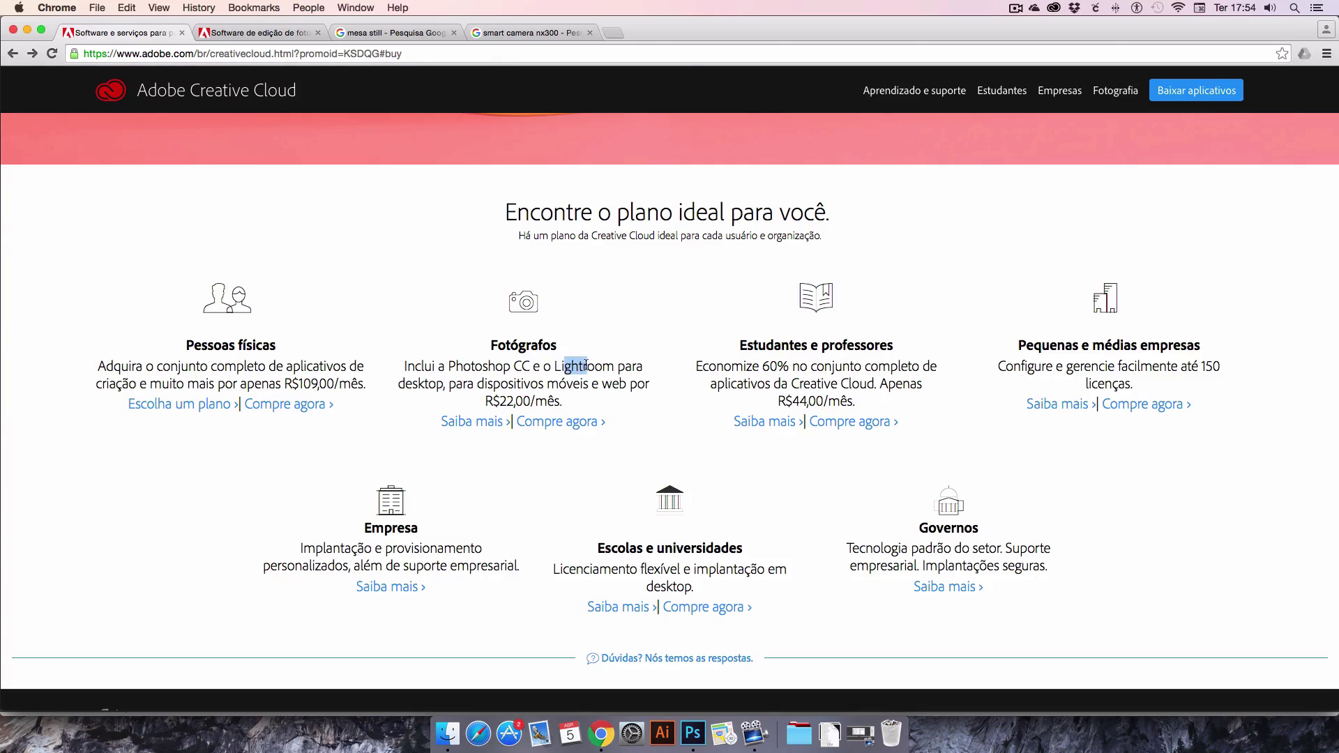
{"action": "left_click_drag", "start_coordinate": [162, 351], "coordinate": [332, 383]}
{"action": "left_click", "coordinate": [336, 382]}
{"action": "scroll", "coordinate": [331, 384], "scroll_direction": "up", "scroll_amount": 1}
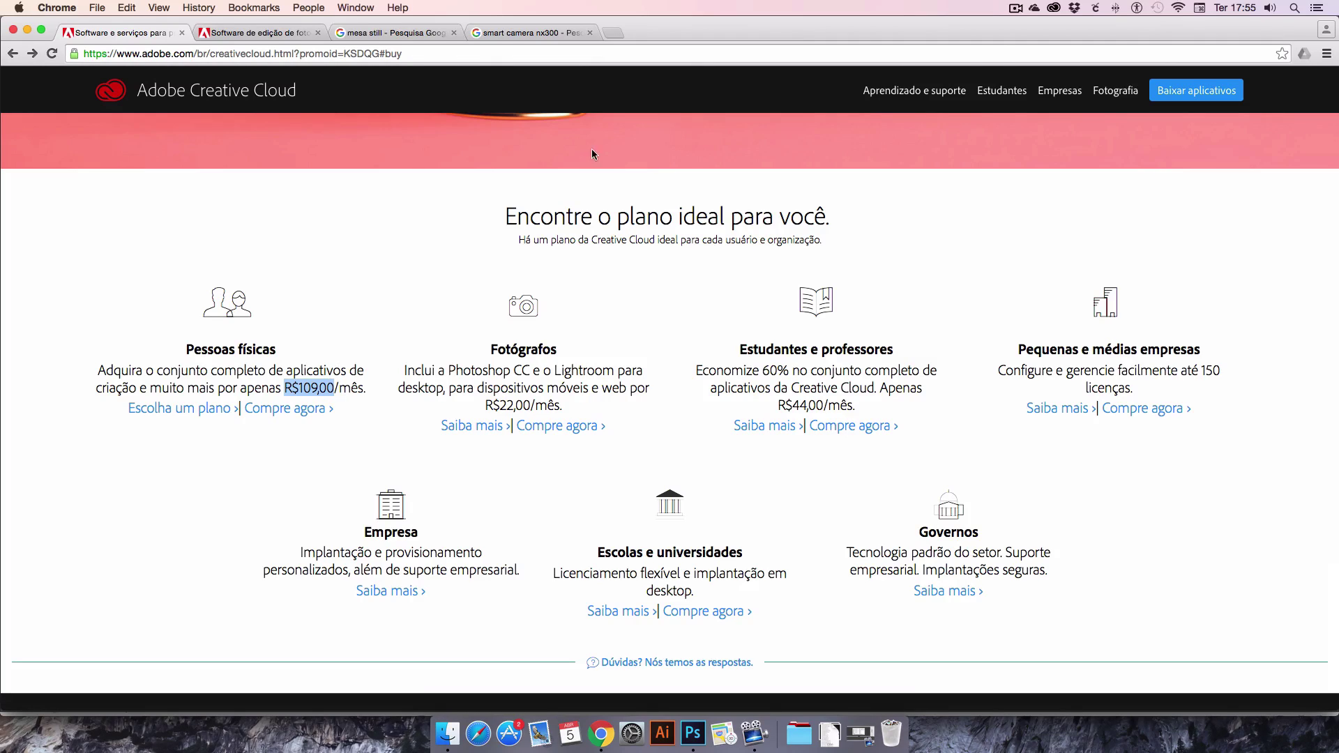
Step: Check the list of installed apps and available updates in the Creative Cloud desktop app, and close it
{"action": "left_click", "coordinate": [1054, 8]}
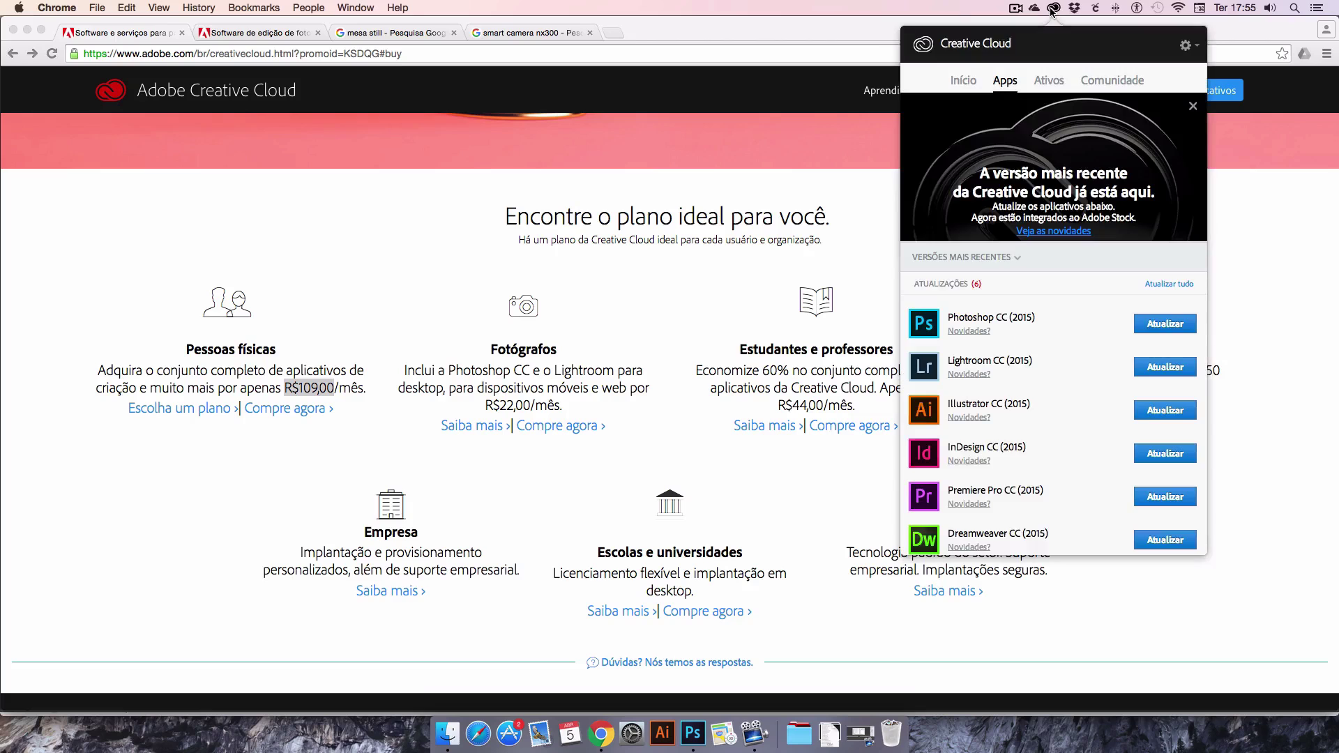
{"action": "scroll", "coordinate": [1112, 332], "scroll_direction": "down", "scroll_amount": 3}
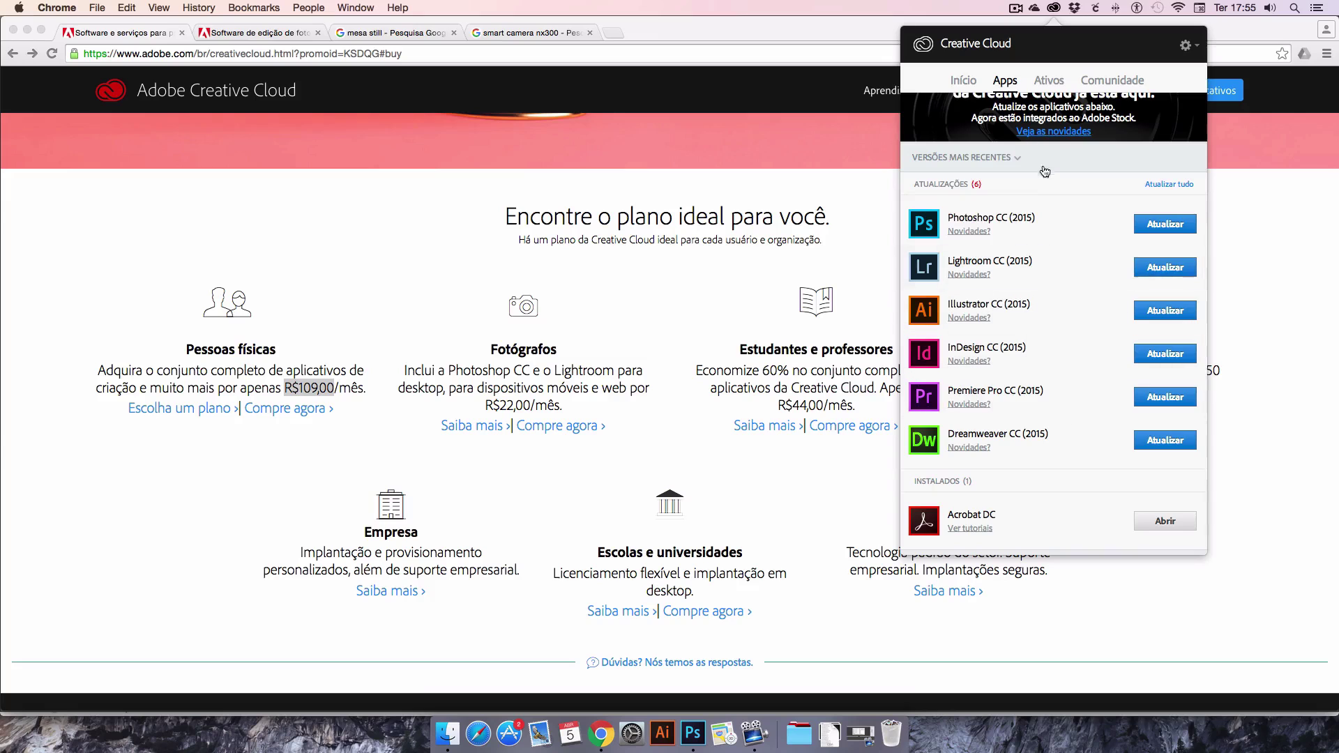
{"action": "left_click", "coordinate": [1277, 508]}
{"action": "left_click", "coordinate": [387, 218]}
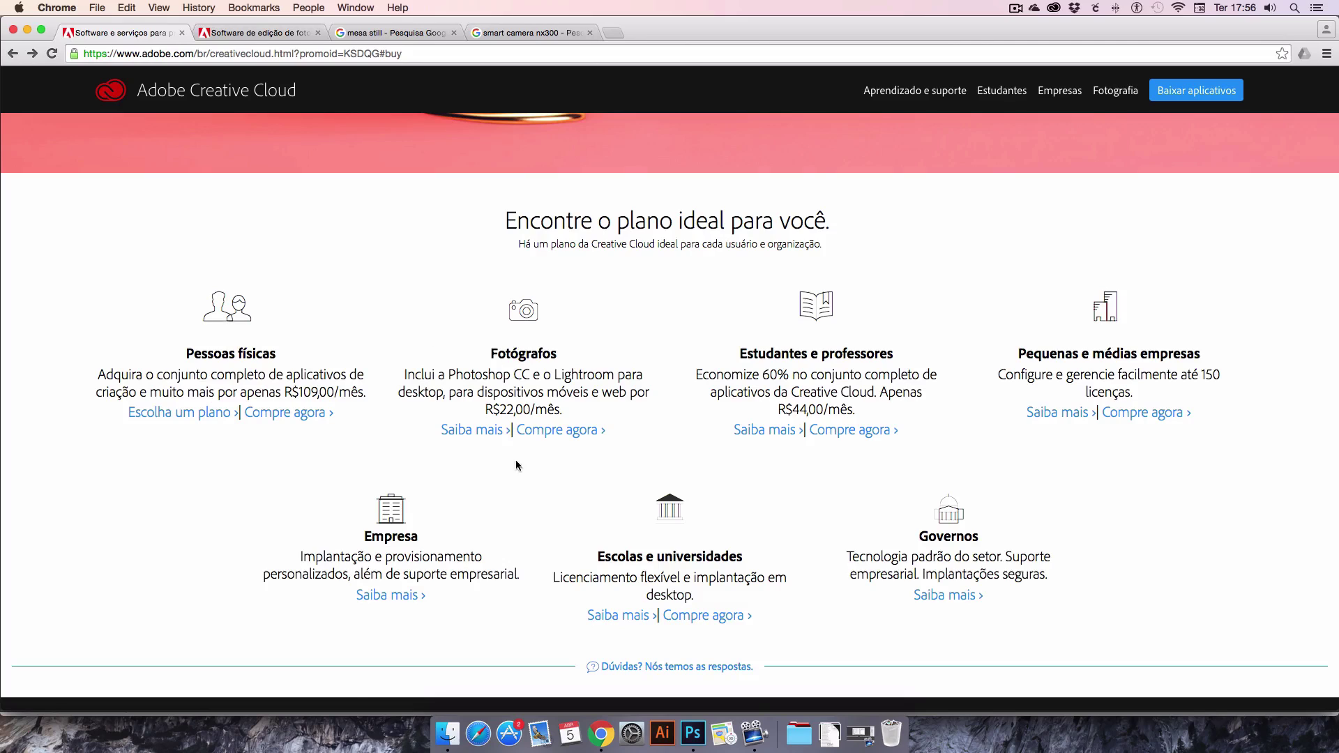
Step: Switch to Photoshop, bring up the chocolate box photo SAM_3908.JPG and undo its last edit
{"action": "left_click", "coordinate": [692, 740]}
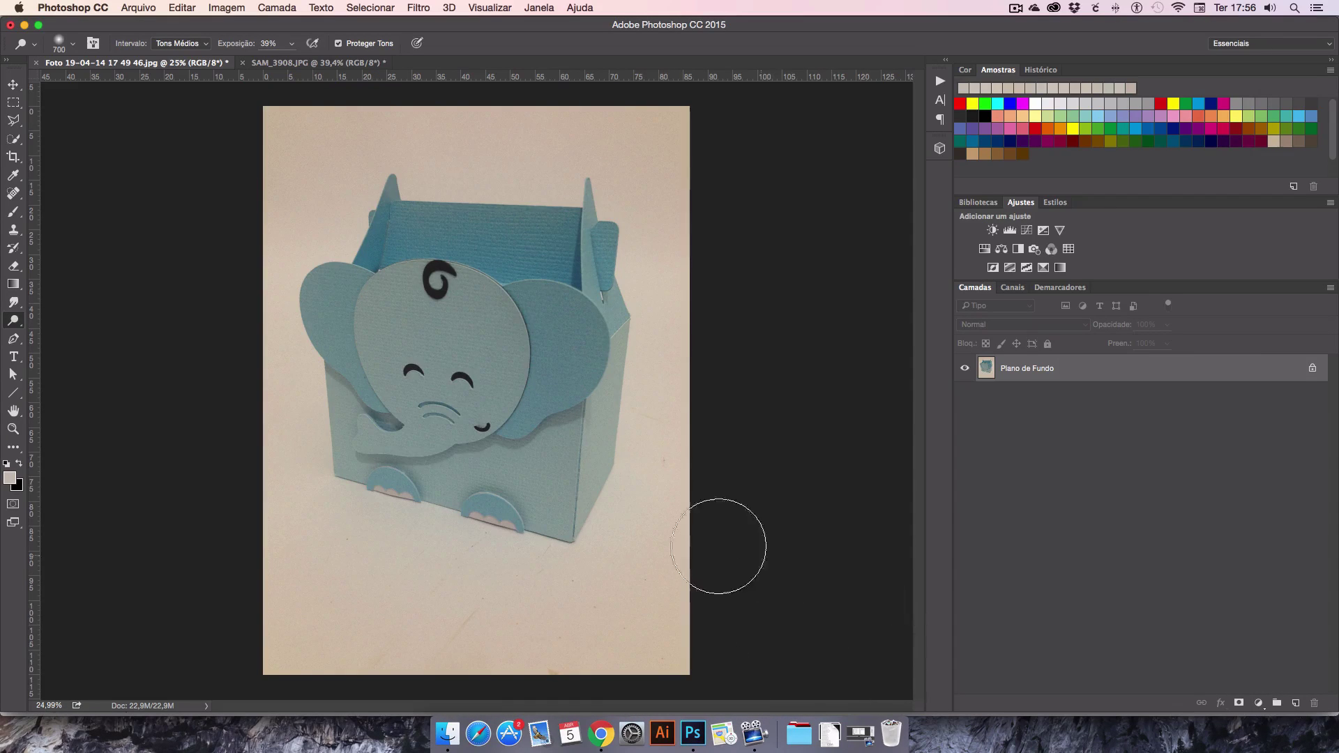
{"action": "left_click", "coordinate": [138, 8]}
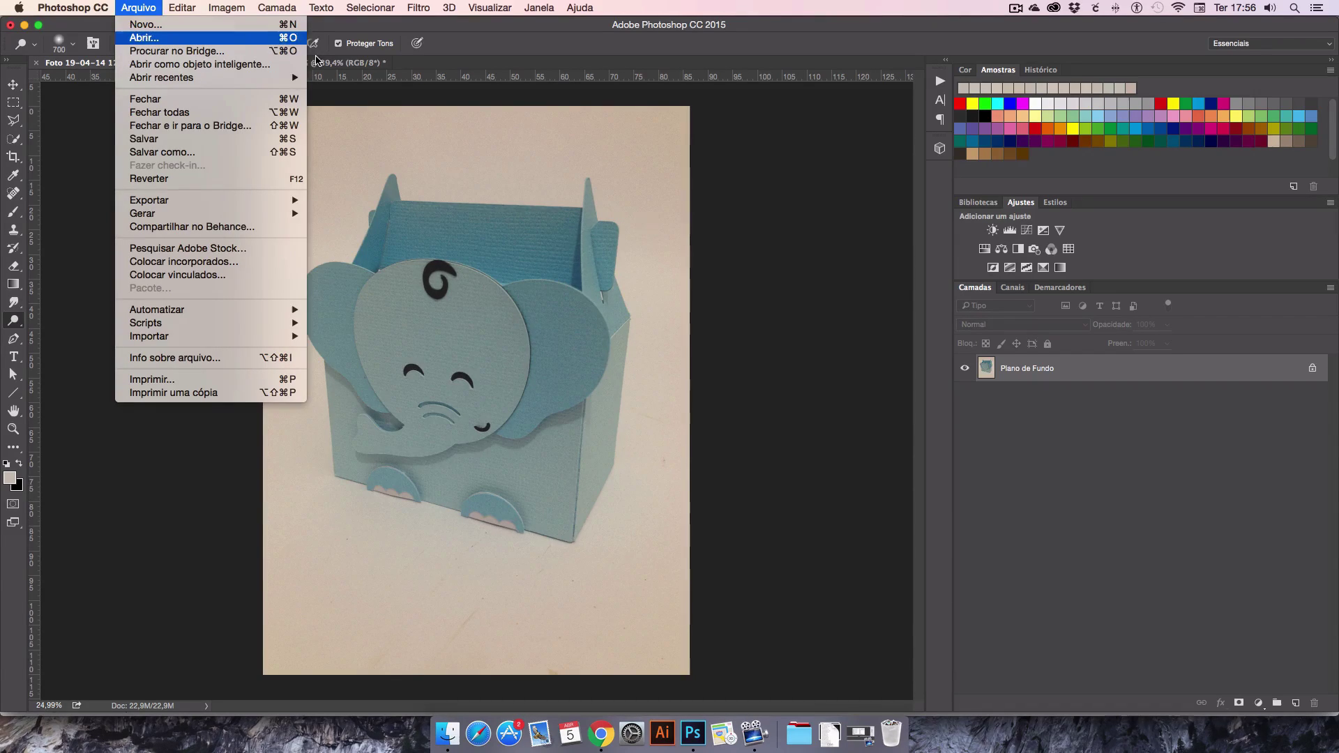
{"action": "left_click", "coordinate": [758, 273]}
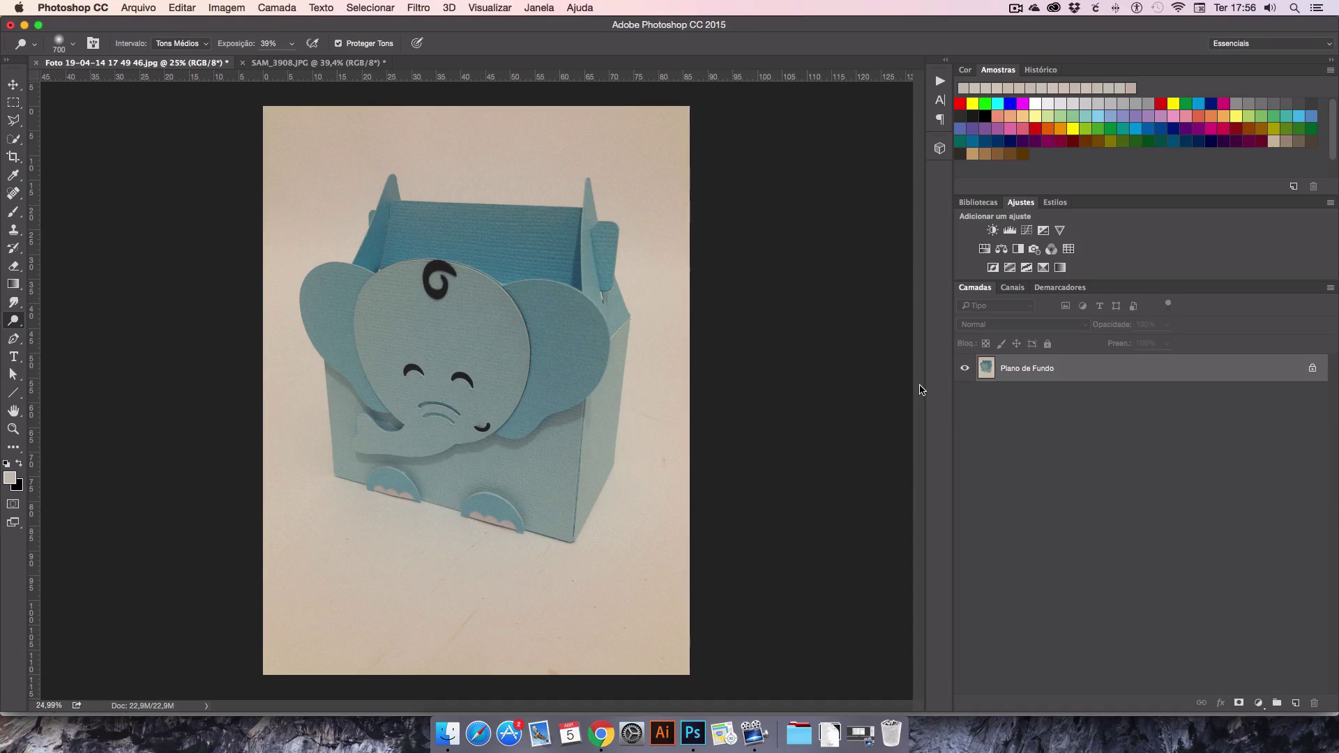
{"action": "left_click", "coordinate": [281, 63]}
{"action": "left_click", "coordinate": [164, 64]}
{"action": "left_click", "coordinate": [298, 64]}
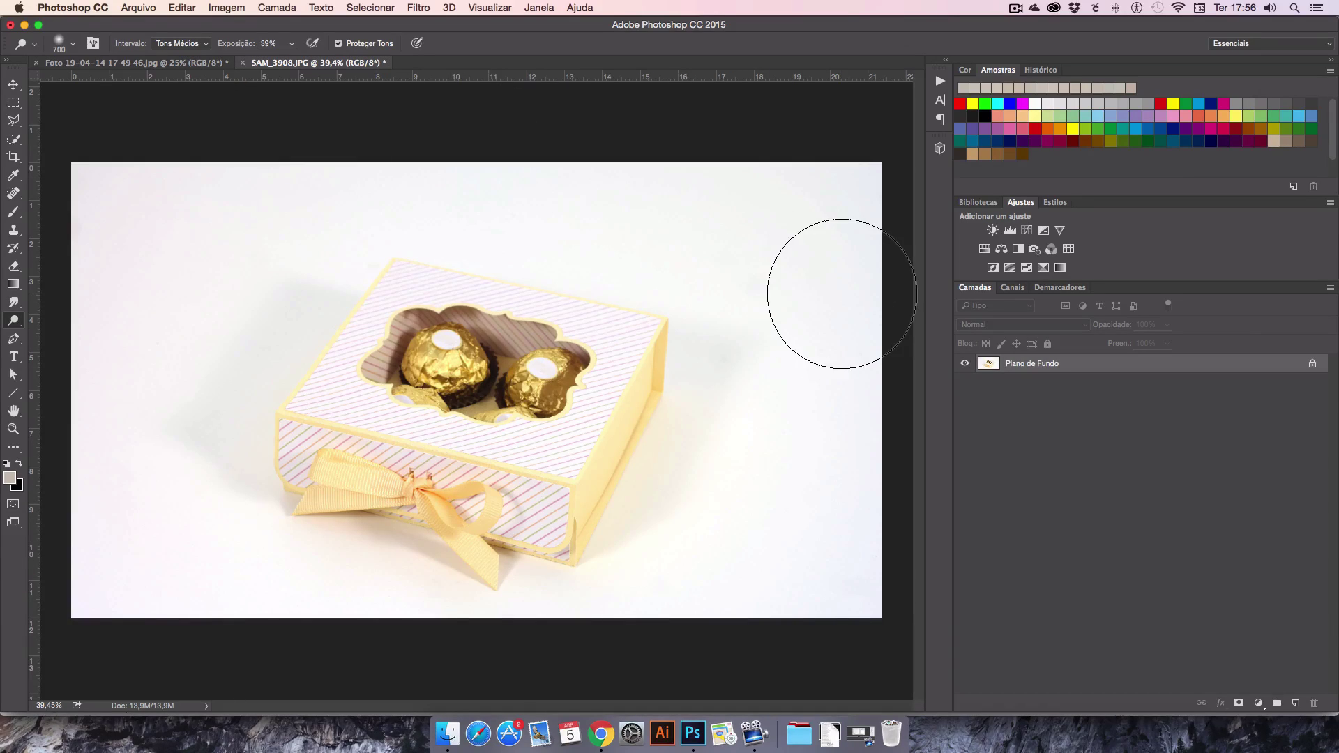
{"action": "key", "text": "super+z"}
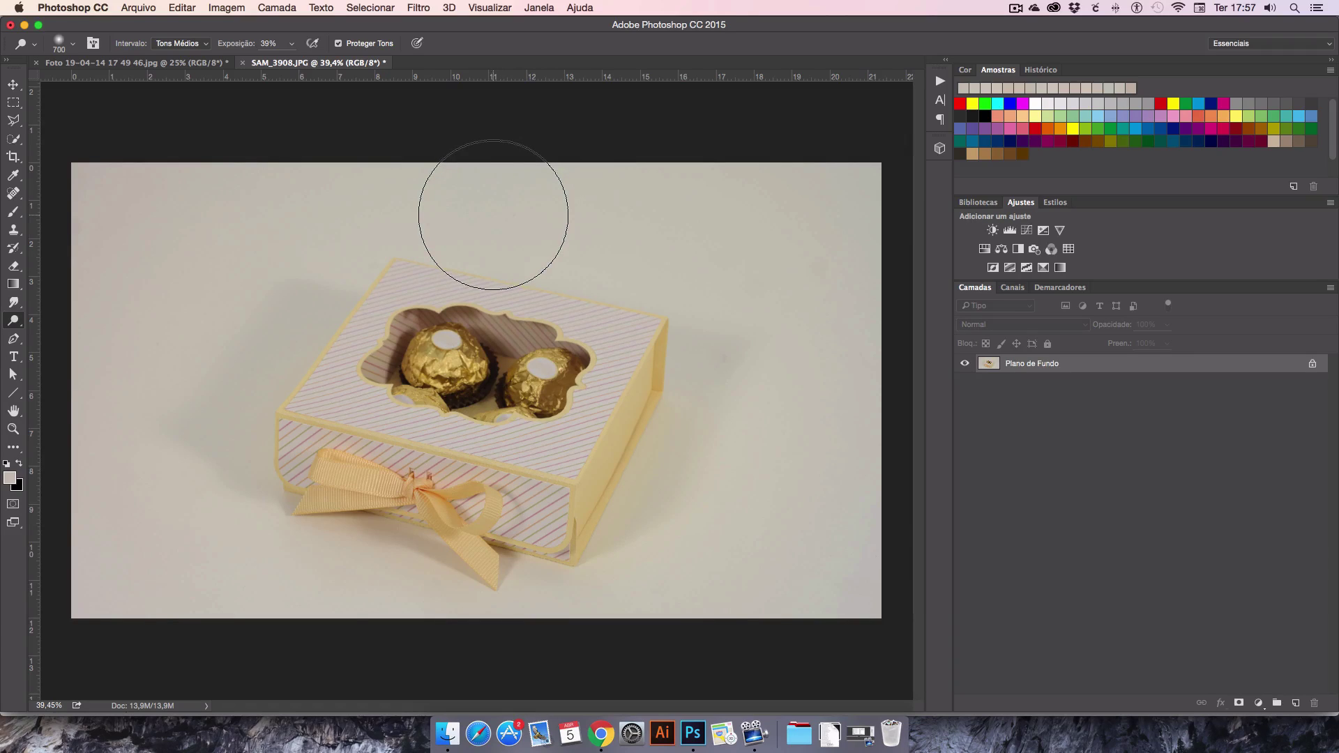
Step: View the elephant box photo, check the "smart camera nx300" image results in Chrome, and return to Photoshop
{"action": "left_click", "coordinate": [182, 64]}
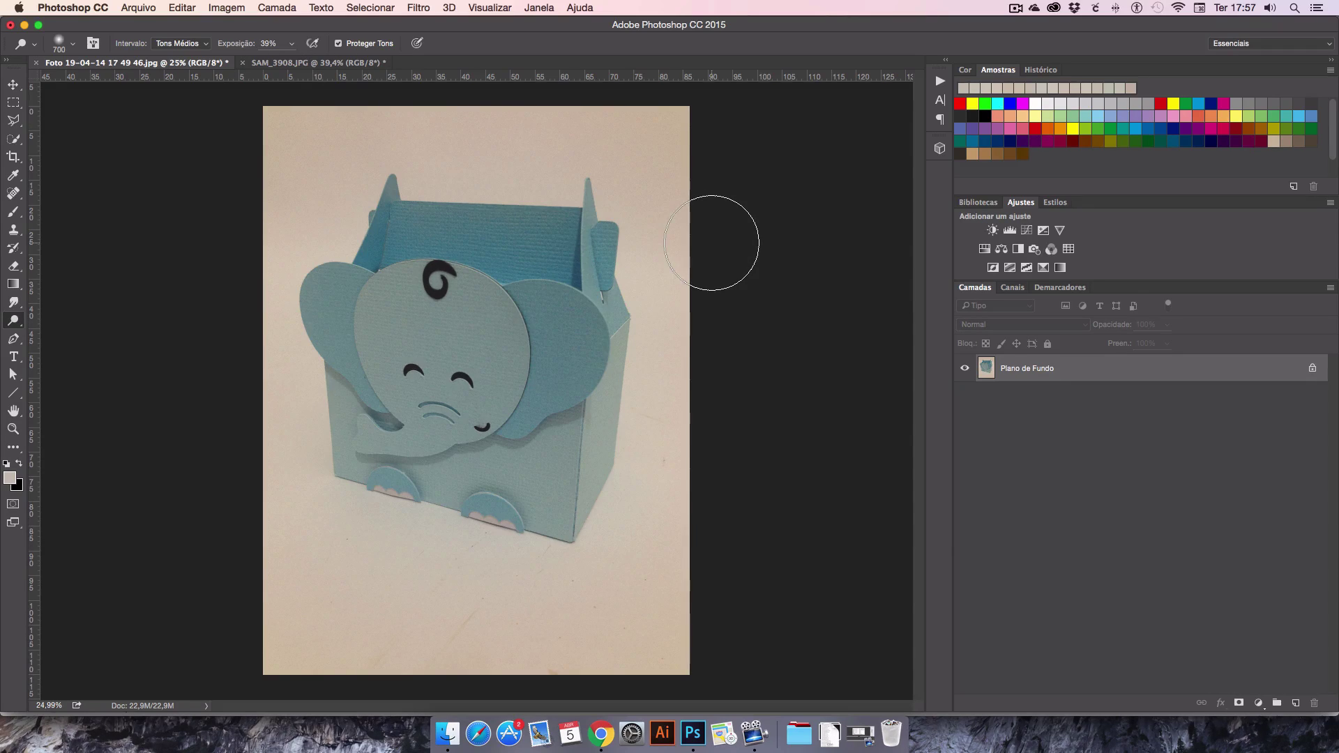
{"action": "left_click", "coordinate": [318, 63]}
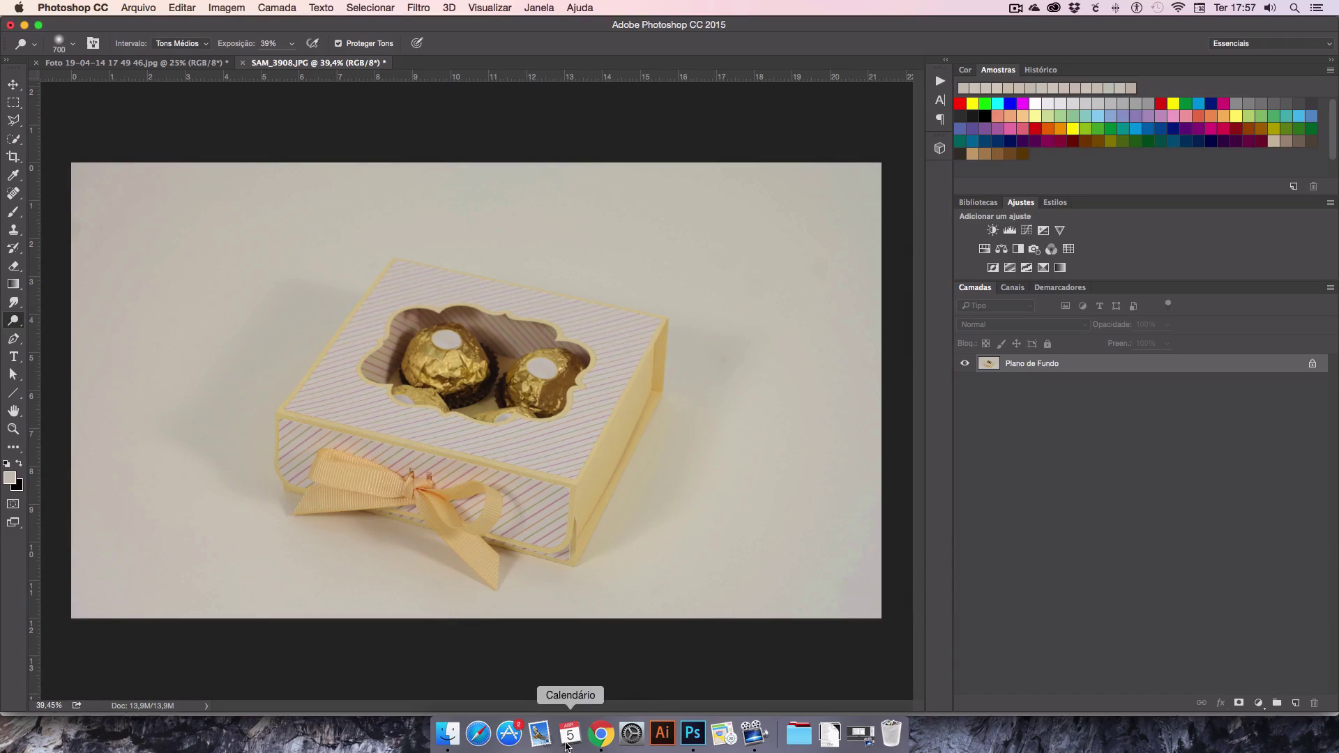
{"action": "left_click", "coordinate": [598, 734]}
{"action": "left_click", "coordinate": [500, 35]}
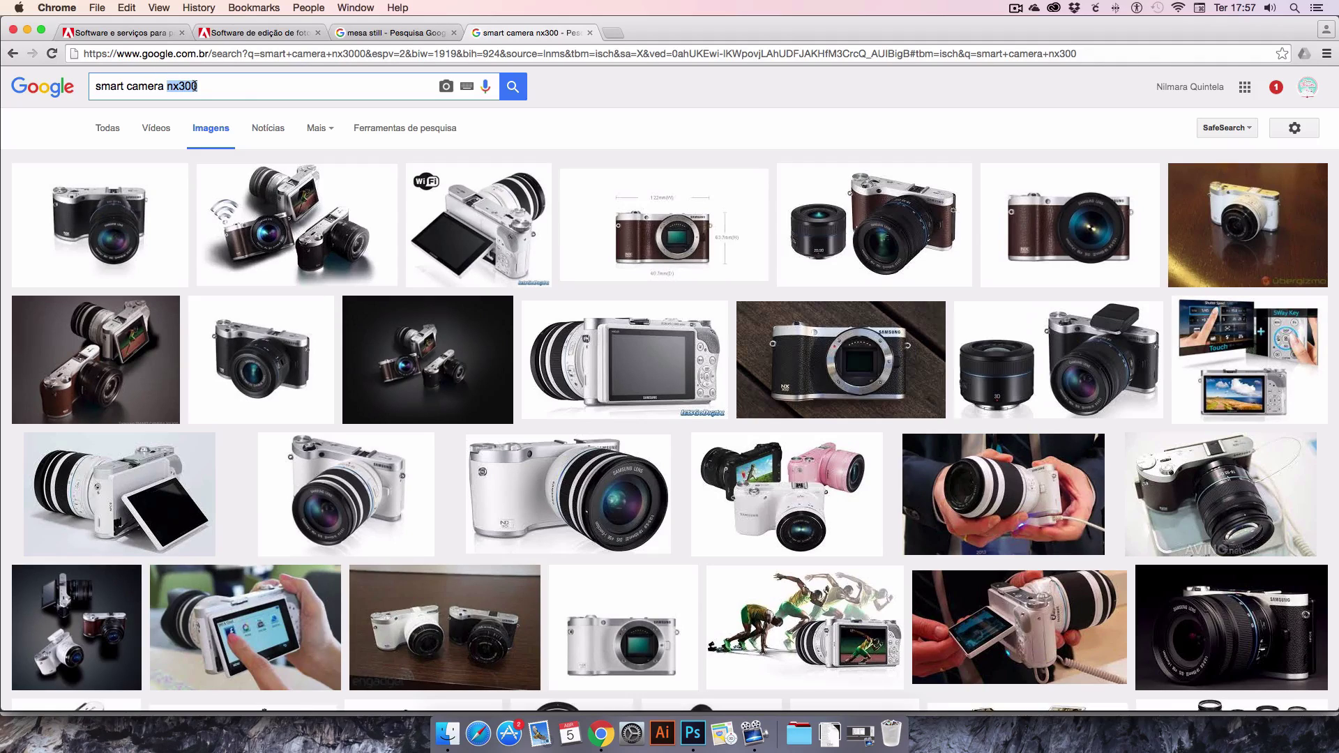
{"action": "left_click", "coordinate": [691, 734]}
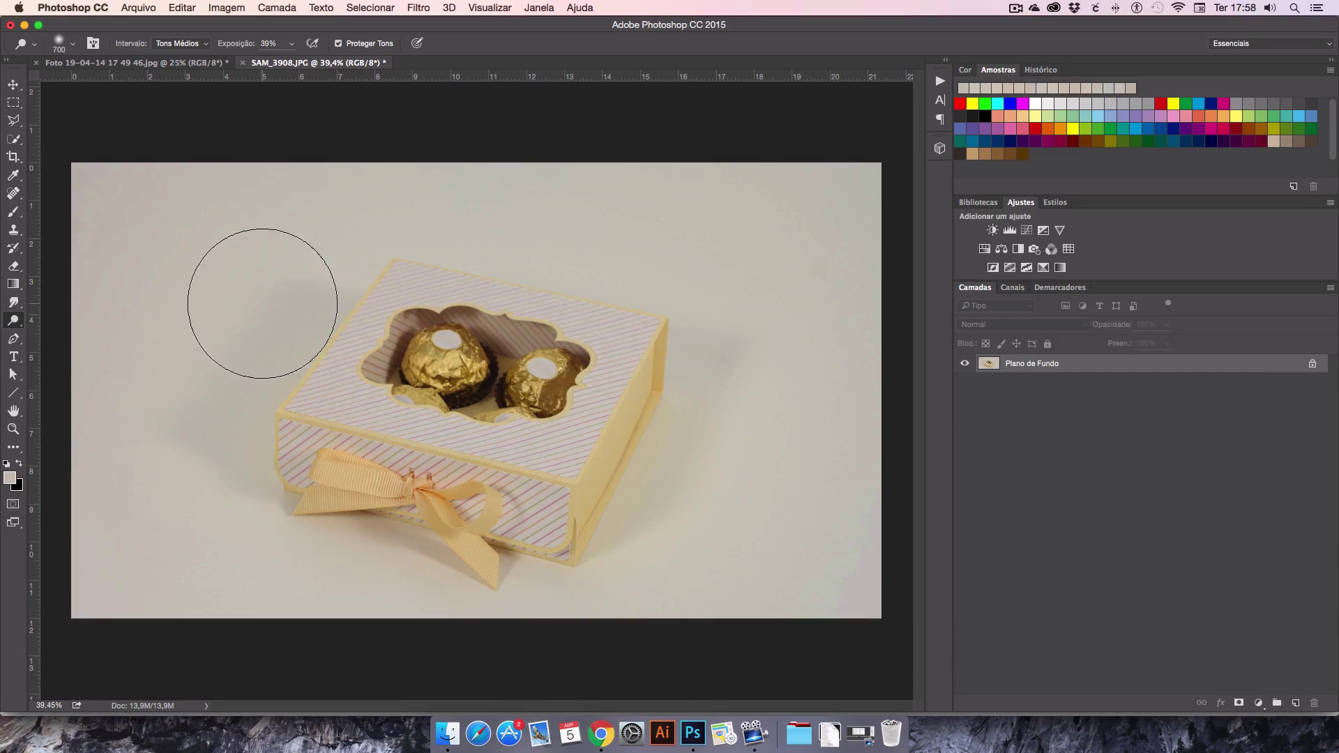
Step: Compare the background lighting of the elephant box photo with that of the chocolate box photo SAM_3908.JPG
{"action": "left_click", "coordinate": [170, 64]}
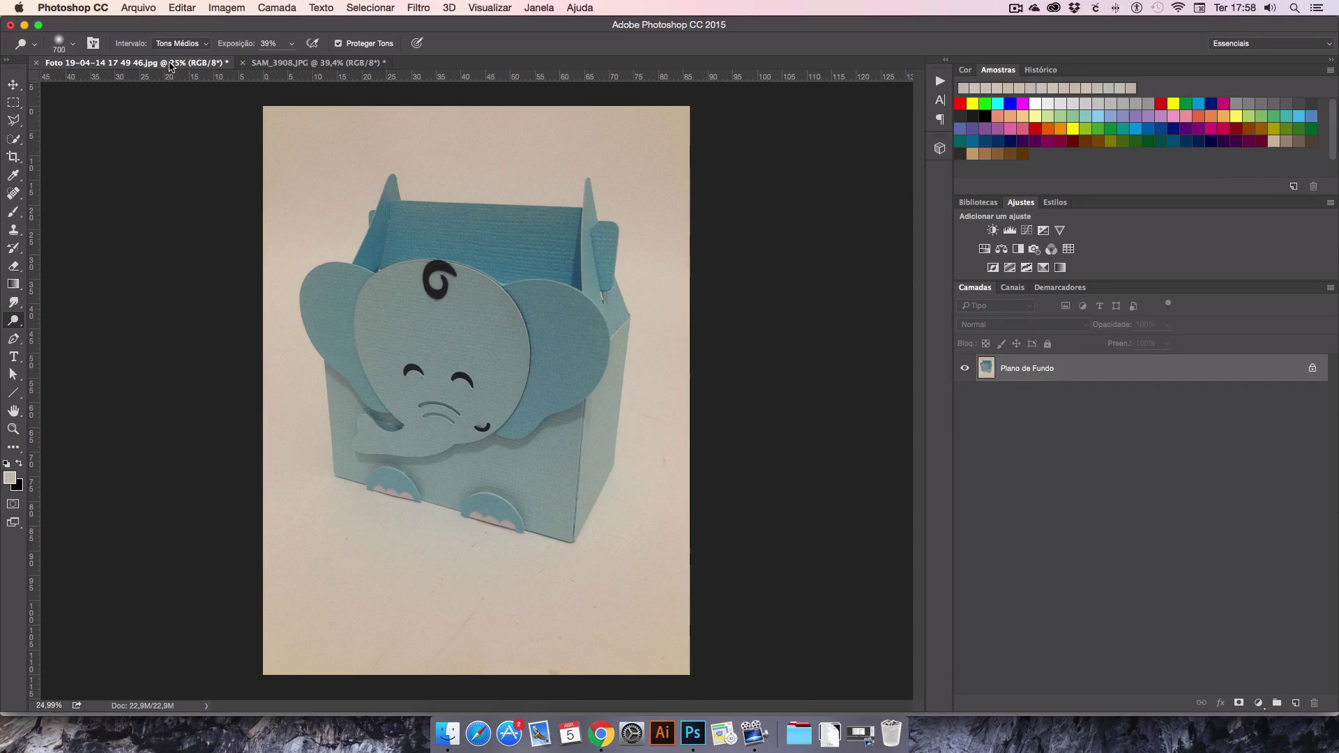
{"action": "left_click", "coordinate": [264, 64]}
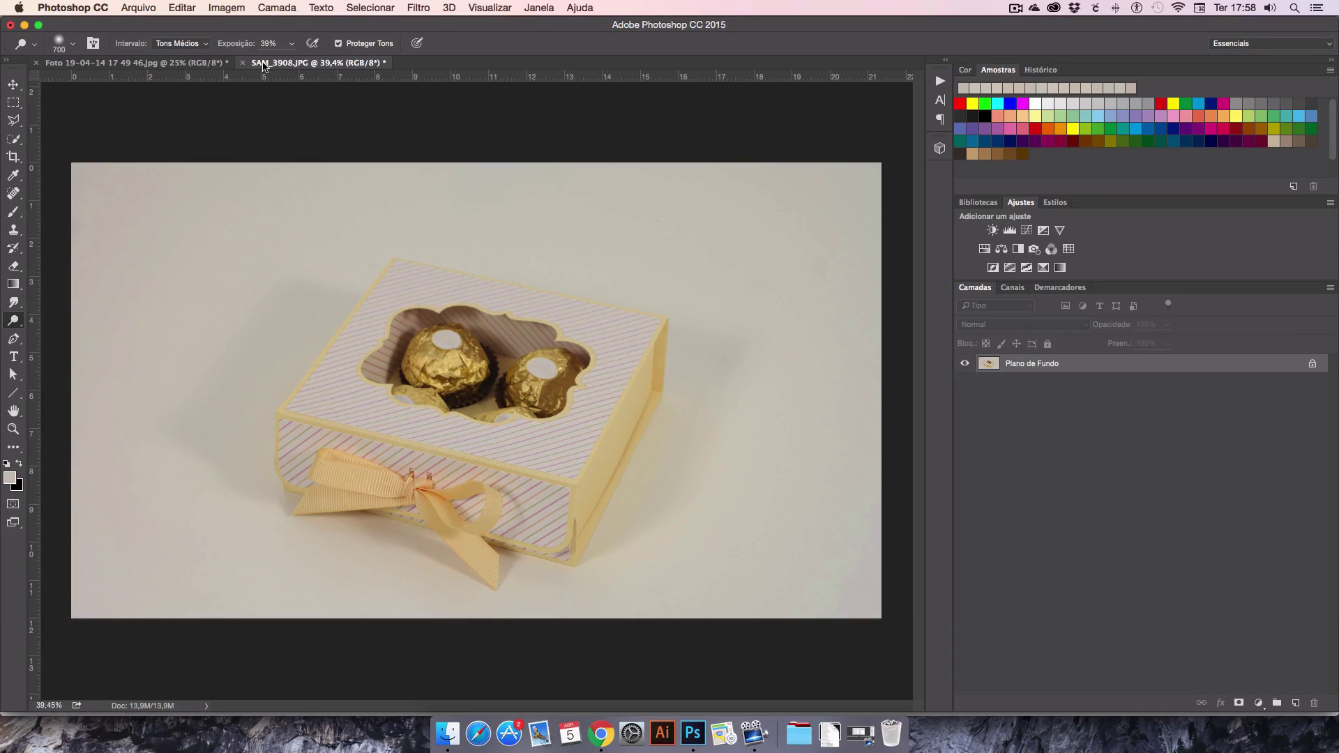
{"action": "key", "text": "ctrl+Tab"}
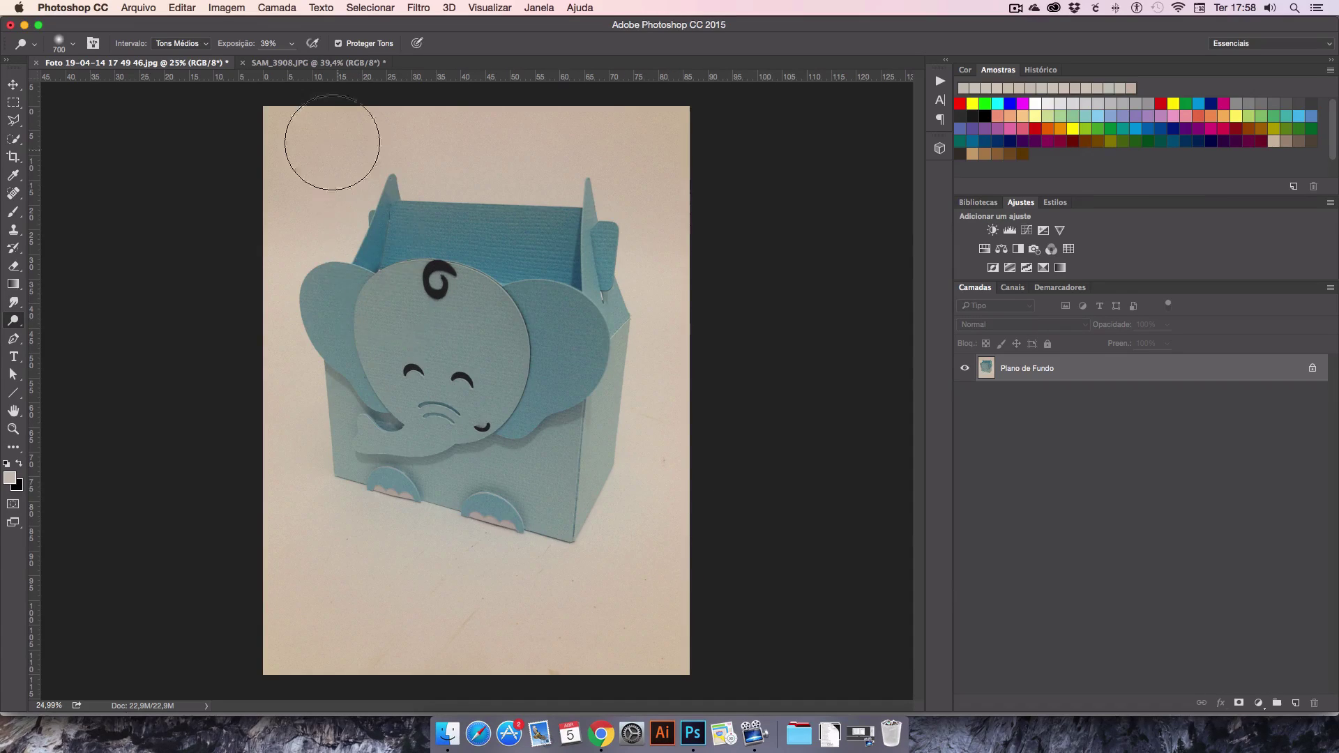
{"action": "left_click", "coordinate": [282, 62]}
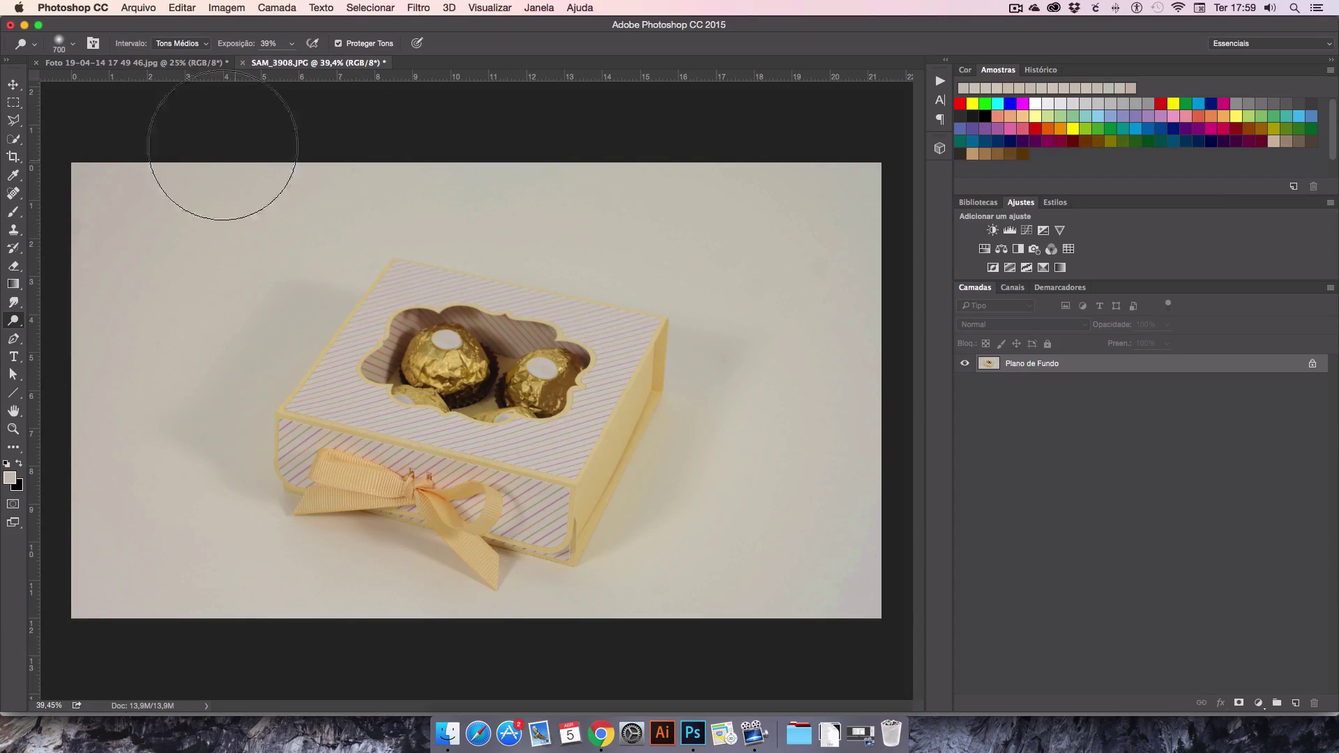
{"action": "left_click", "coordinate": [202, 63]}
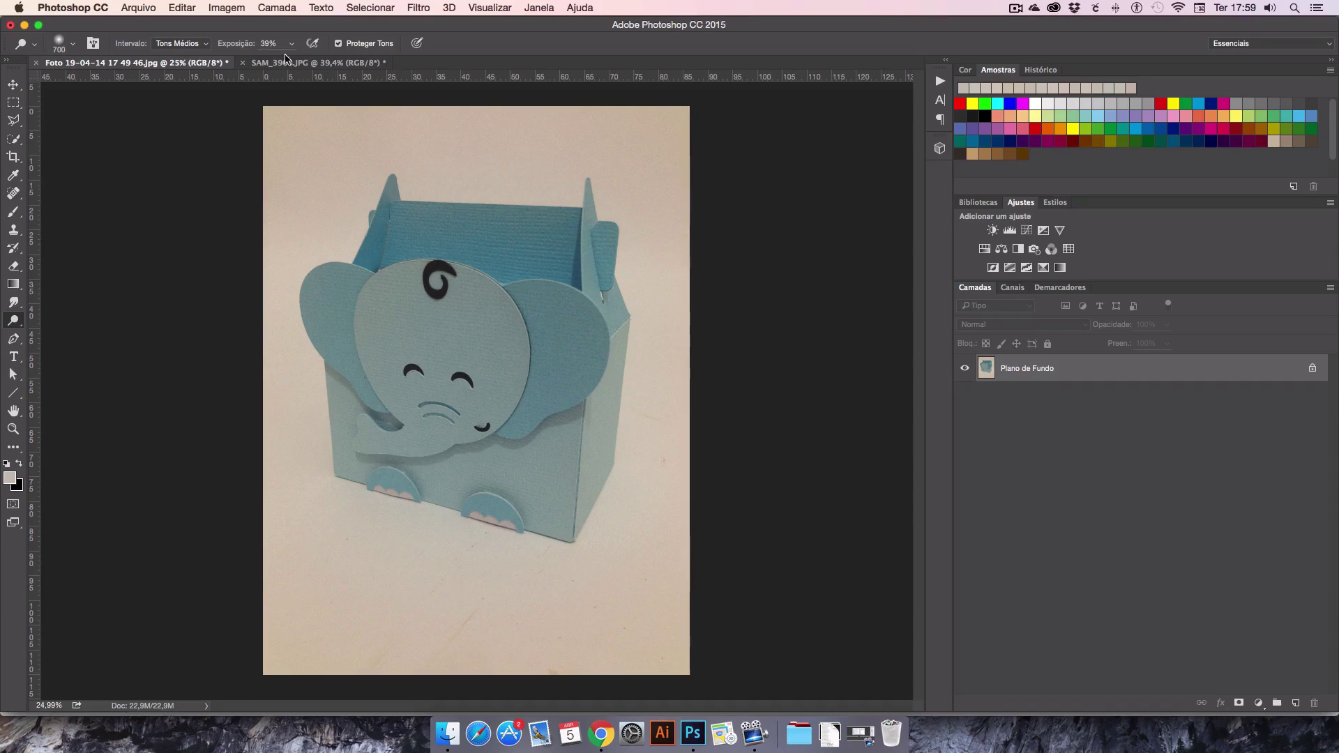
{"action": "left_click", "coordinate": [317, 62]}
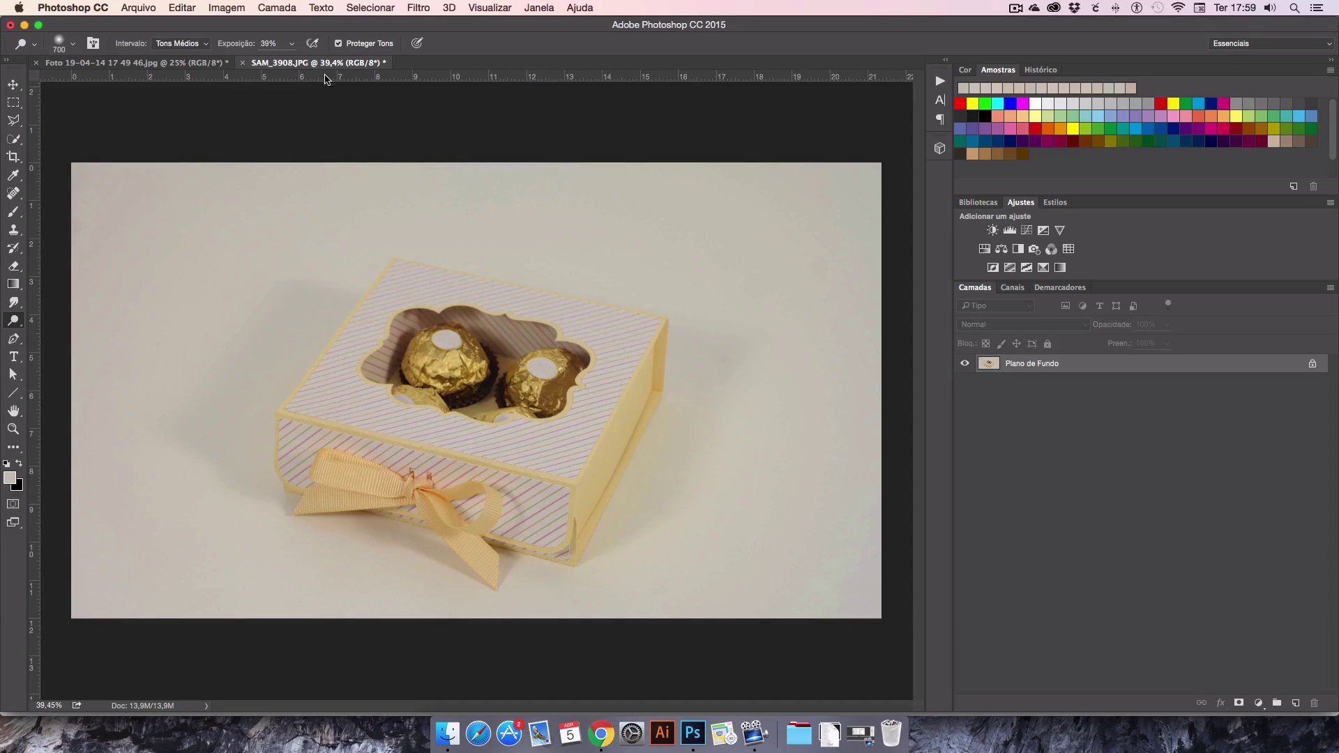
{"action": "left_click", "coordinate": [167, 63]}
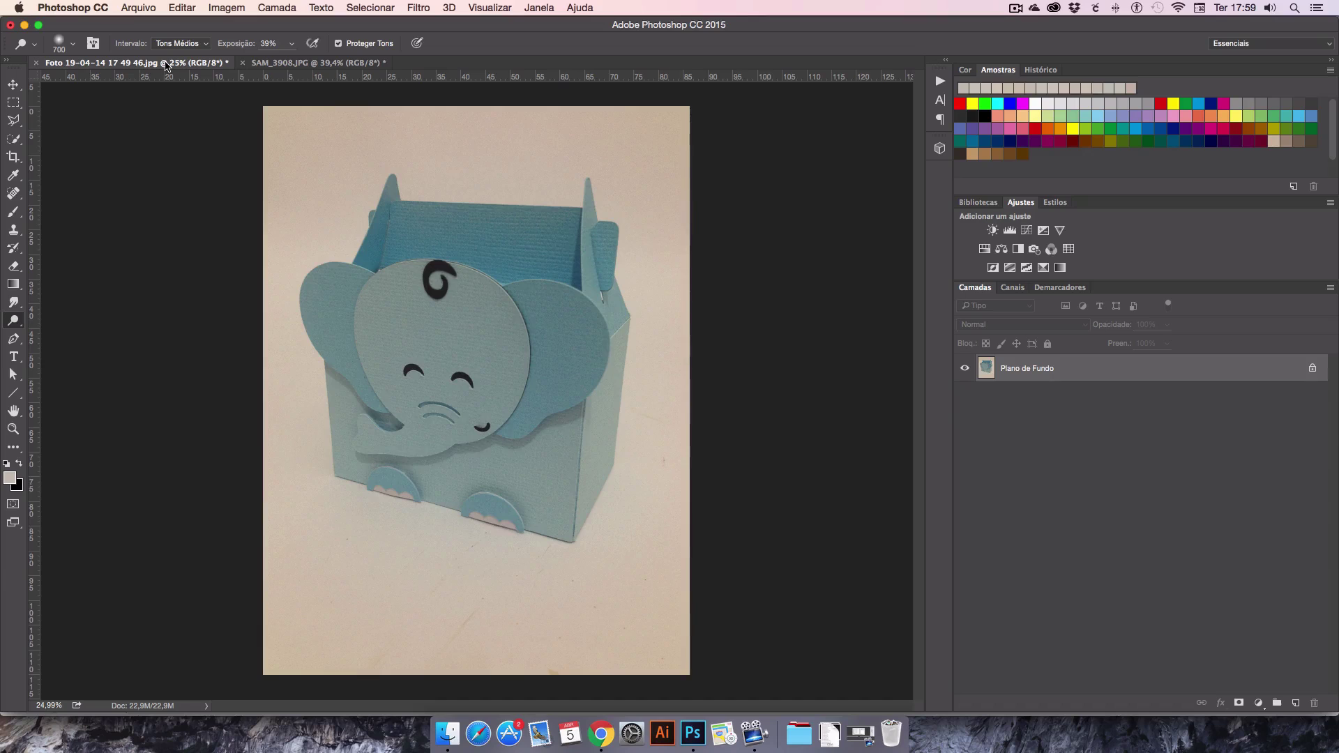
{"action": "key", "text": "ctrl+Tab"}
{"action": "left_click", "coordinate": [159, 63]}
{"action": "left_click", "coordinate": [311, 63]}
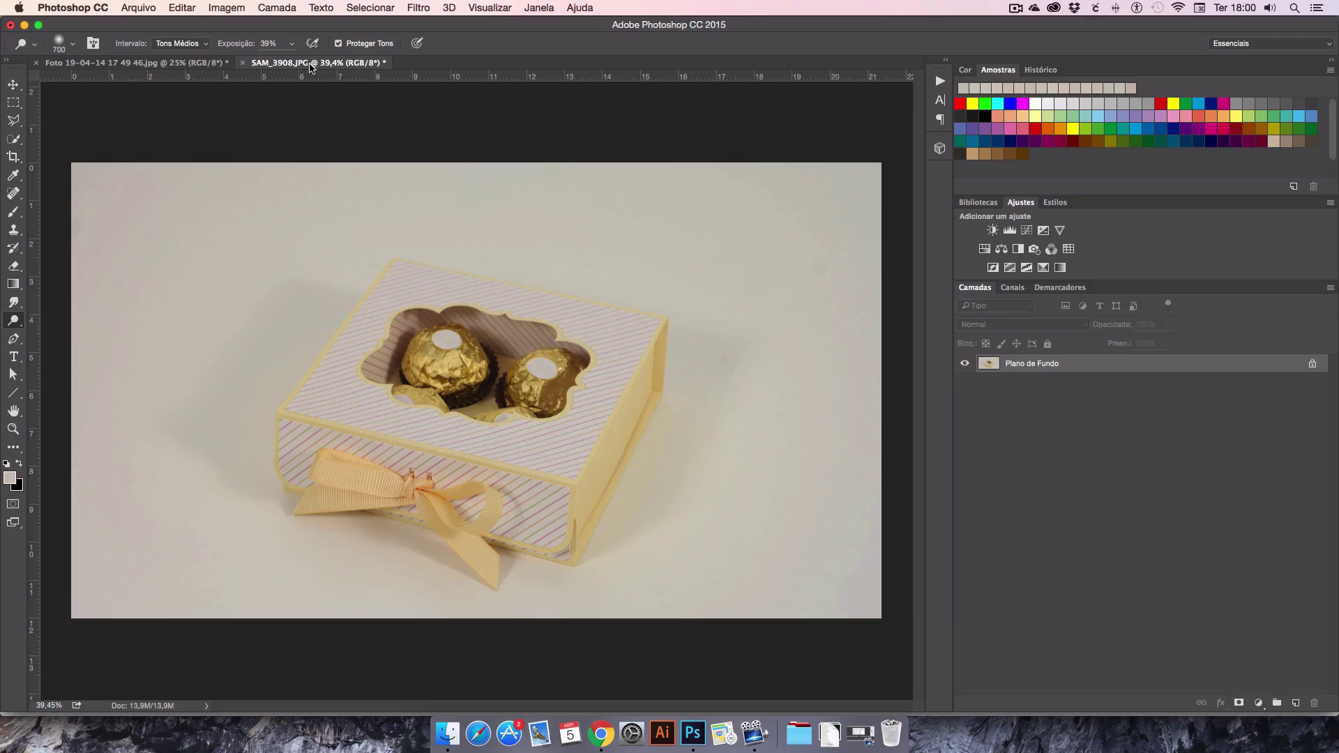
Step: Bring up the elephant box photo and show the tools grouped with the Dodge tool (Subexposição)
{"action": "left_click", "coordinate": [160, 64]}
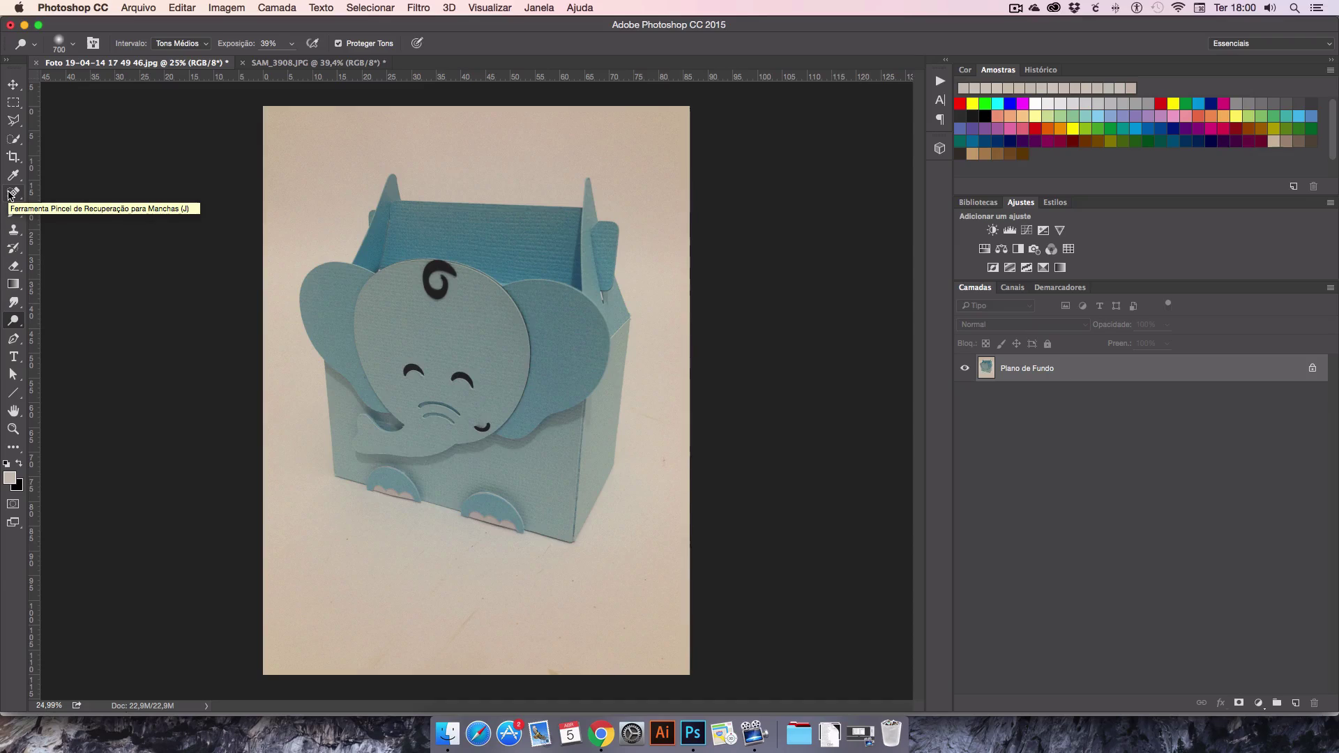
{"action": "left_click", "coordinate": [15, 323]}
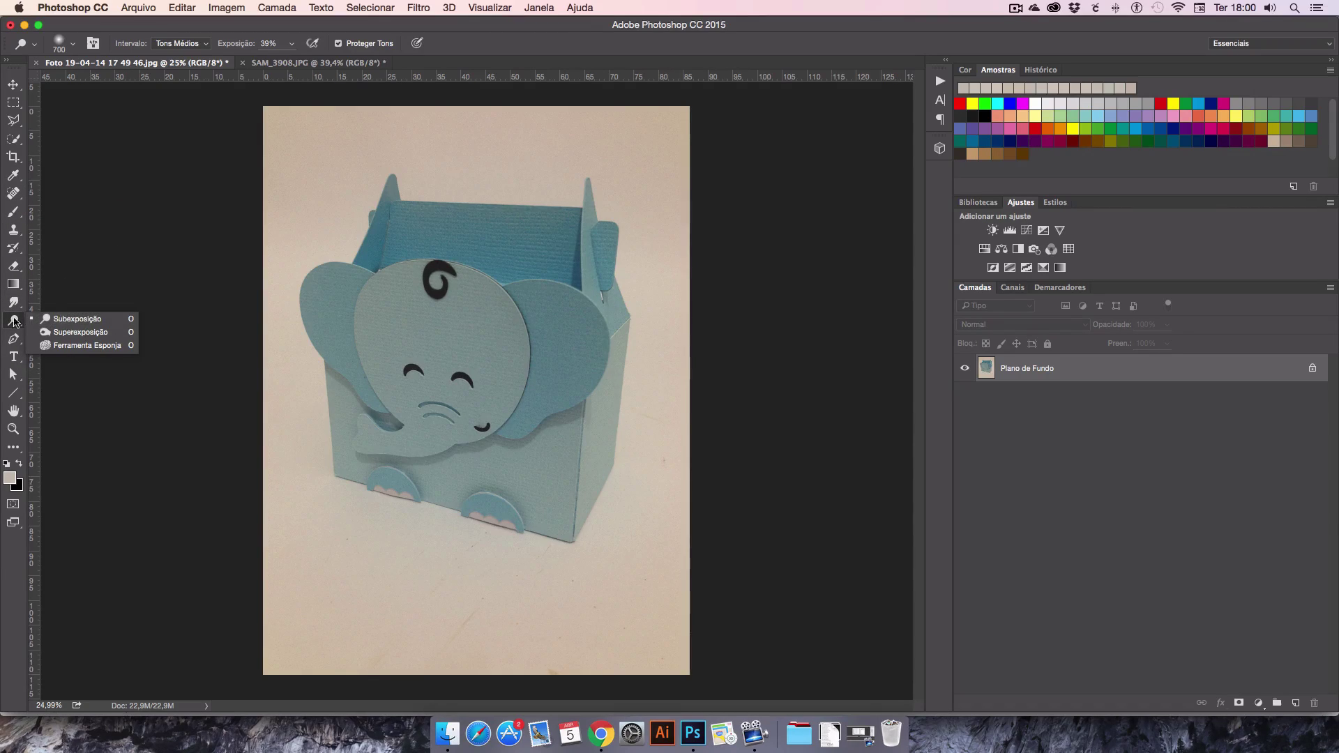
{"action": "left_click", "coordinate": [14, 322]}
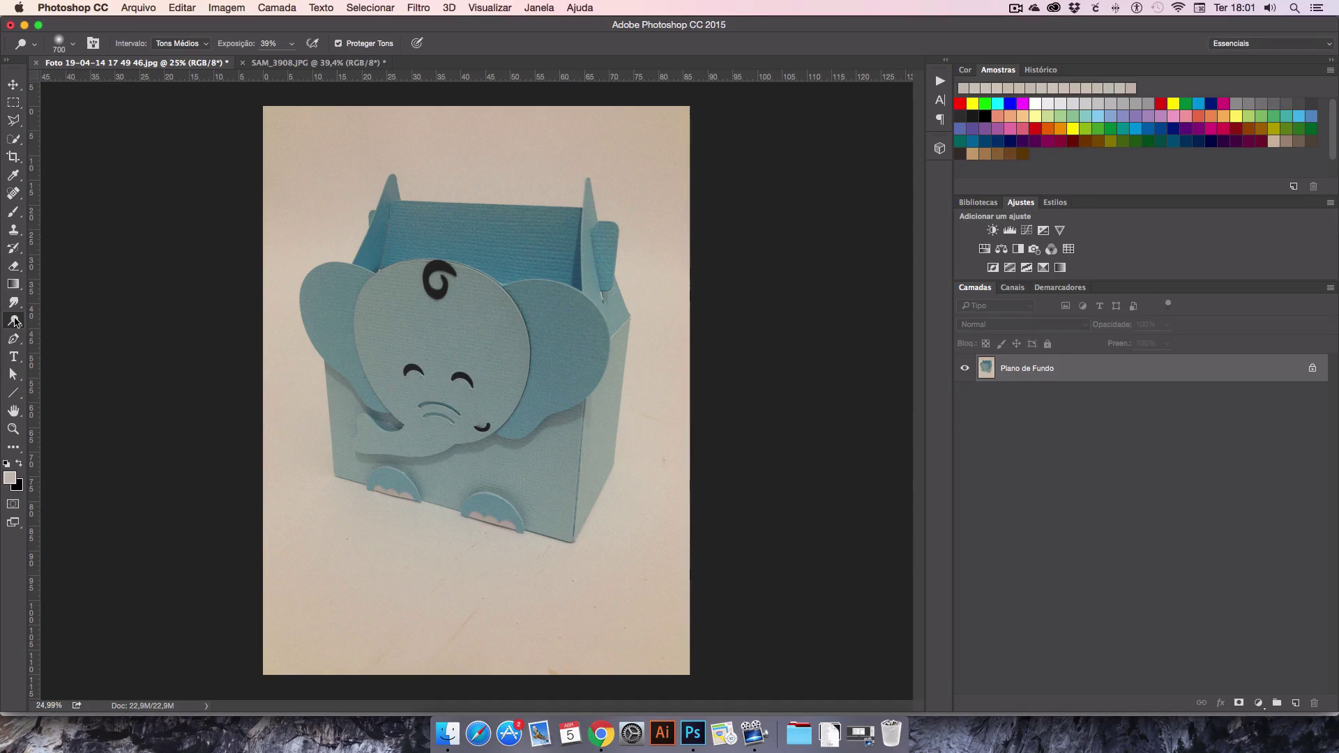
Step: Duplicate the background layer (Plano de Fundo) of the chocolate box photo SAM_3908.JPG
{"action": "left_click", "coordinate": [282, 62]}
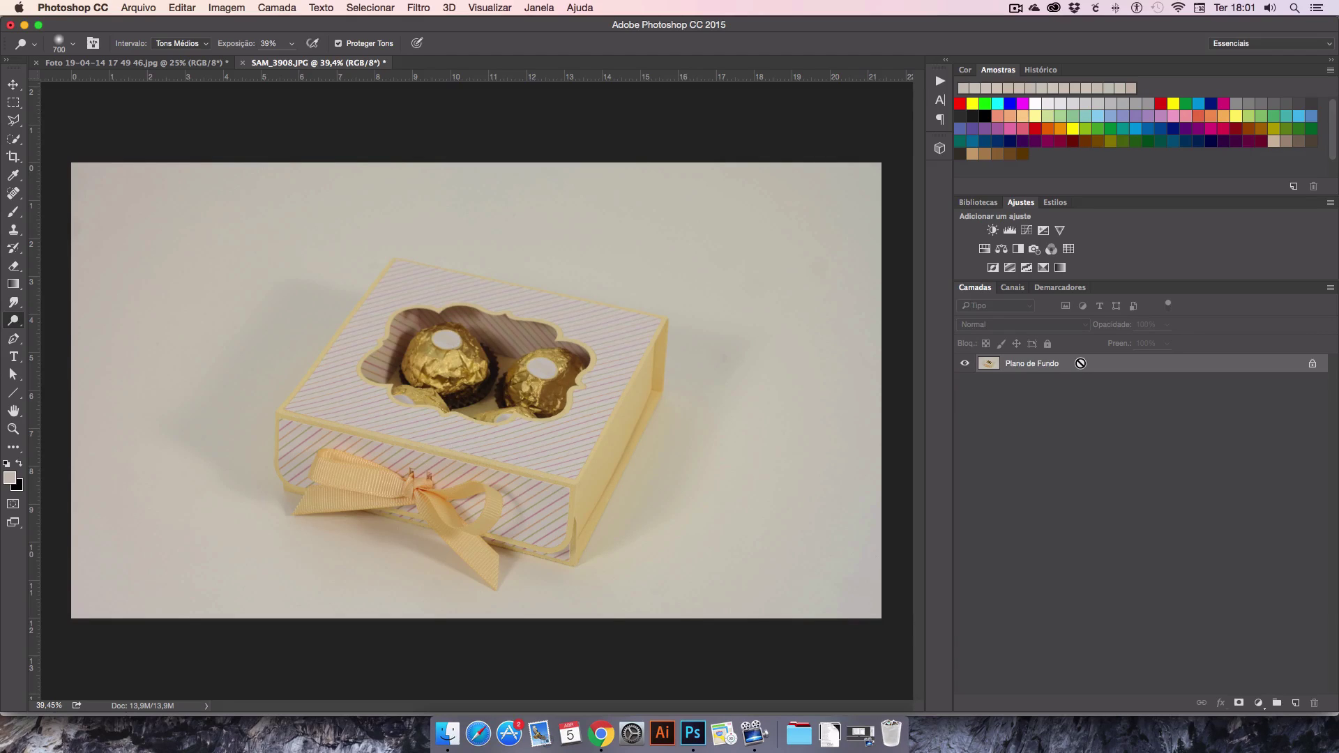
{"action": "key", "text": "super+j"}
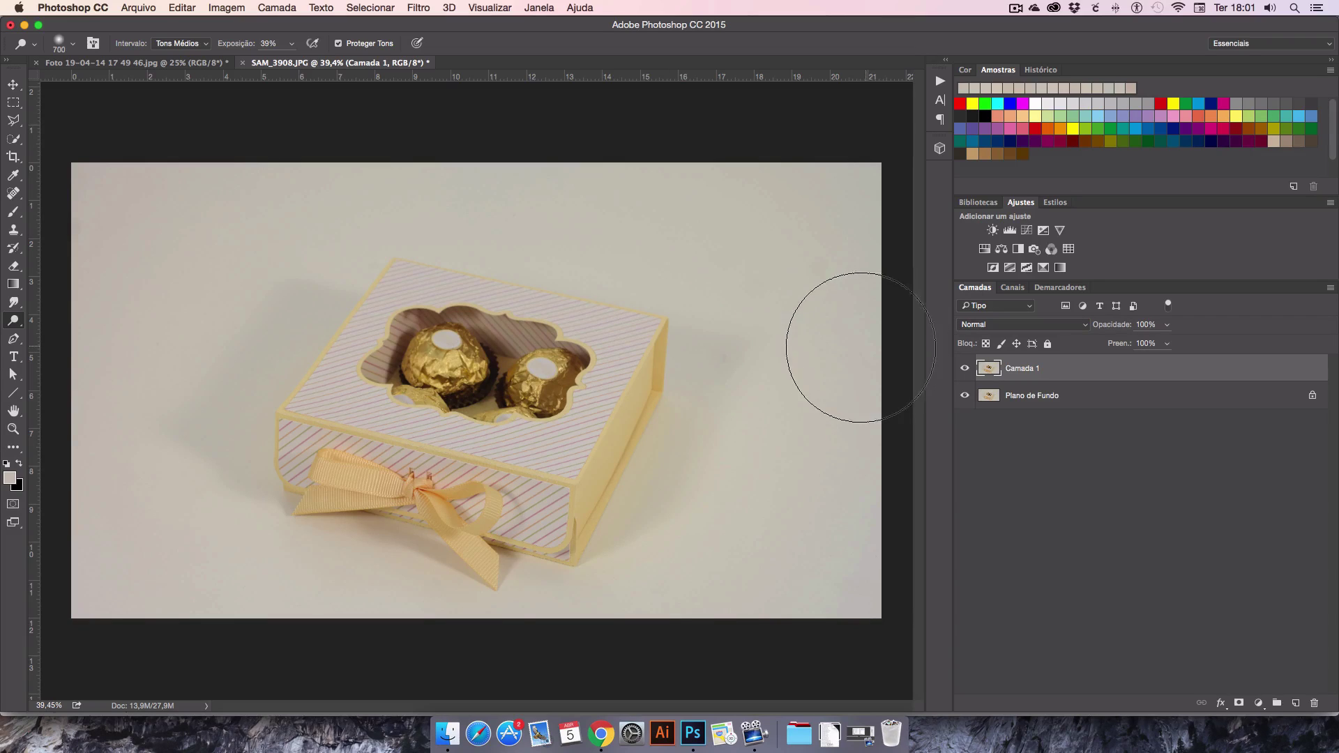
{"action": "left_click", "coordinate": [227, 9]}
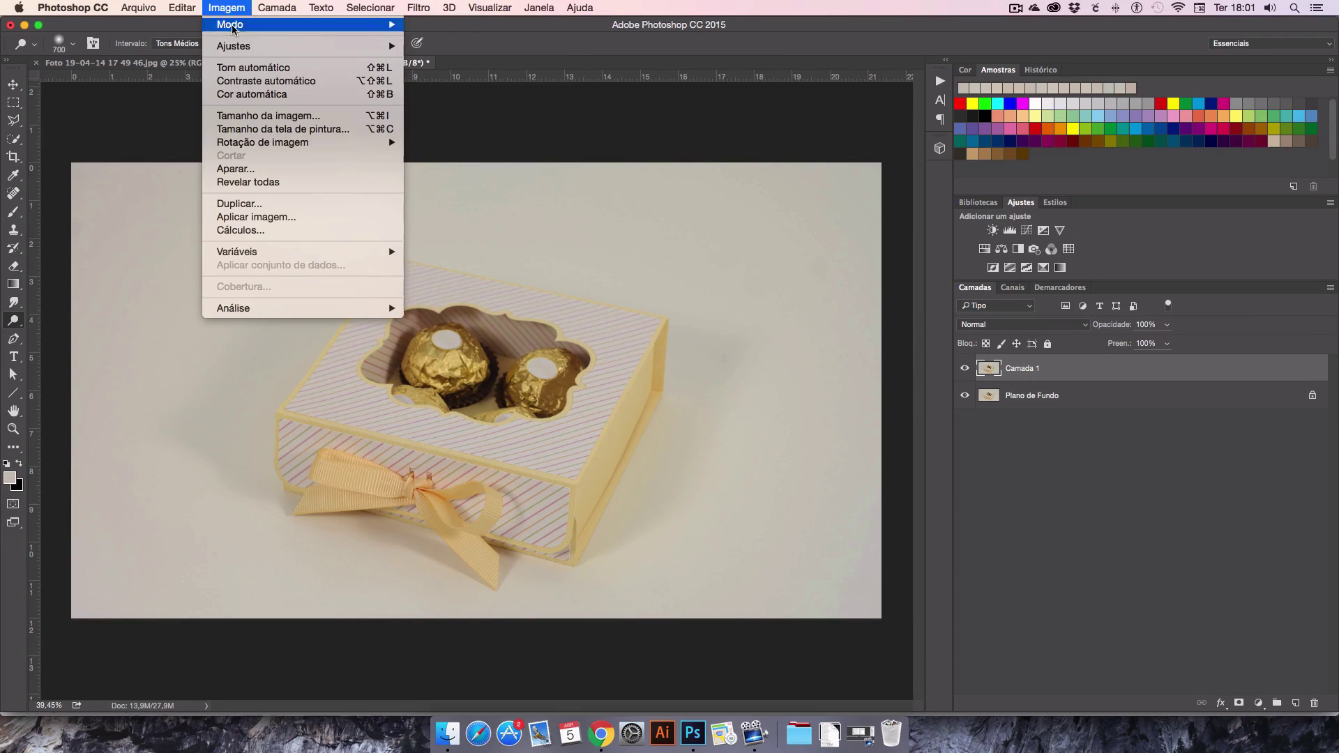
{"action": "mouse_move", "coordinate": [243, 46]}
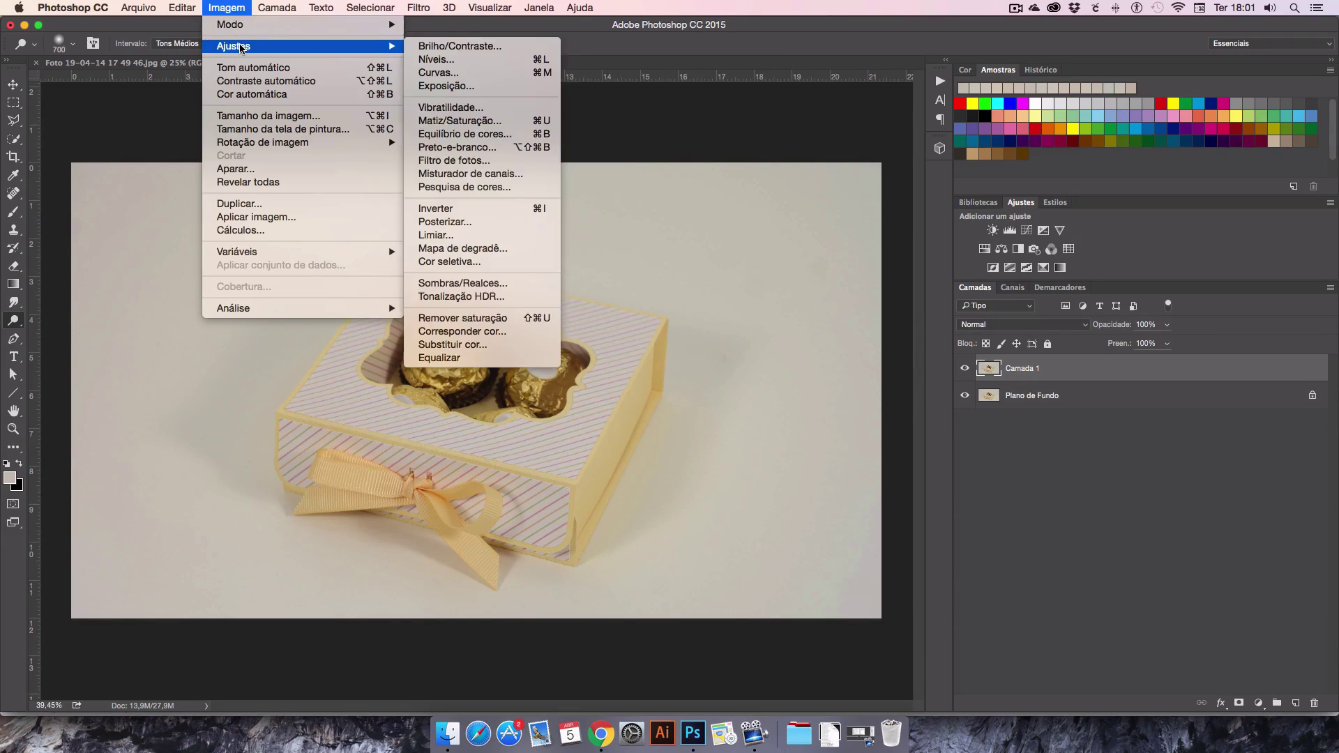
{"action": "left_click", "coordinate": [438, 66]}
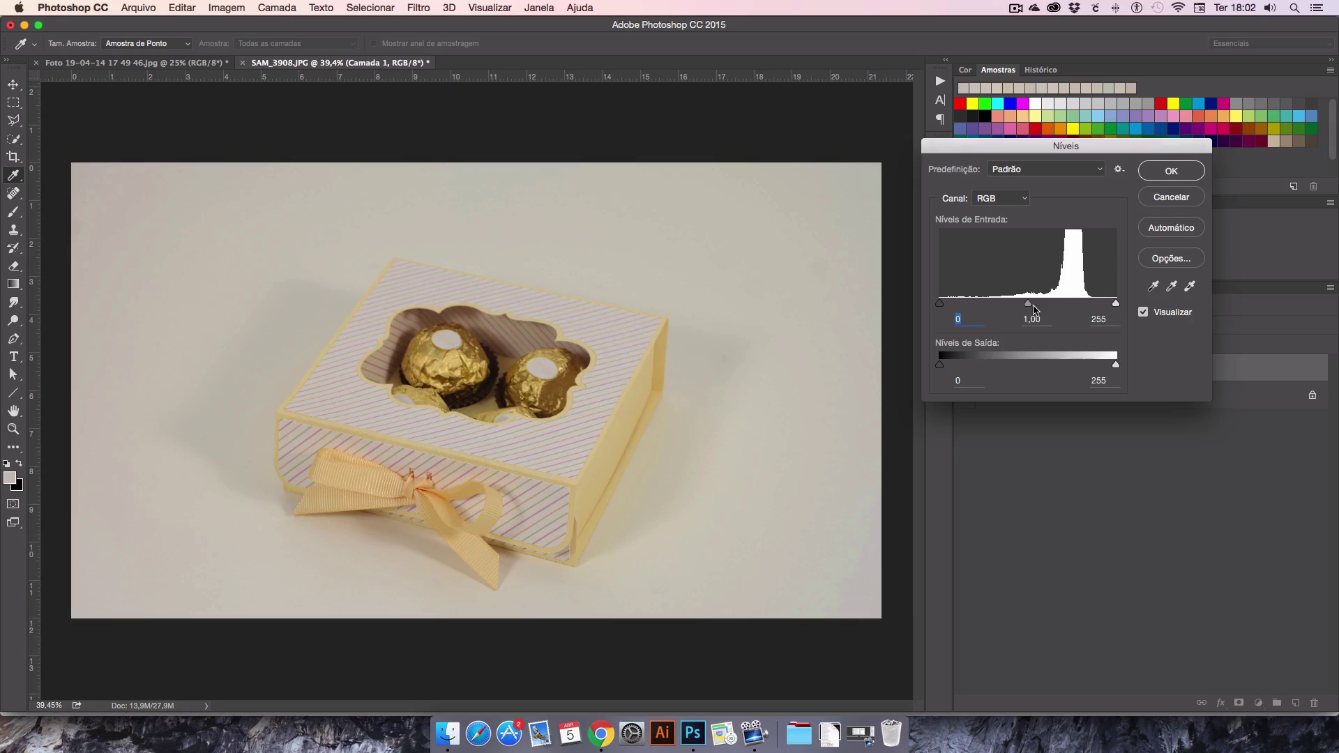
{"action": "left_click", "coordinate": [1171, 197]}
{"action": "key", "text": "o"}
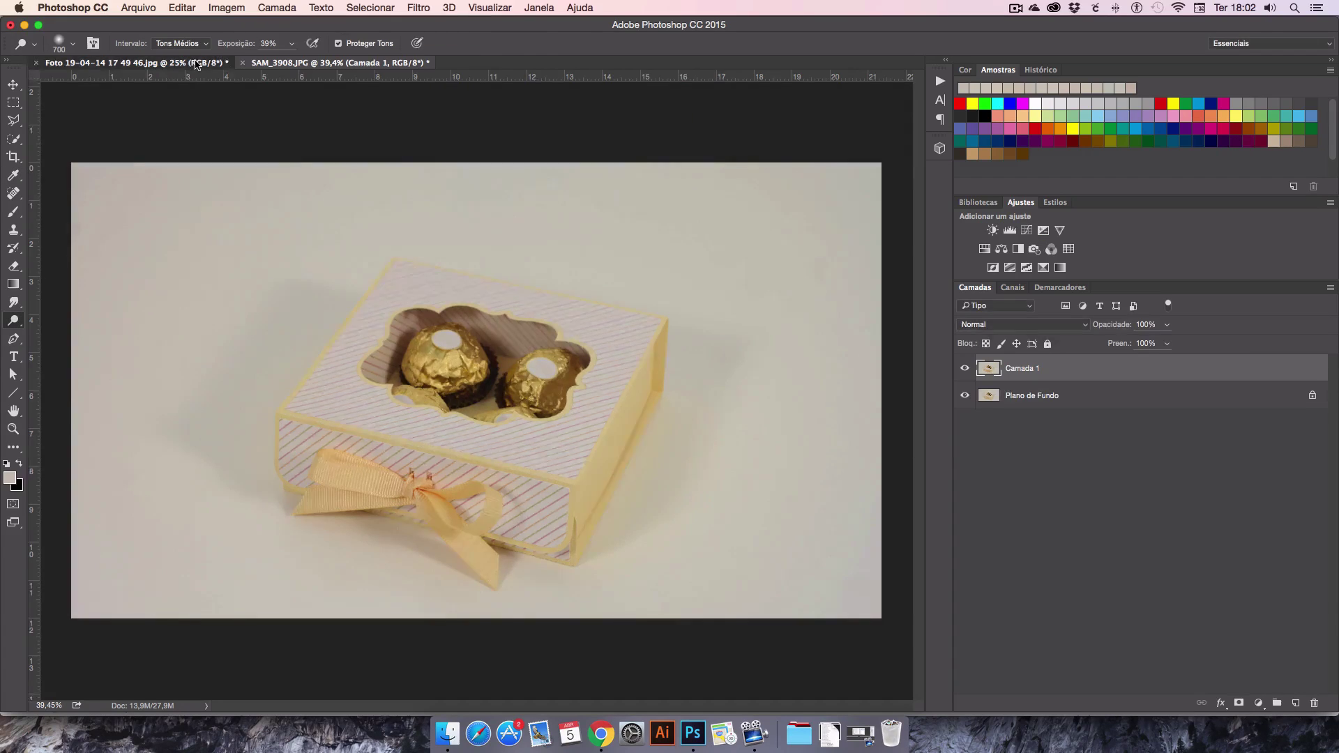
Step: In the elephant box photo, set the RGB input levels of Camada 1 to 17 for black and 226 for white
{"action": "left_click", "coordinate": [125, 63]}
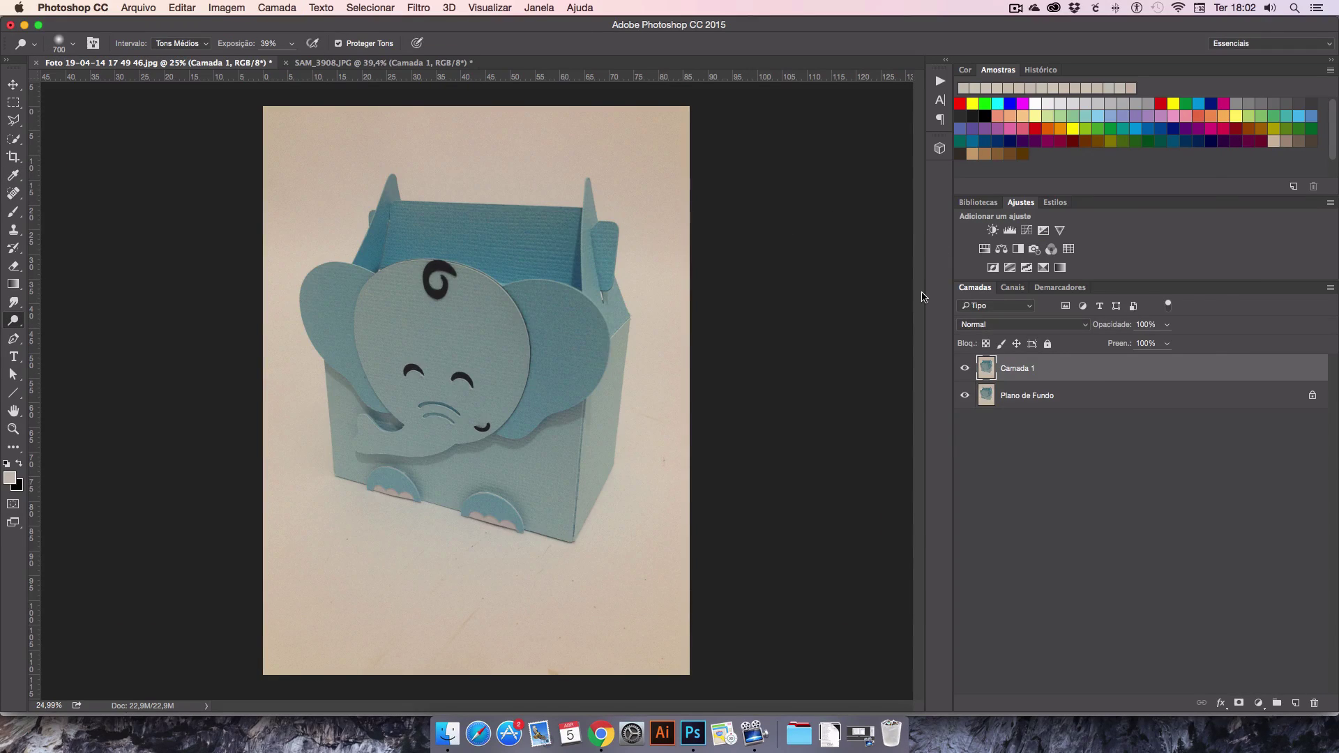
{"action": "key", "text": "super+l"}
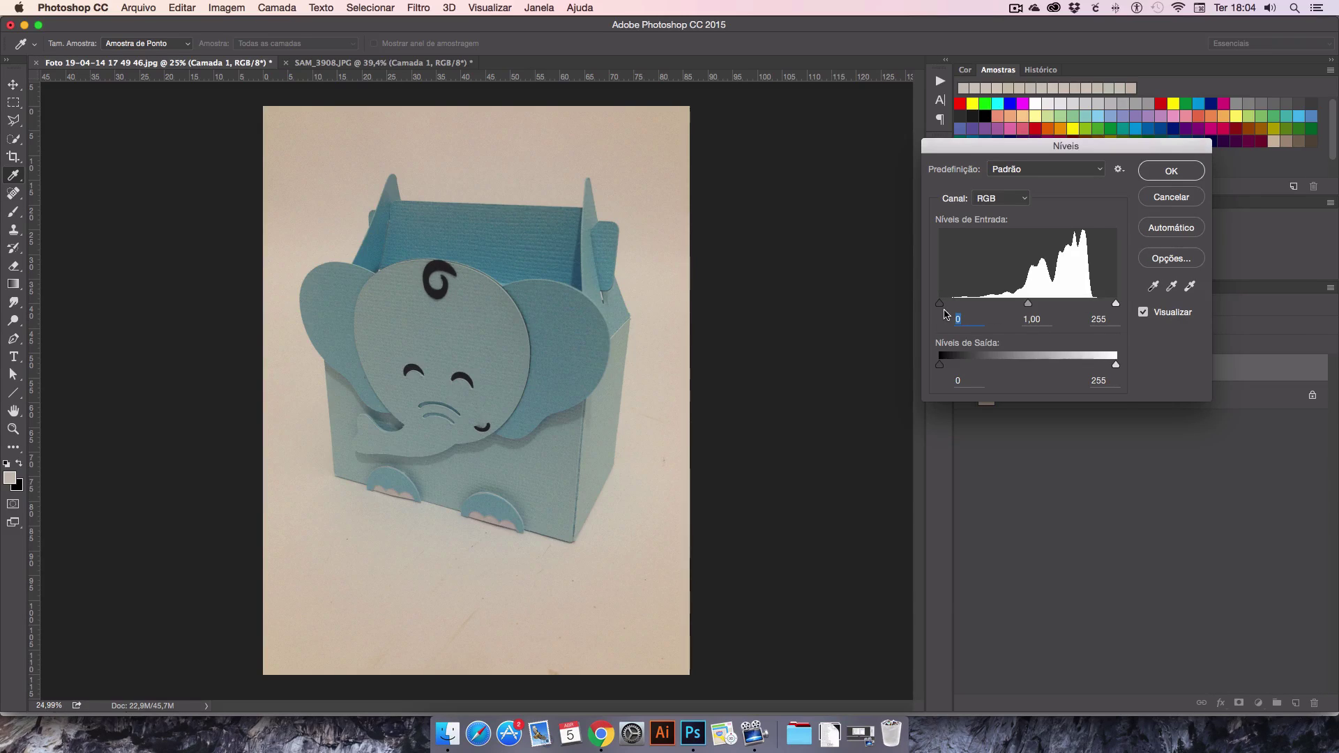
{"action": "left_click_drag", "start_coordinate": [943, 308], "coordinate": [953, 307]}
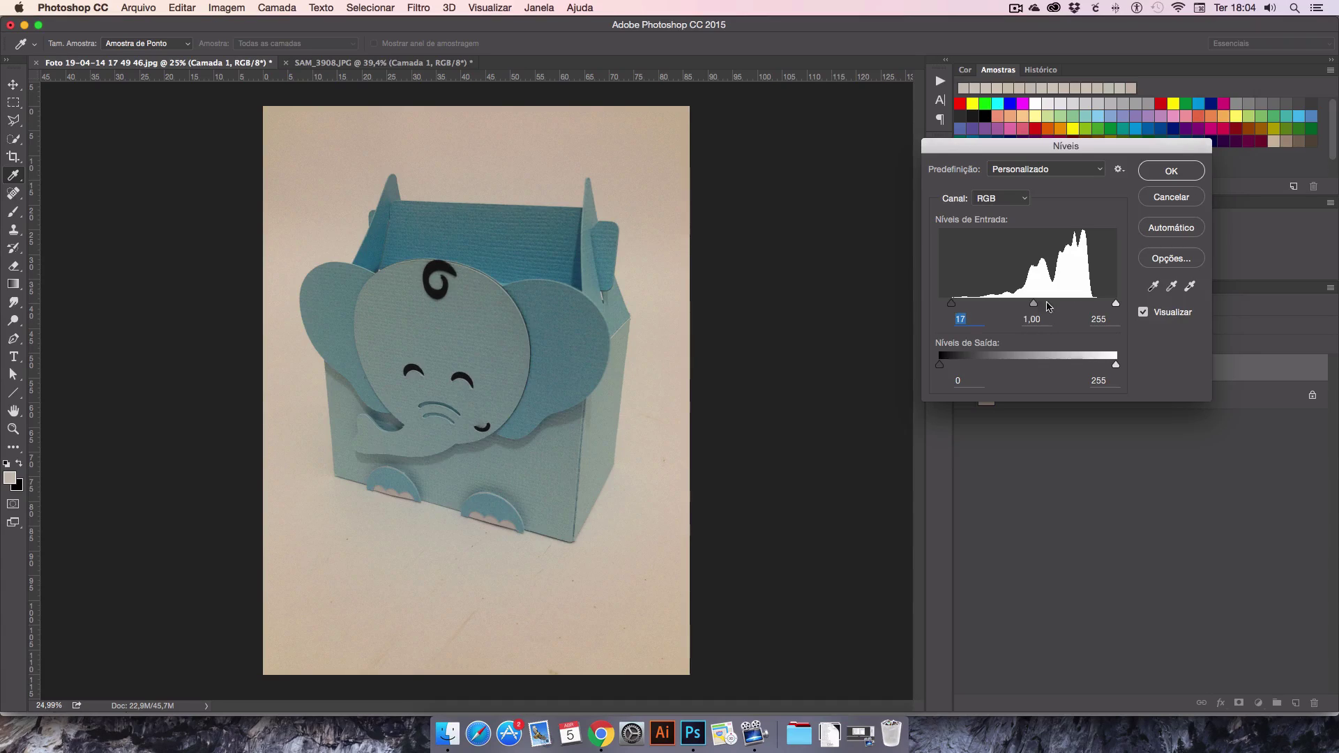
{"action": "left_click_drag", "start_coordinate": [1115, 306], "coordinate": [1097, 307]}
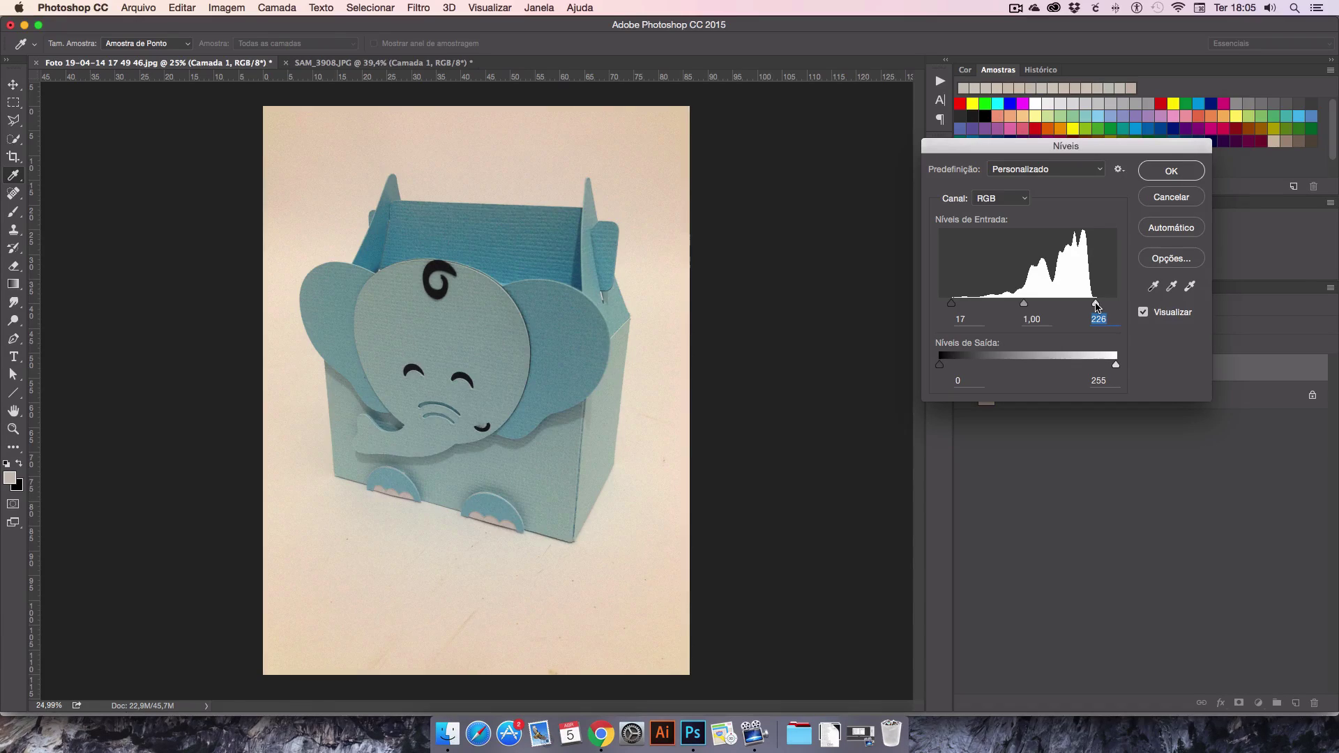
Step: Sample several background spots around the elephant box's base as the Levels white point, ending just below its front corner, and apply the adjustment
{"action": "left_click", "coordinate": [1191, 287]}
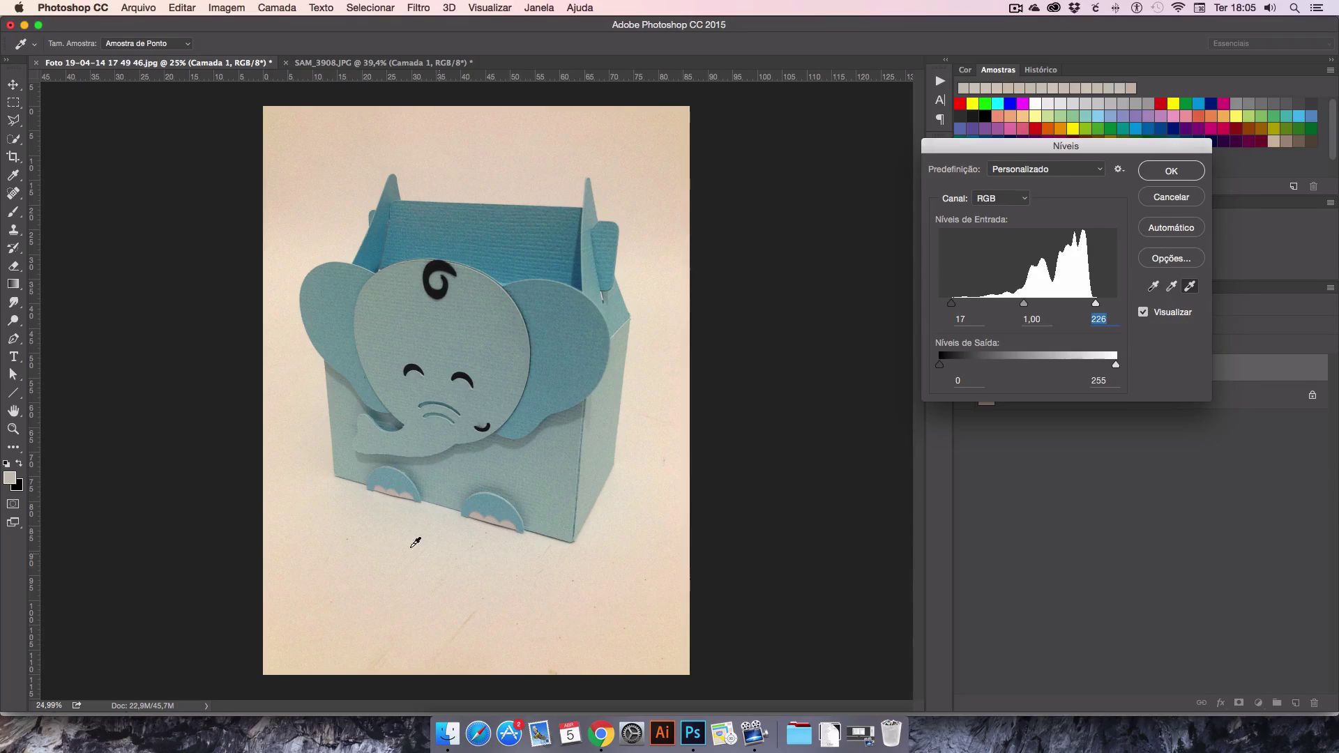
{"action": "left_click", "coordinate": [336, 541]}
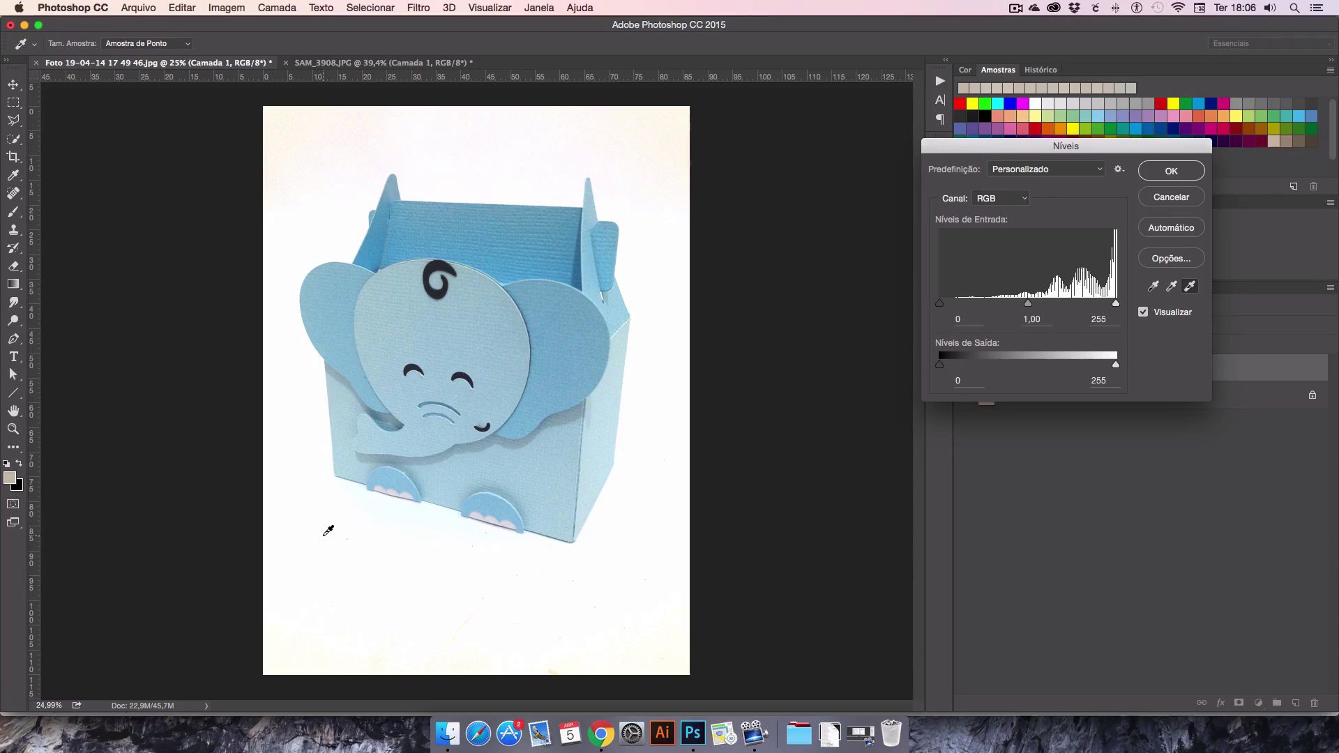
{"action": "left_click", "coordinate": [385, 549]}
{"action": "left_click", "coordinate": [496, 560]}
{"action": "left_click", "coordinate": [619, 528]}
{"action": "left_click", "coordinate": [620, 502]}
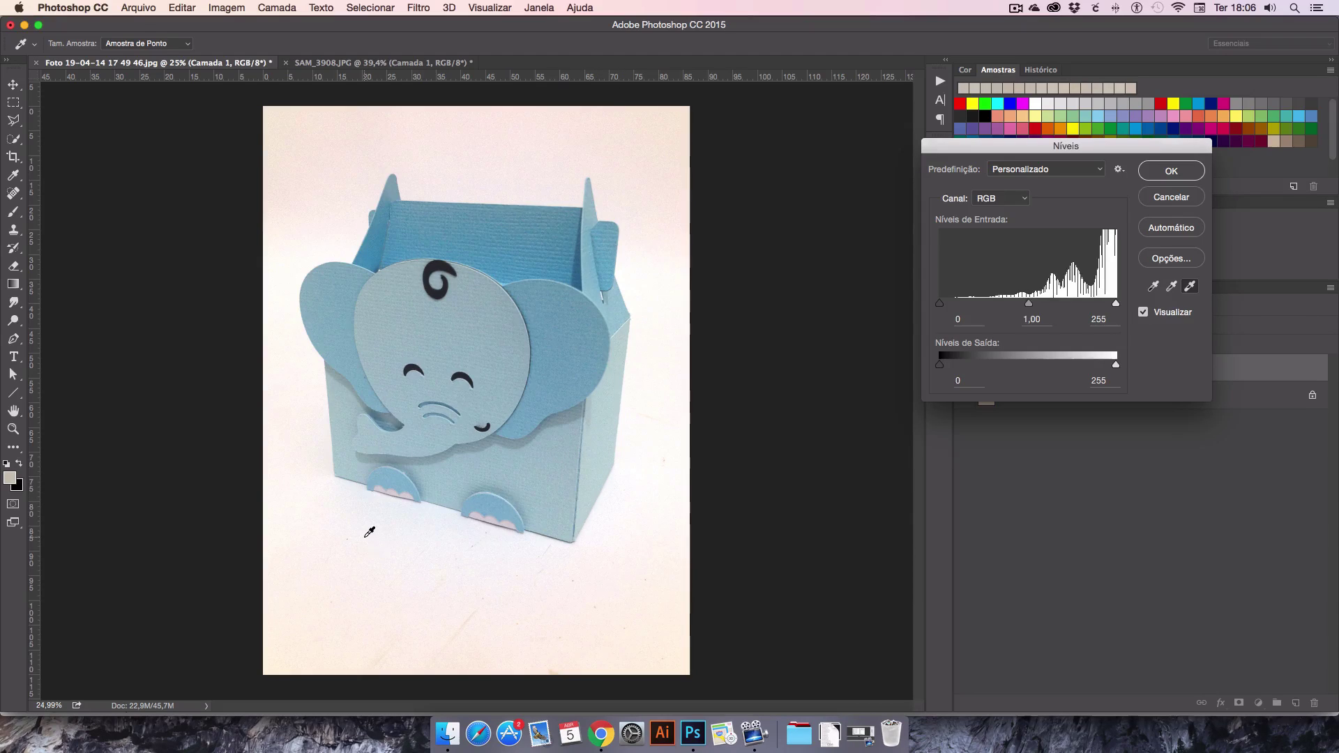
{"action": "left_click", "coordinate": [500, 556]}
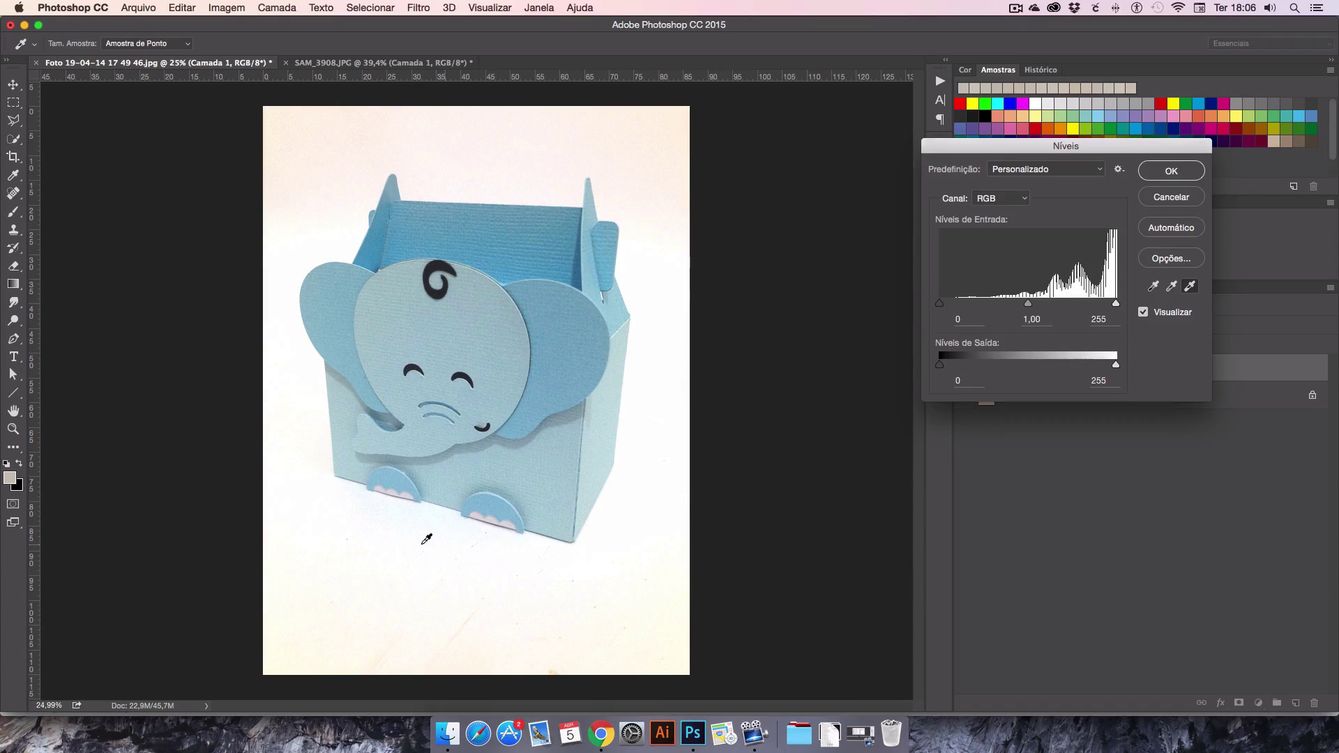
{"action": "left_click", "coordinate": [348, 522]}
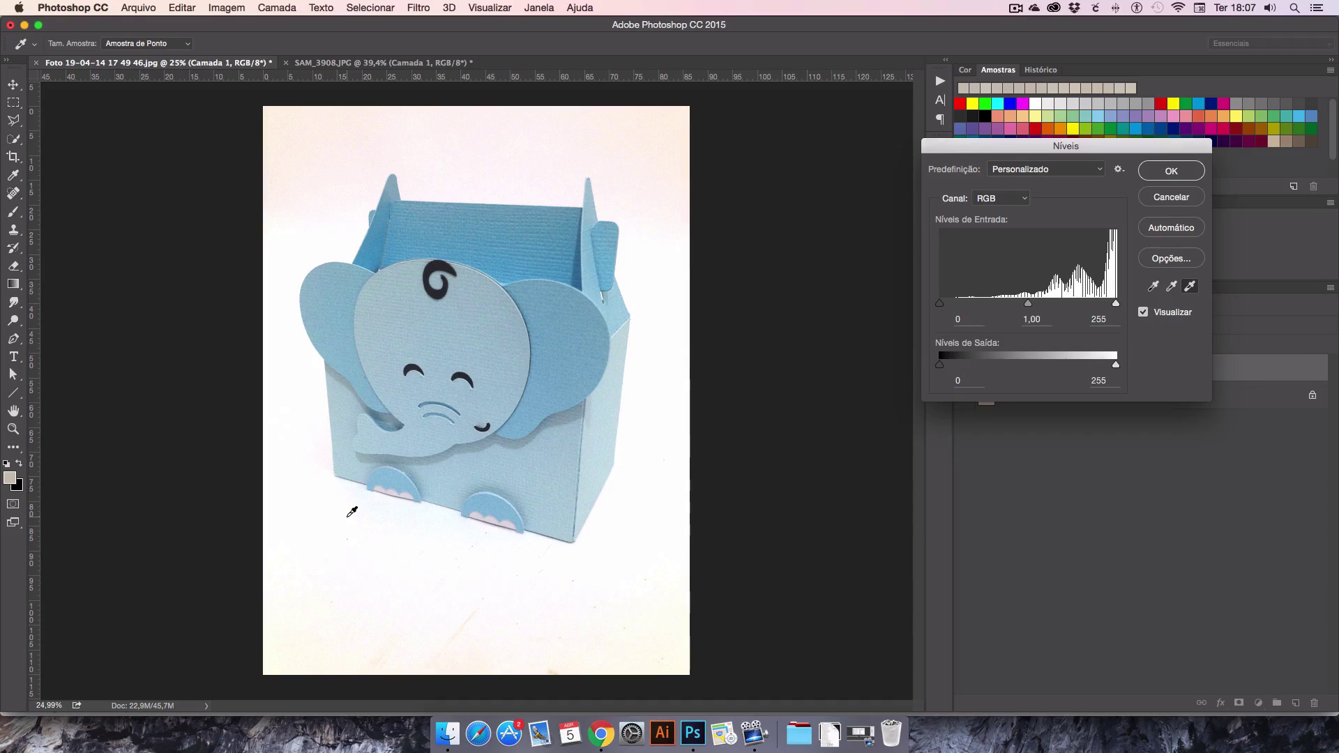
{"action": "left_click", "coordinate": [1172, 171]}
{"action": "key", "text": "o"}
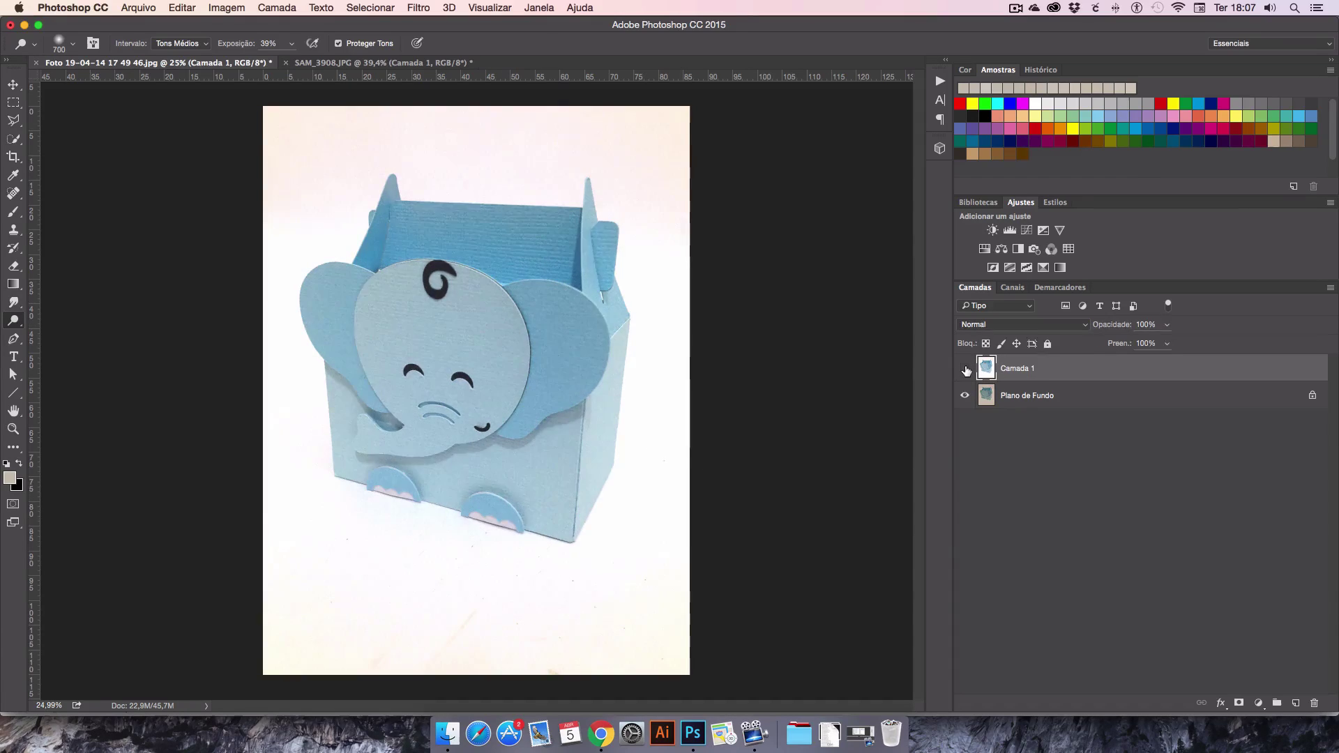
Step: Compare the elephant box photo before and after the Levels adjustment by toggling the visibility of Camada 1
{"action": "left_click", "coordinate": [966, 369]}
{"action": "left_click", "coordinate": [966, 369]}
{"action": "left_click", "coordinate": [966, 369]}
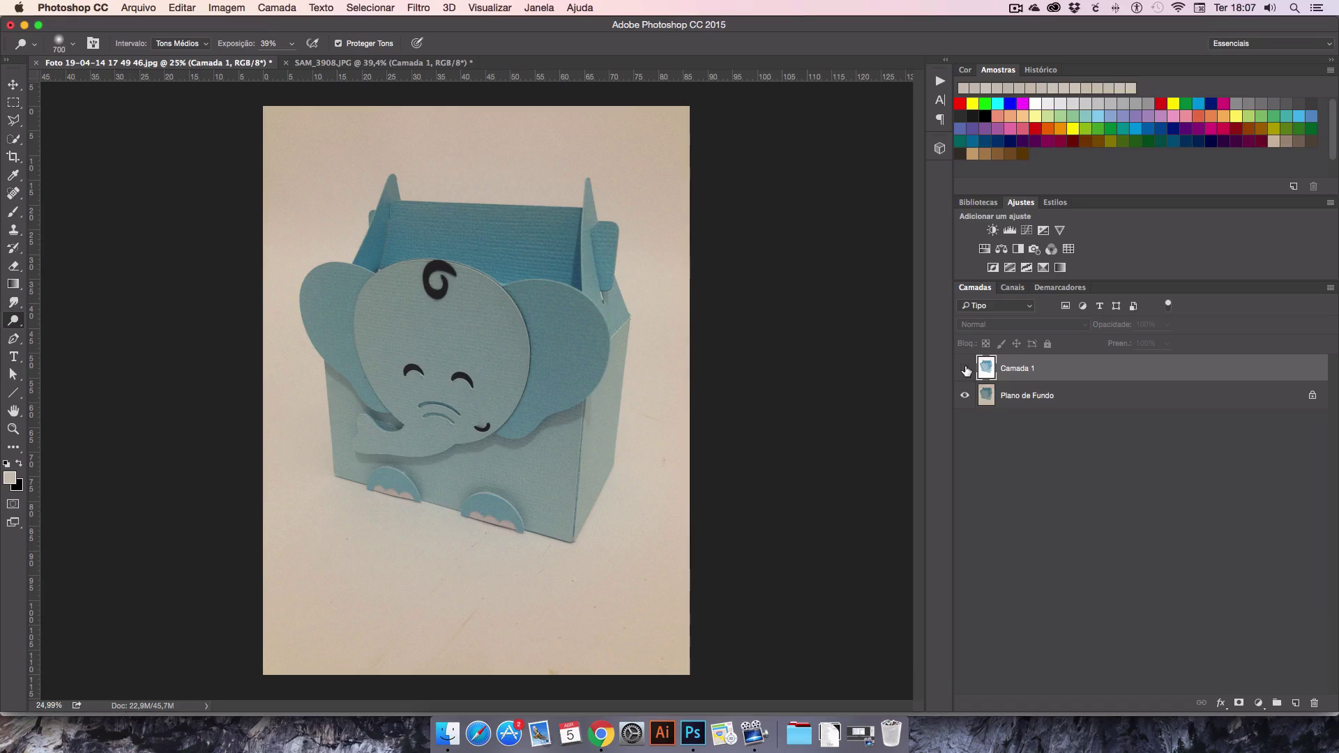
{"action": "left_click", "coordinate": [966, 369]}
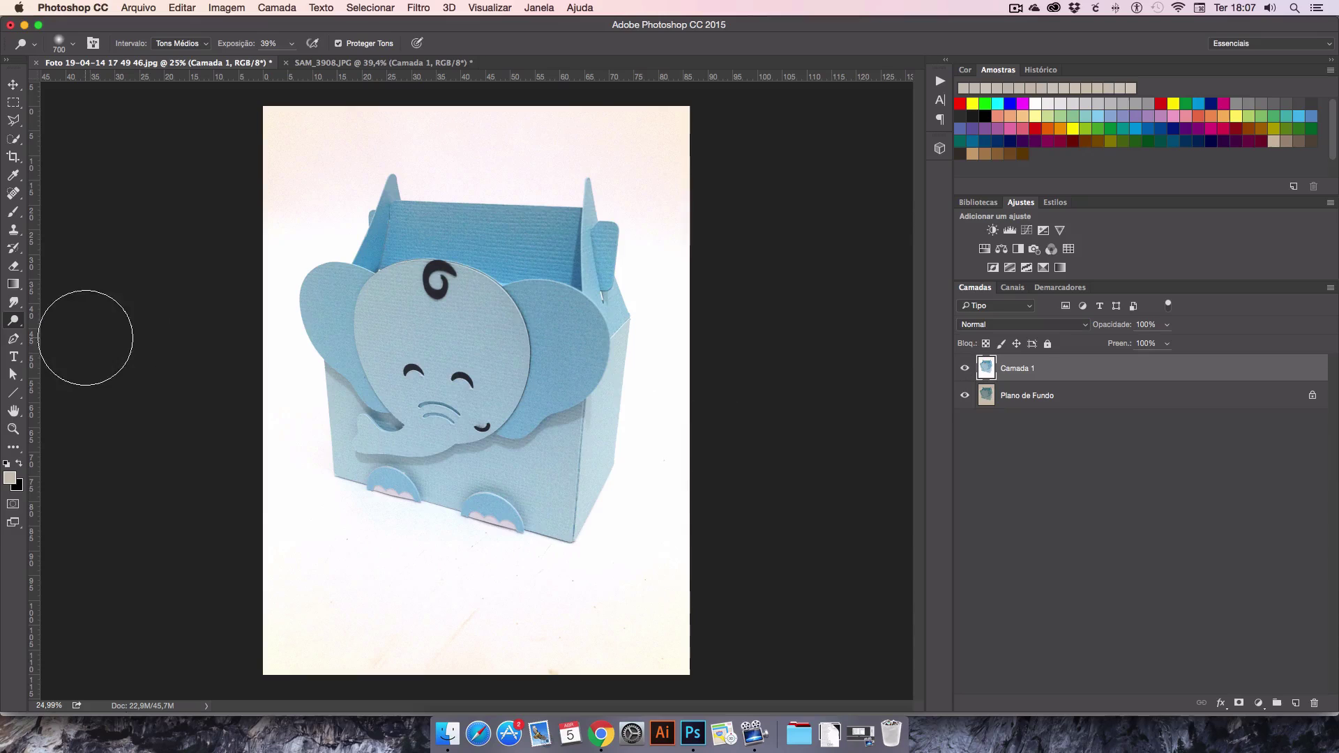
Step: In the chocolate box photo SAM_3908.JPG, set the RGB input levels of Camada 1 to 4 for black and 221 for white
{"action": "left_click", "coordinate": [340, 64]}
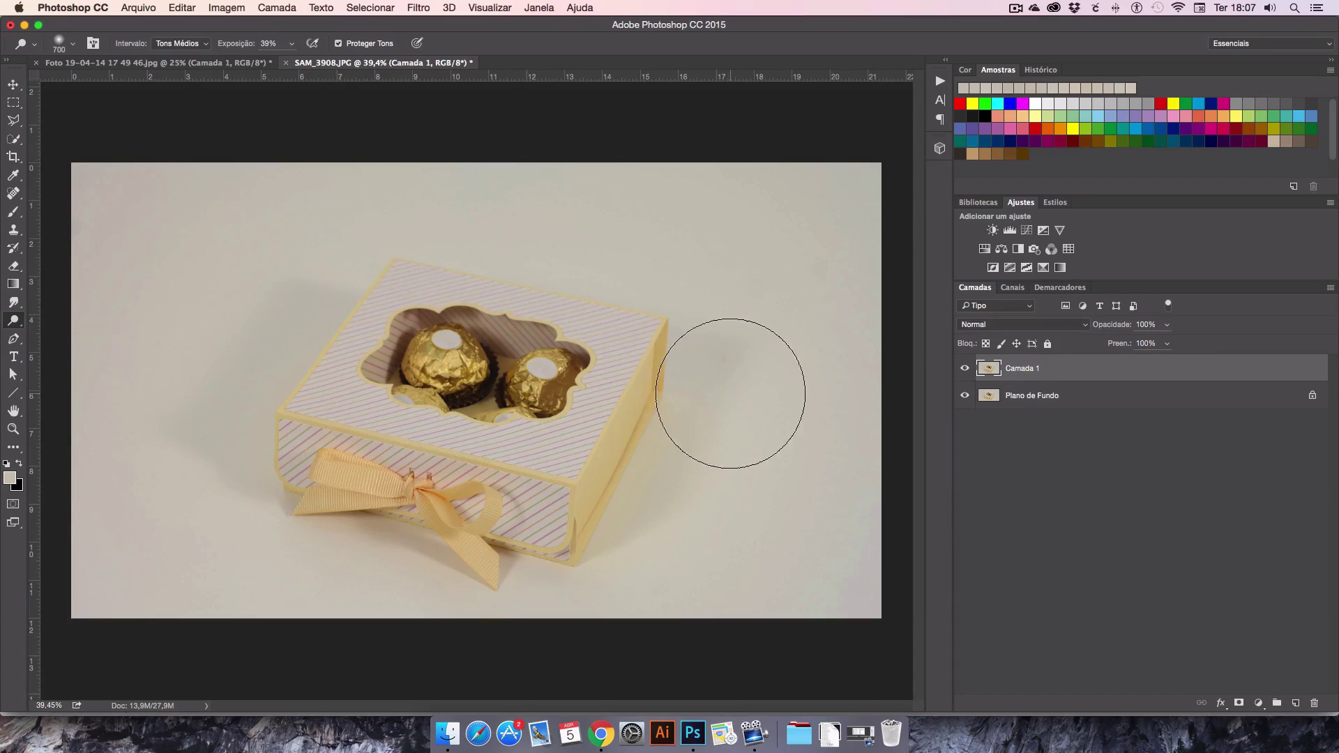
{"action": "left_click", "coordinate": [226, 8]}
{"action": "mouse_move", "coordinate": [316, 47]}
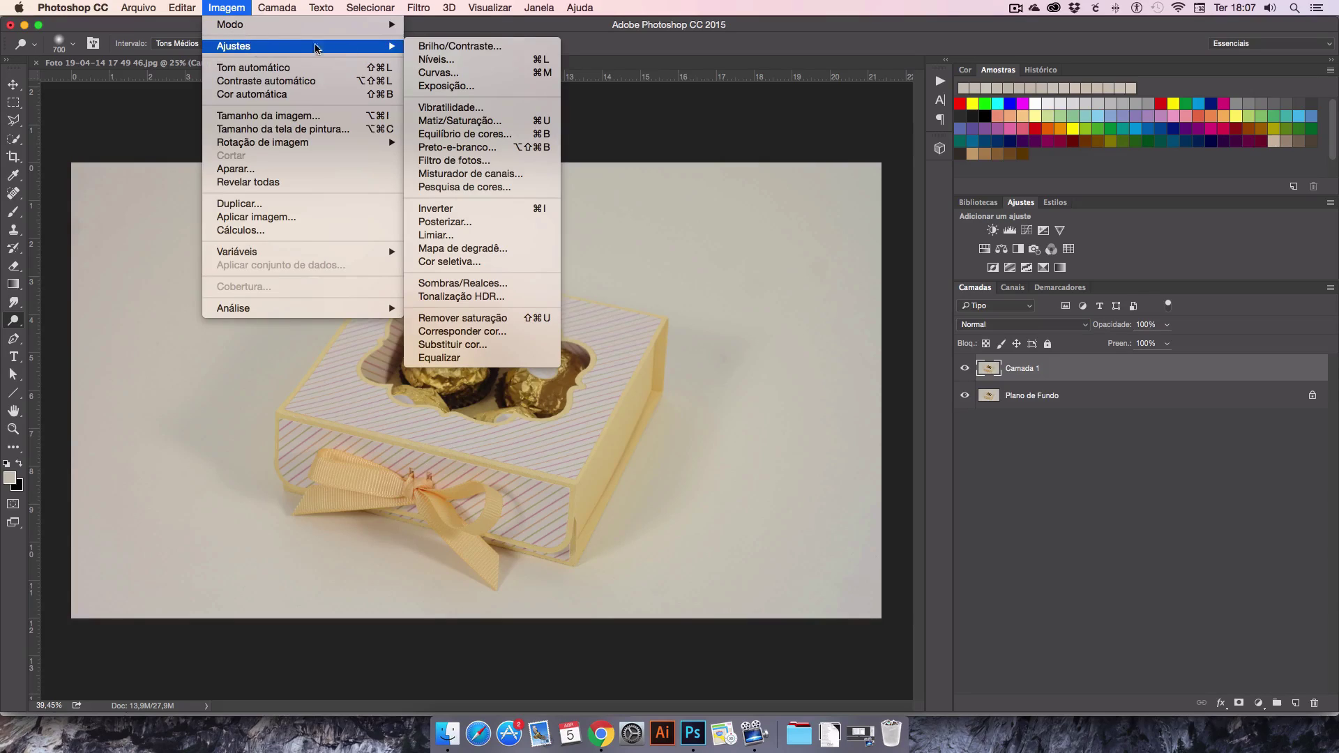
{"action": "left_click", "coordinate": [447, 61]}
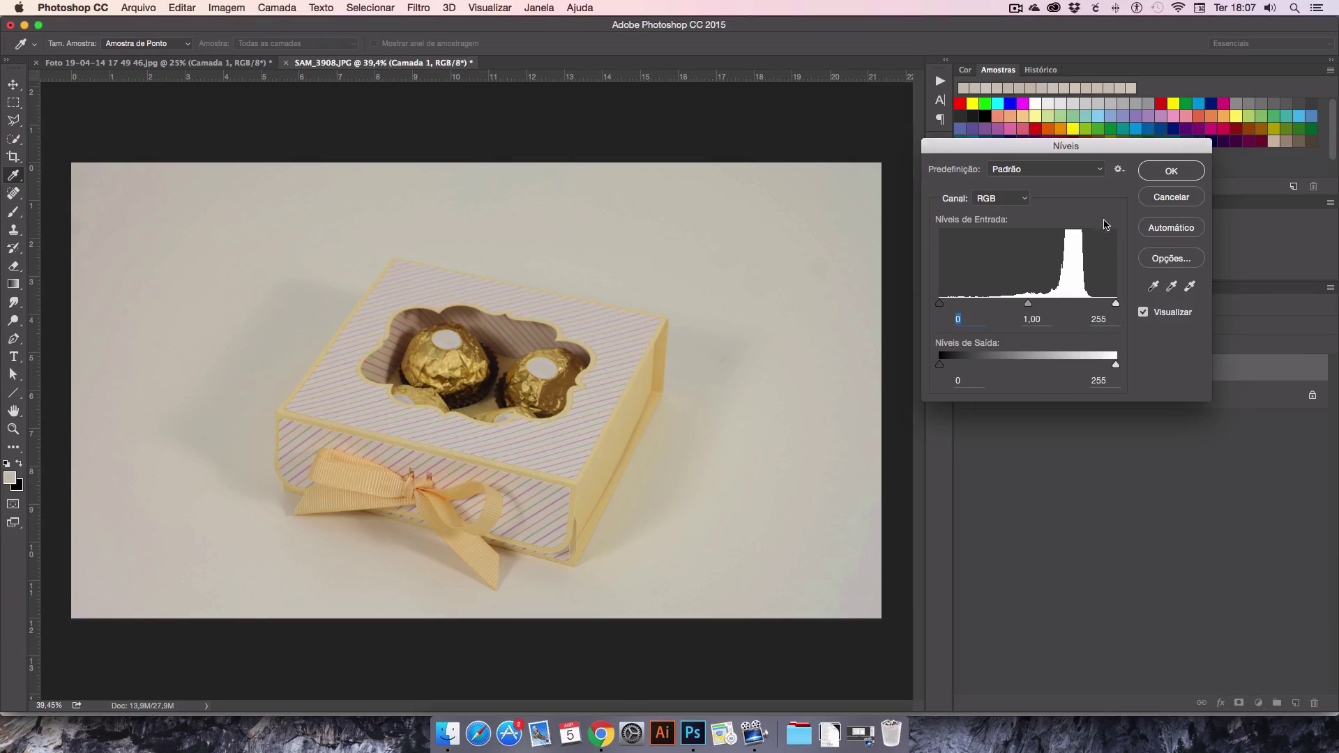
{"action": "left_click_drag", "start_coordinate": [1116, 304], "coordinate": [1093, 304]}
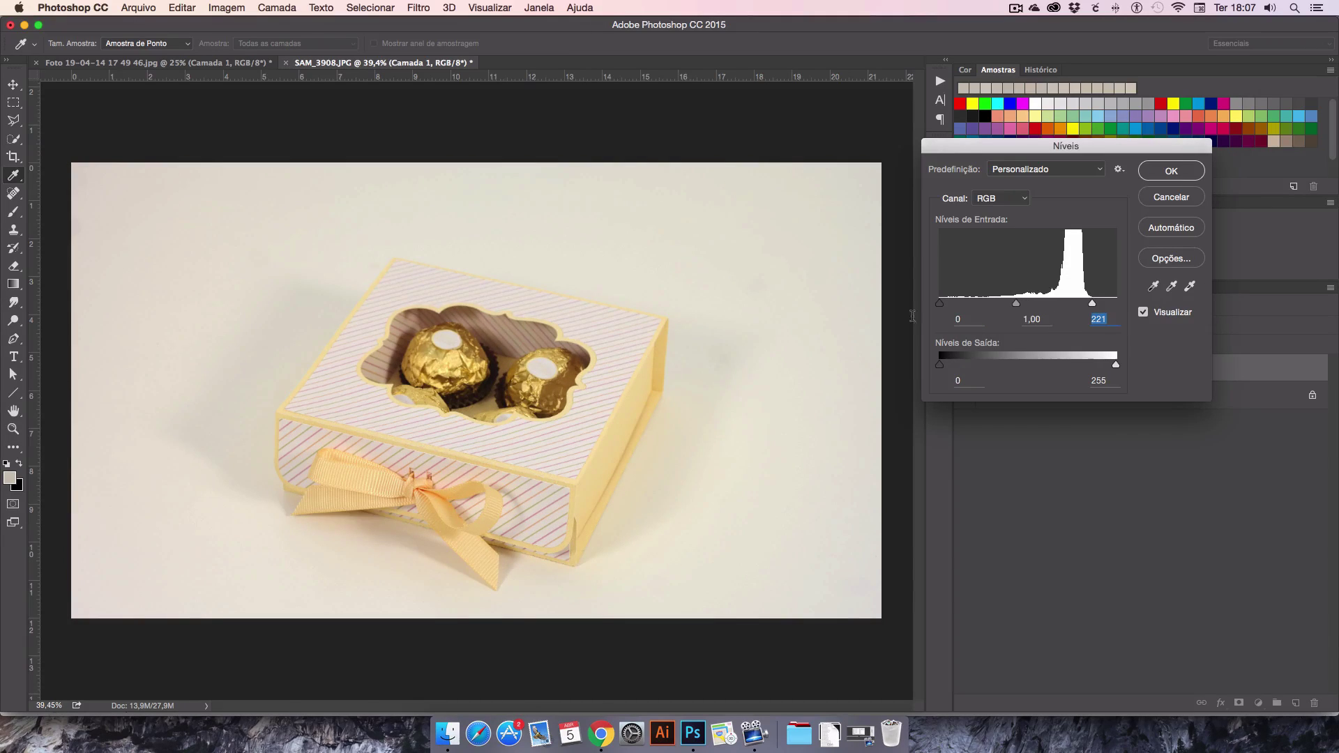
{"action": "mouse_move", "coordinate": [939, 305]}
{"action": "left_mouse_down"}
{"action": "mouse_move", "coordinate": [957, 307]}
{"action": "mouse_move", "coordinate": [942, 305]}
{"action": "left_mouse_up"}
Step: Sample the background beside the chocolate box's upper corner as the Levels white point and apply the adjustment
{"action": "left_click", "coordinate": [1191, 288]}
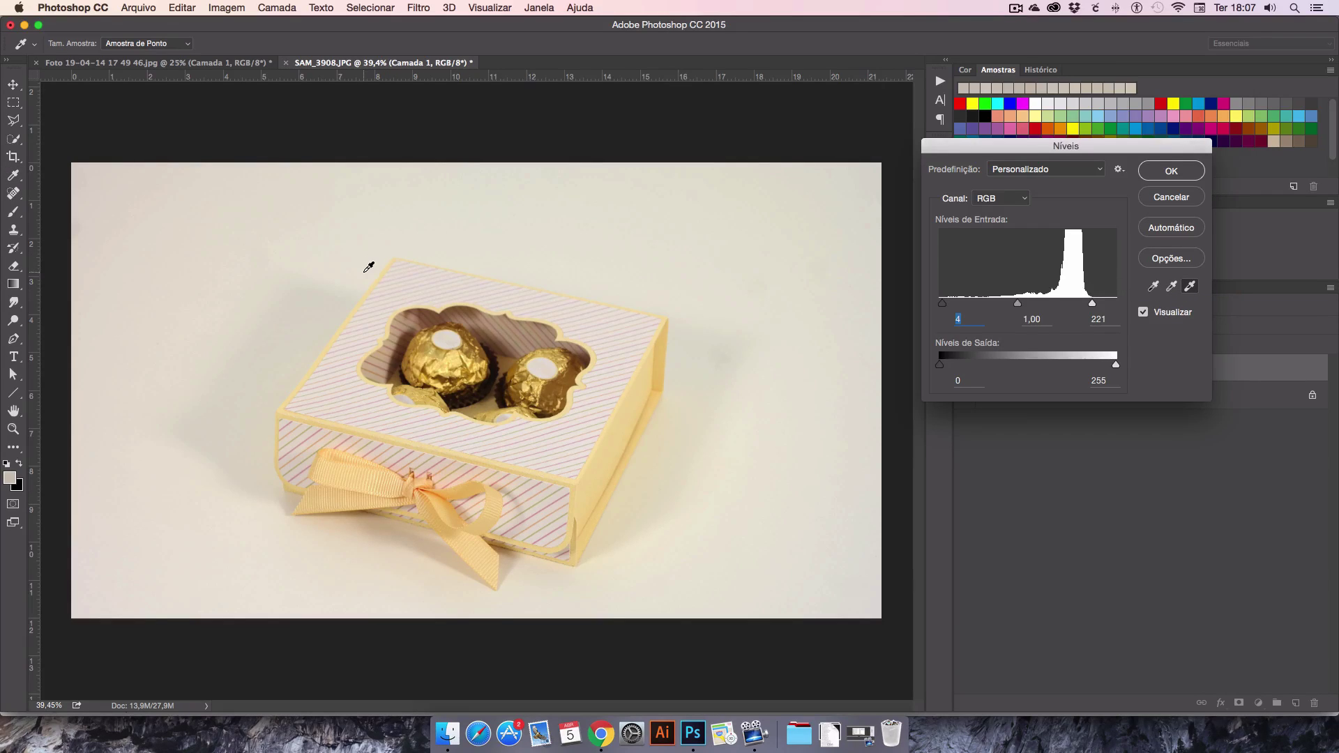
{"action": "left_click", "coordinate": [366, 274]}
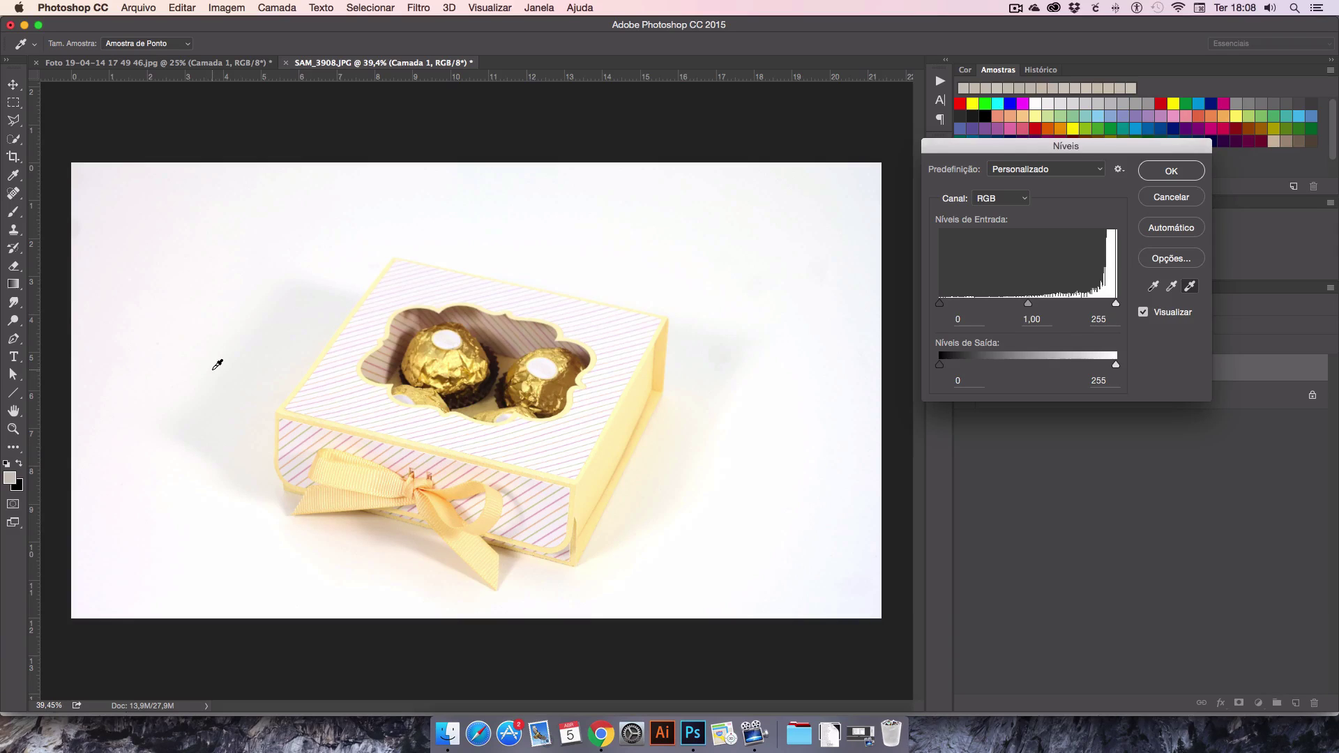
{"action": "left_click", "coordinate": [1172, 171]}
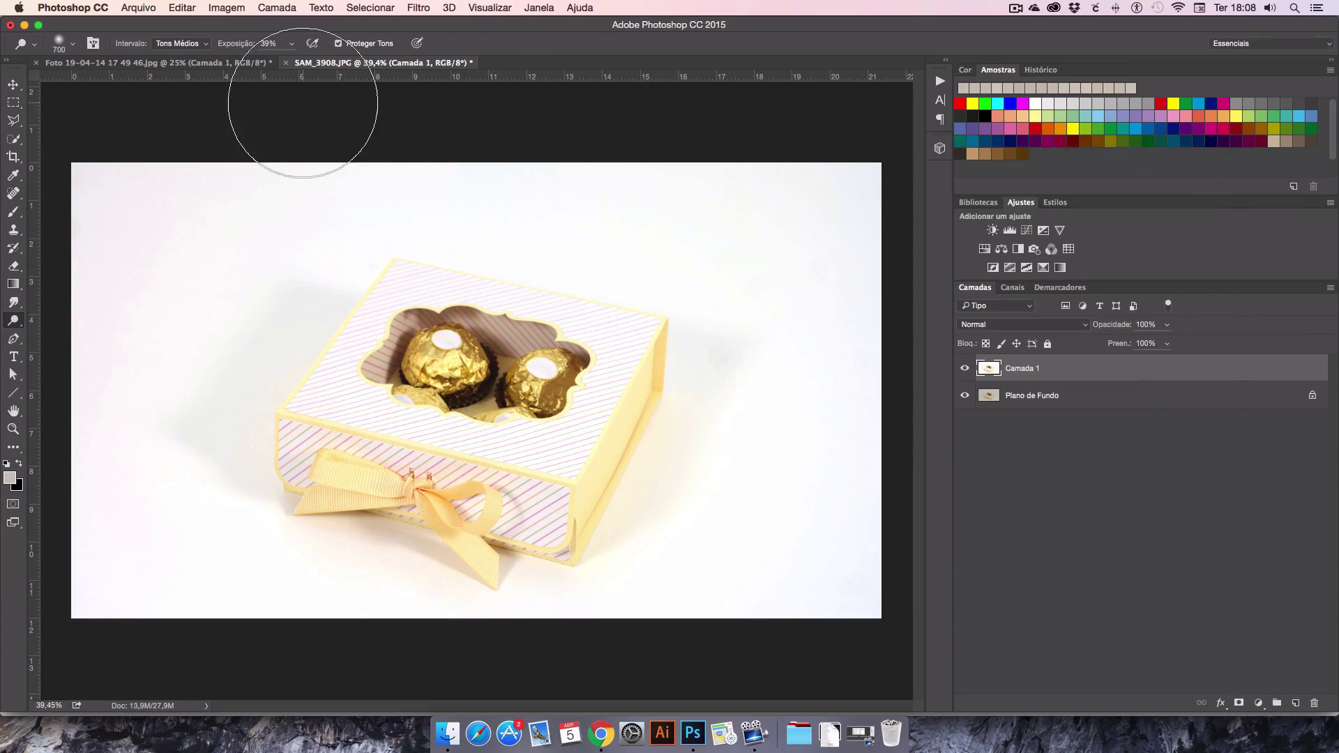
Step: Compare the brightened elephant box photo with the brightened chocolate box photo, ending on the elephant box
{"action": "left_click", "coordinate": [219, 63]}
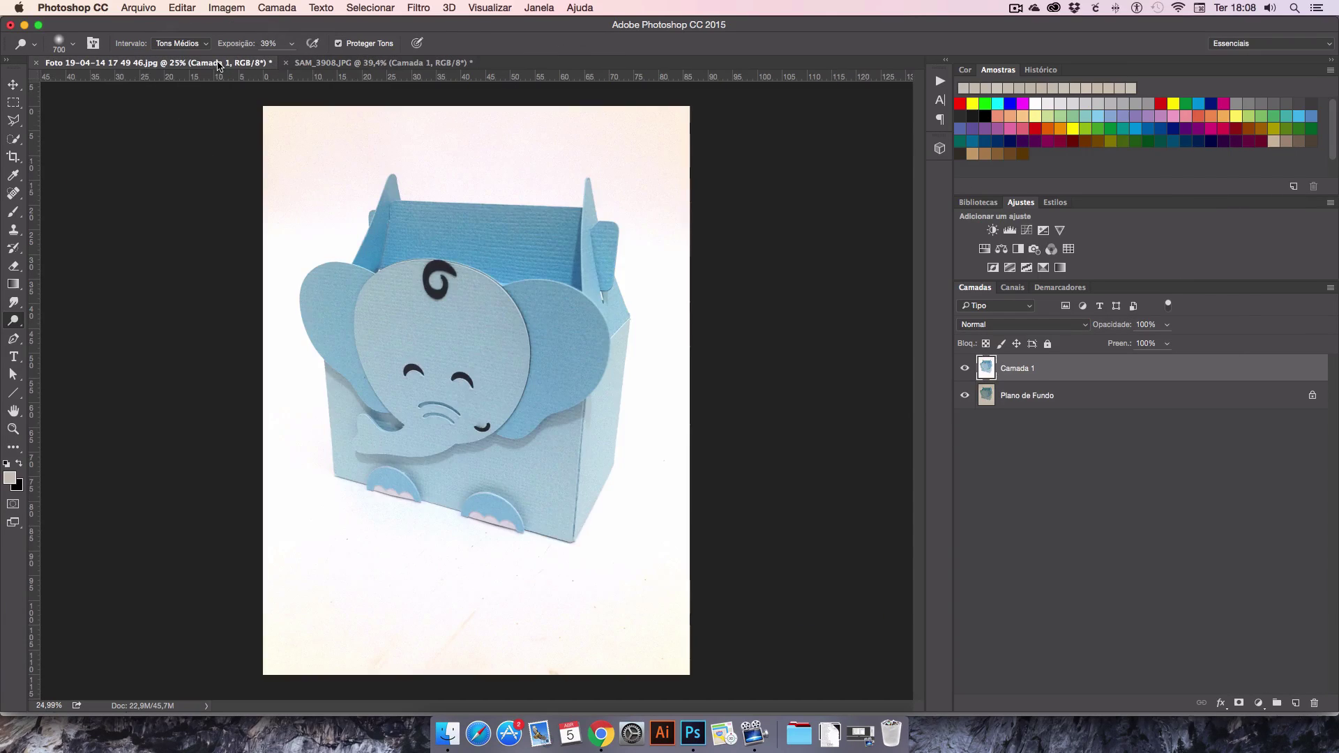
{"action": "left_click", "coordinate": [340, 64]}
{"action": "left_click", "coordinate": [223, 63]}
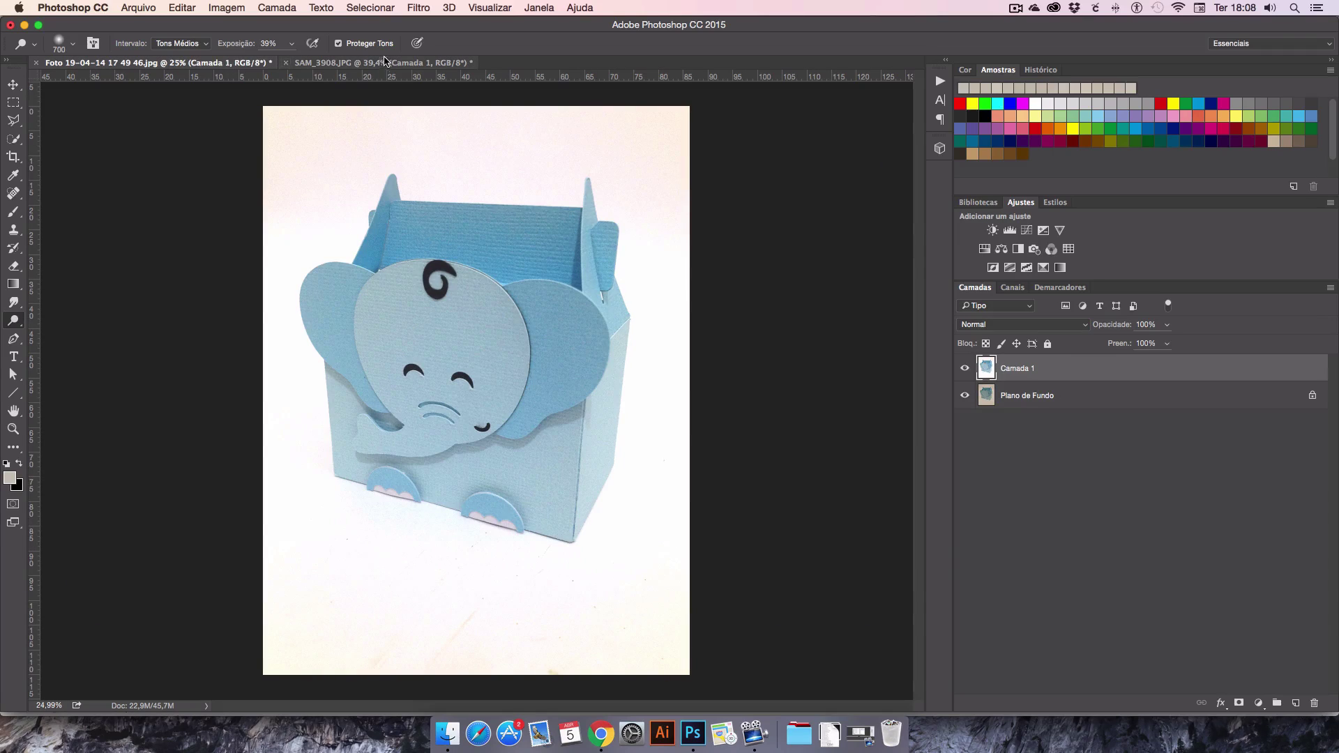
Step: With the Spot Healing Brush at size 271, heal the marks on the lower-left background of the elephant box photo
{"action": "left_click", "coordinate": [22, 194]}
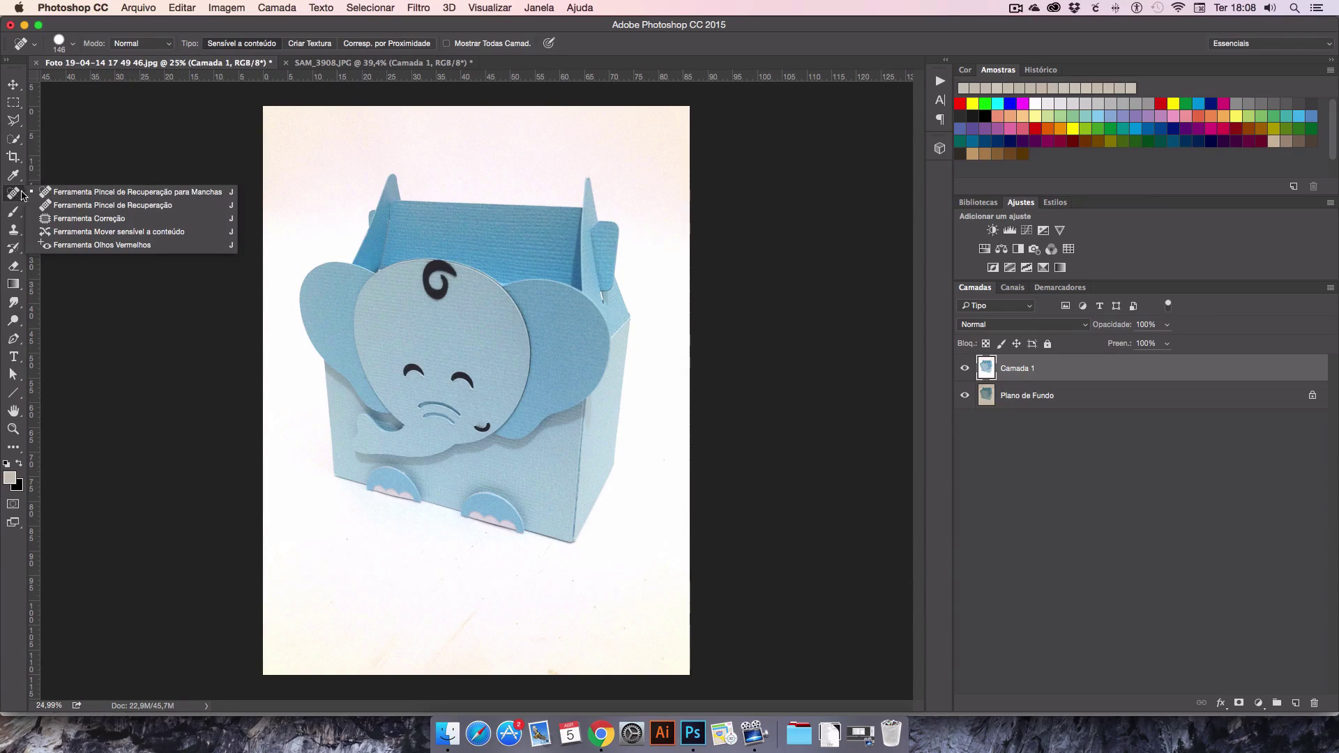
{"action": "left_click", "coordinate": [184, 193]}
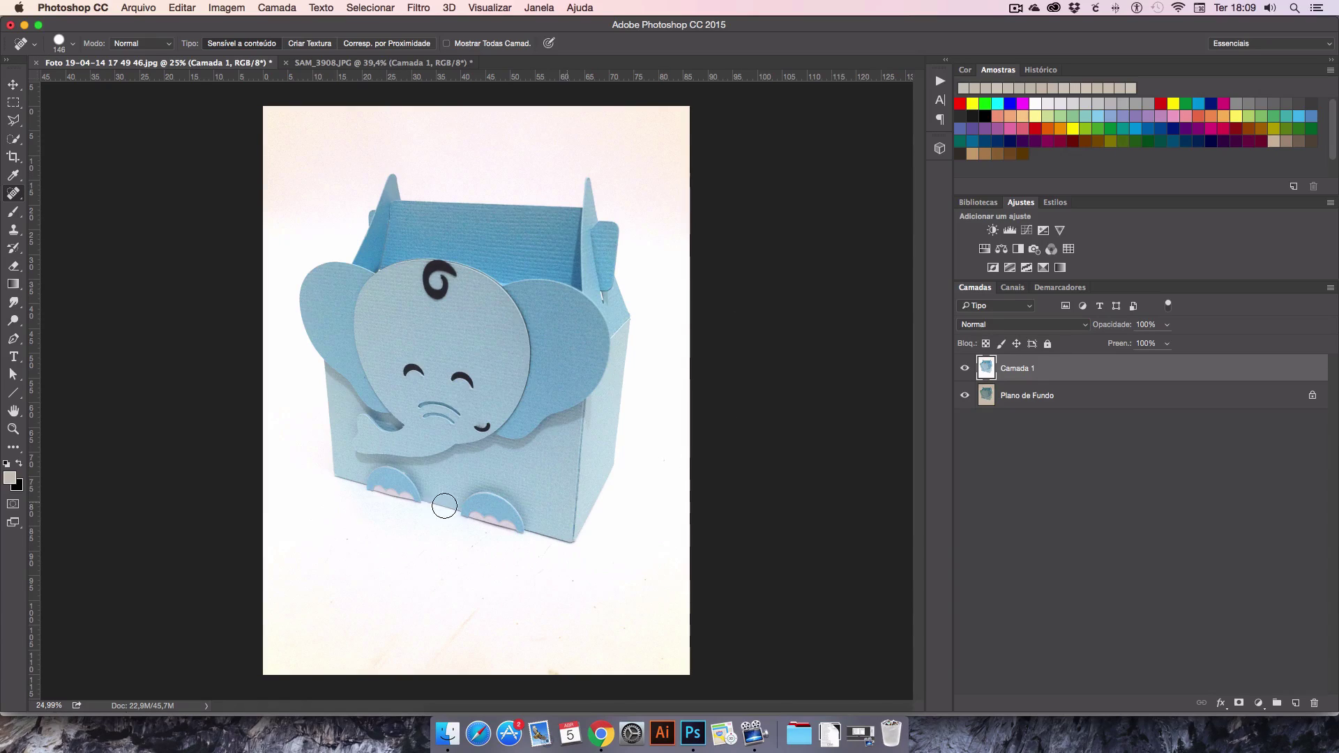
{"action": "key", "text": "bracketright"}
{"action": "key", "text": "bracketright"}
{"action": "key", "text": "bracketright"}
{"action": "key", "text": "bracketright"}
{"action": "key", "text": "bracketright"}
{"action": "left_click_drag", "start_coordinate": [329, 606], "coordinate": [332, 605]}
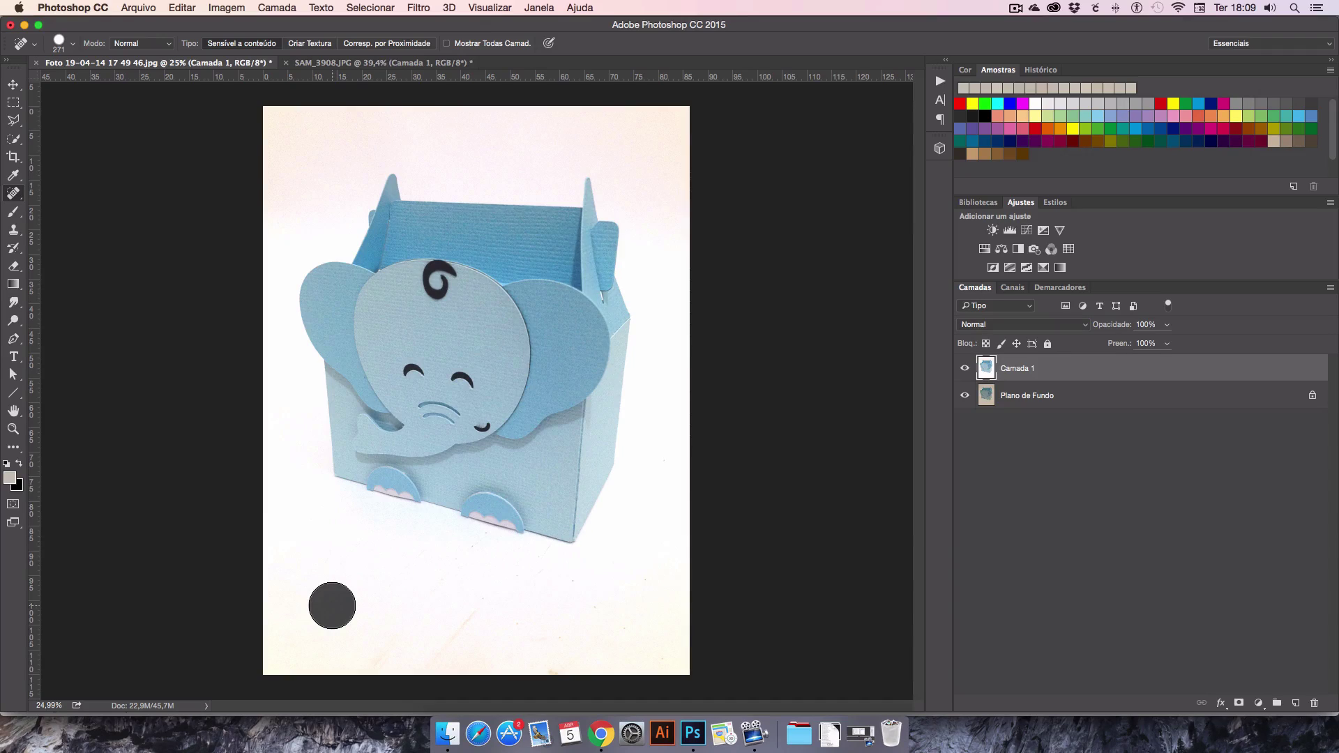
{"action": "left_click_drag", "start_coordinate": [332, 605], "coordinate": [333, 648]}
Step: Reduce the Spot Healing Brush to size 175 and remove the specks below the elephant box and across the lower-right background
{"action": "key", "text": "bracketleft"}
{"action": "key", "text": "bracketleft"}
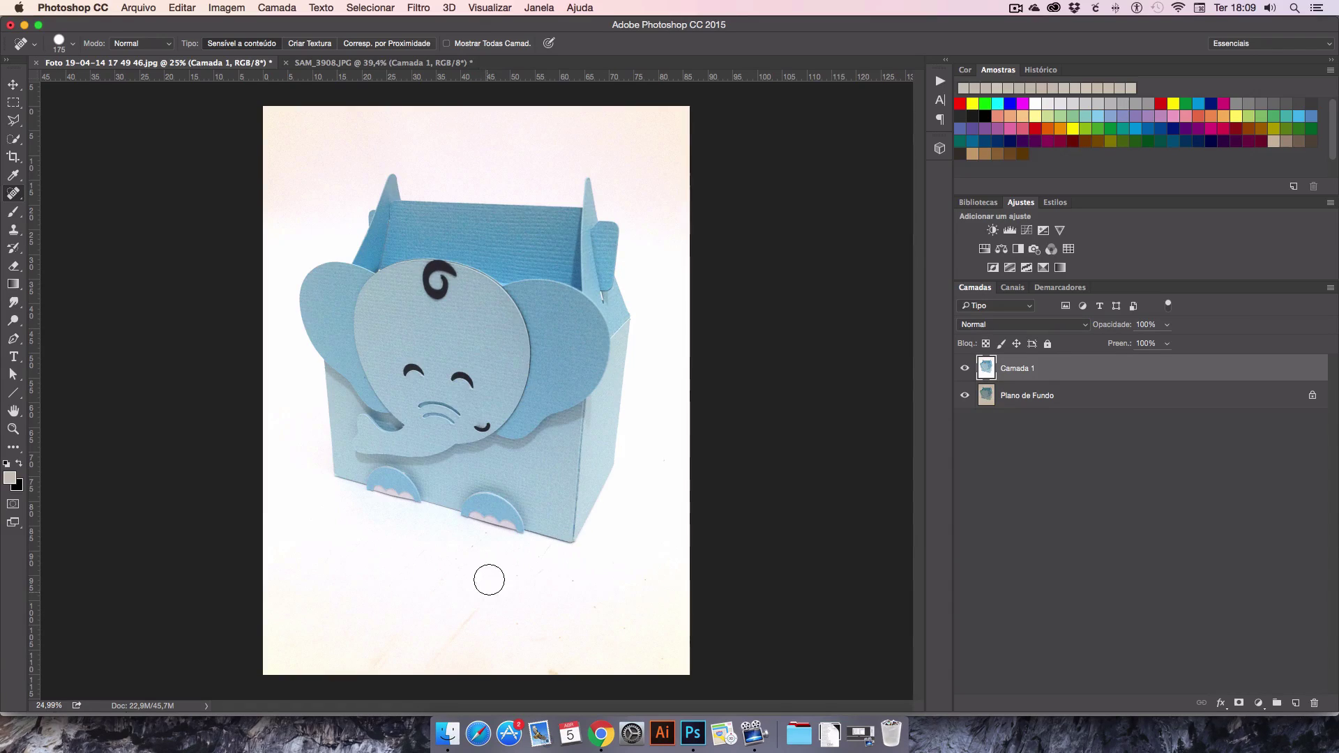
{"action": "left_click", "coordinate": [482, 547]}
{"action": "left_click", "coordinate": [569, 585]}
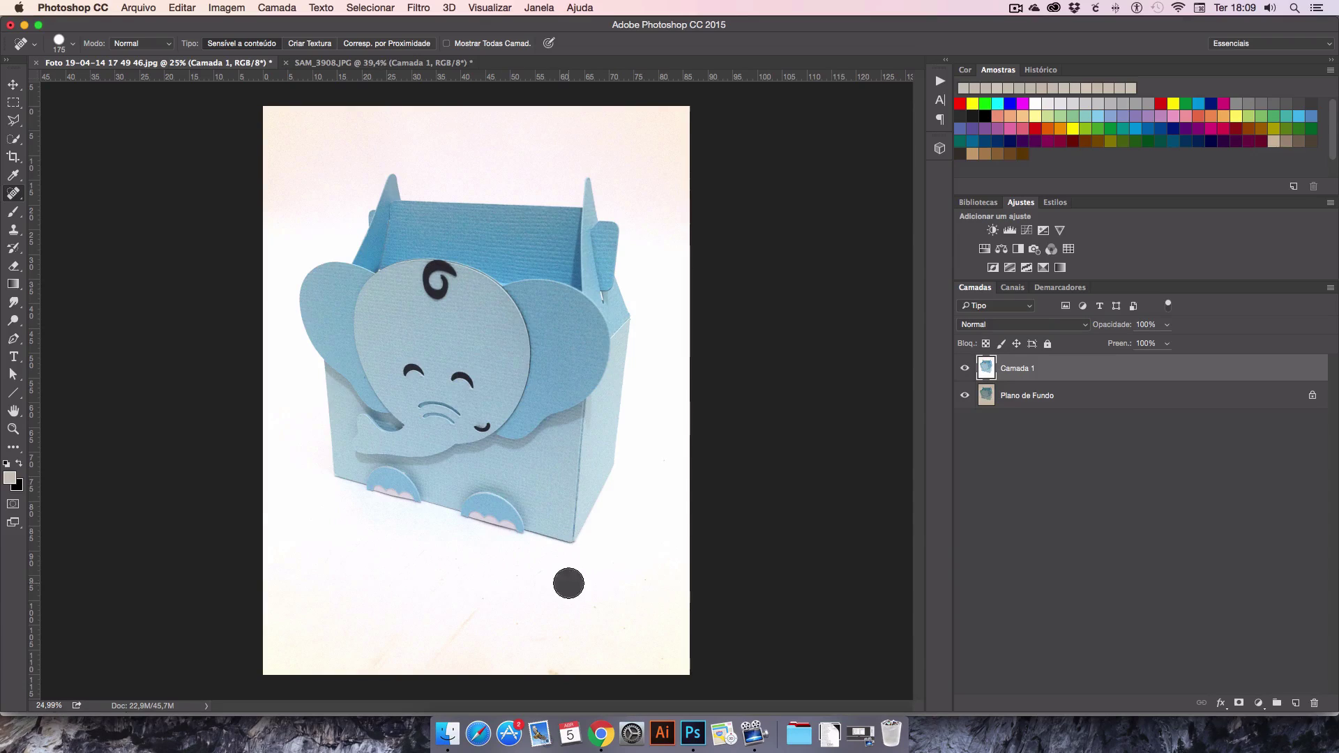
{"action": "left_click", "coordinate": [656, 581]}
{"action": "left_click", "coordinate": [603, 605]}
{"action": "left_click", "coordinate": [621, 625]}
{"action": "left_click", "coordinate": [563, 639]}
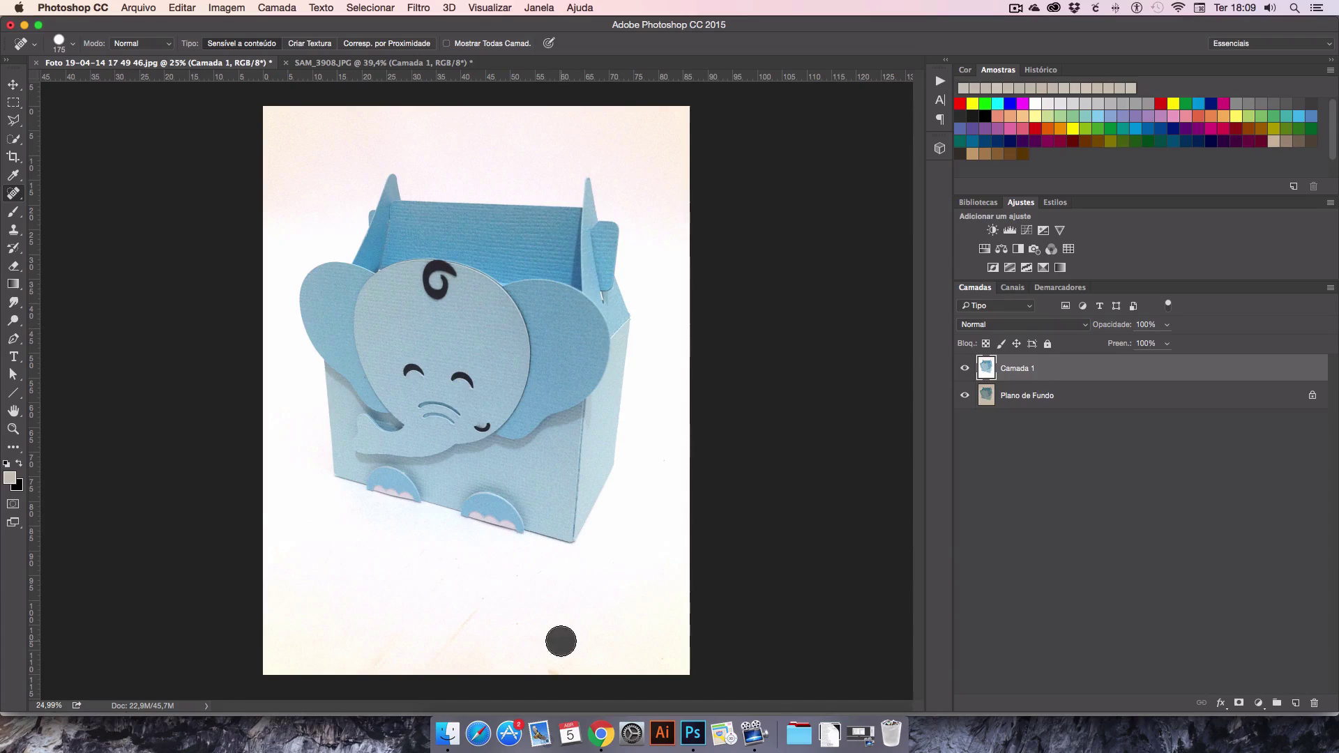
Step: Heal the diagonal scratch below the elephant box and the marks near the photo's lower-left edge
{"action": "left_click_drag", "start_coordinate": [489, 589], "coordinate": [443, 639]}
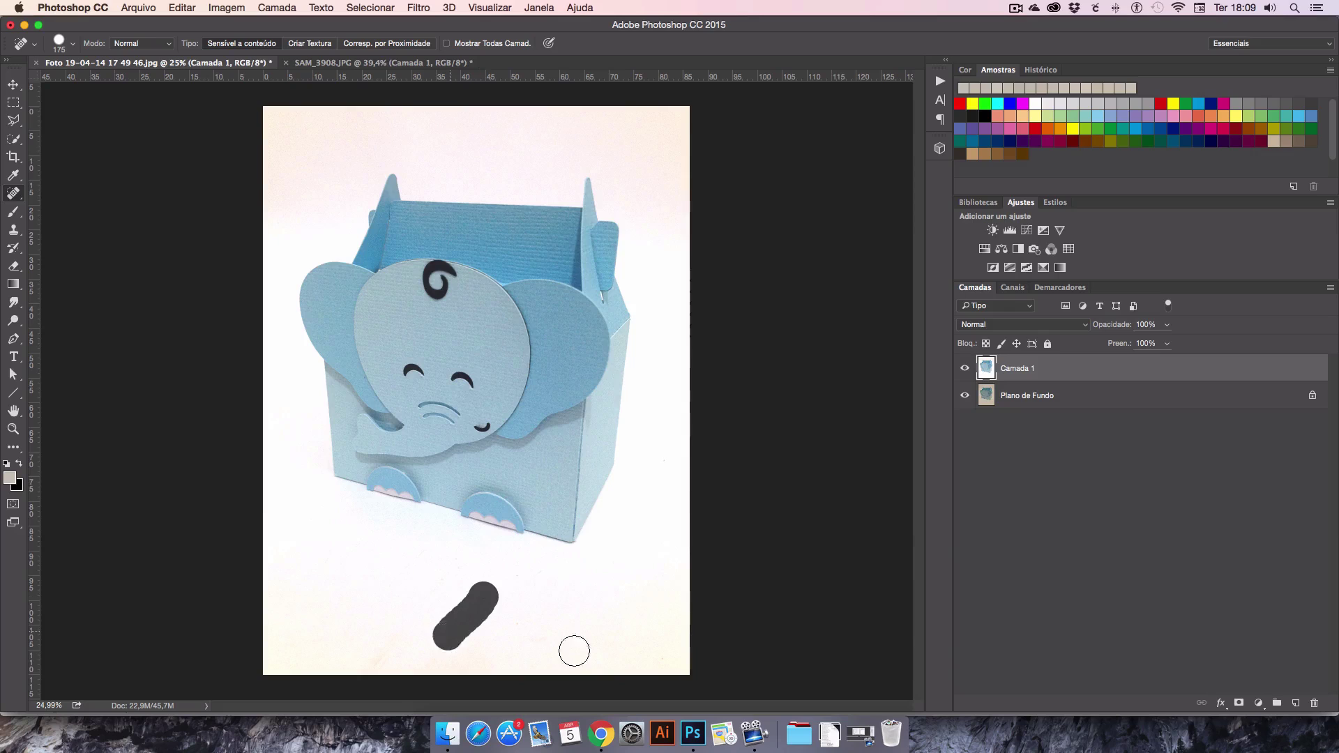
{"action": "left_click", "coordinate": [486, 584]}
{"action": "left_click", "coordinate": [380, 653]}
{"action": "left_click", "coordinate": [359, 667]}
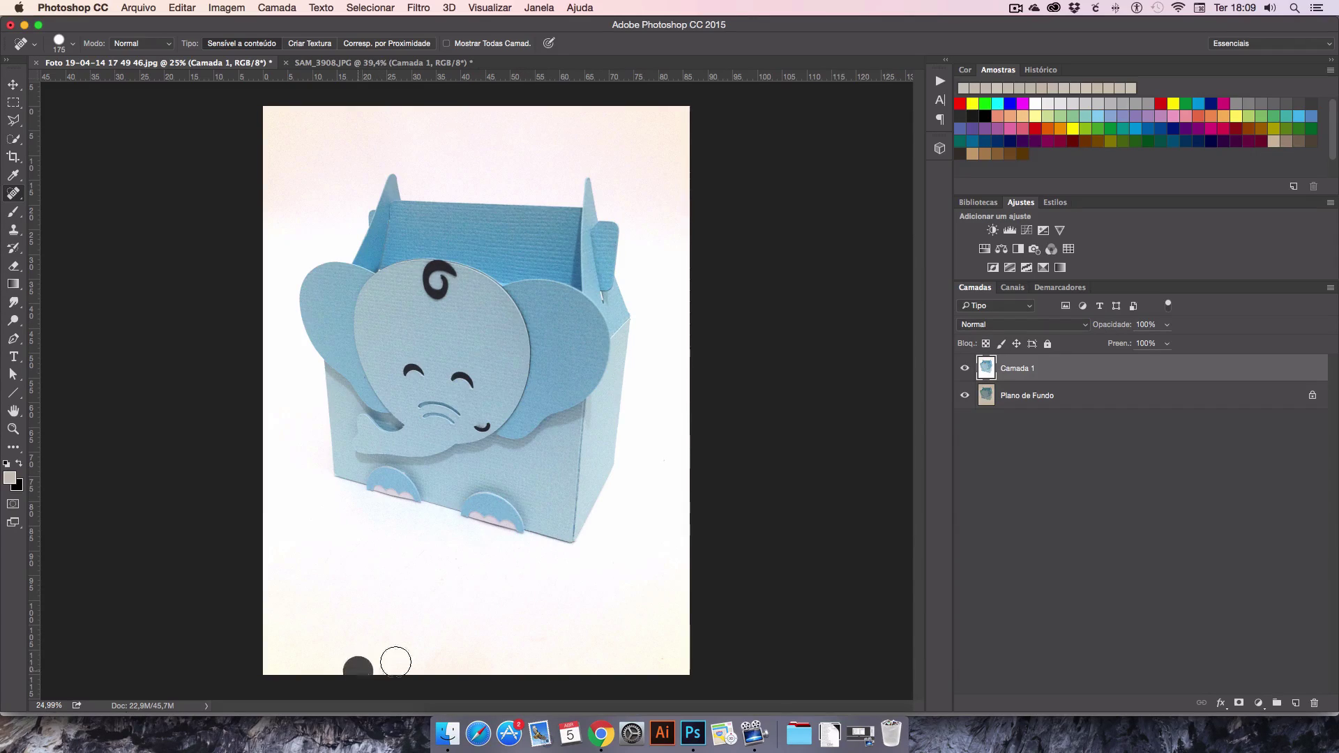
Step: Remove the remaining blemishes along the middle of the elephant box photo's bottom edge with the Spot Healing Brush
{"action": "left_click", "coordinate": [422, 662]}
{"action": "left_click", "coordinate": [445, 653]}
{"action": "left_click", "coordinate": [471, 653]}
{"action": "left_click", "coordinate": [483, 663]}
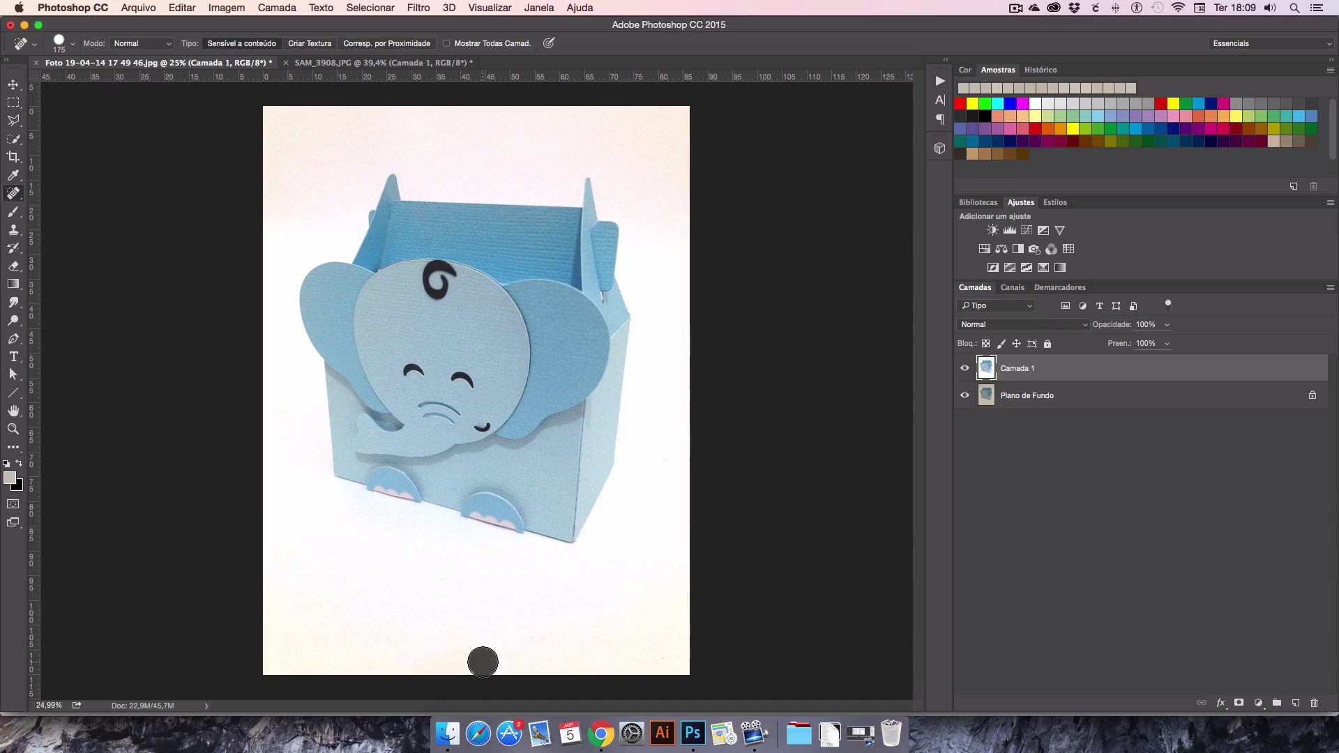
{"action": "left_click", "coordinate": [423, 661]}
{"action": "left_click", "coordinate": [431, 666]}
{"action": "left_click", "coordinate": [452, 669]}
{"action": "left_click", "coordinate": [499, 672]}
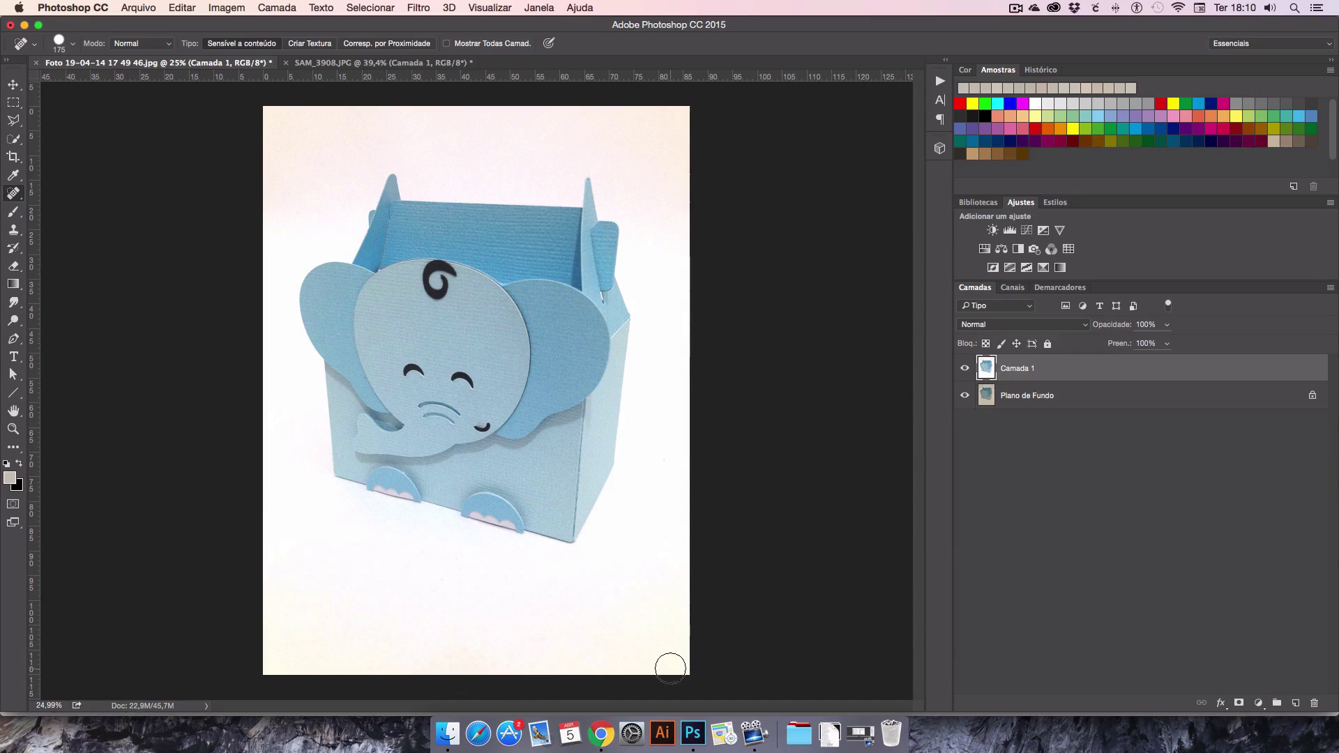
Step: Heal the remaining marks near the elephant box photo's lower-right edge, its lower-left area and the background just below the box
{"action": "left_click", "coordinate": [687, 656]}
{"action": "left_click", "coordinate": [334, 653]}
{"action": "left_click", "coordinate": [439, 582]}
{"action": "left_click", "coordinate": [507, 578]}
{"action": "left_click", "coordinate": [402, 562]}
Step: Switch to SAM_3908.JPG and heal the marks on the background above the chocolate box and near the photo's upper-right edge
{"action": "left_click", "coordinate": [314, 64]}
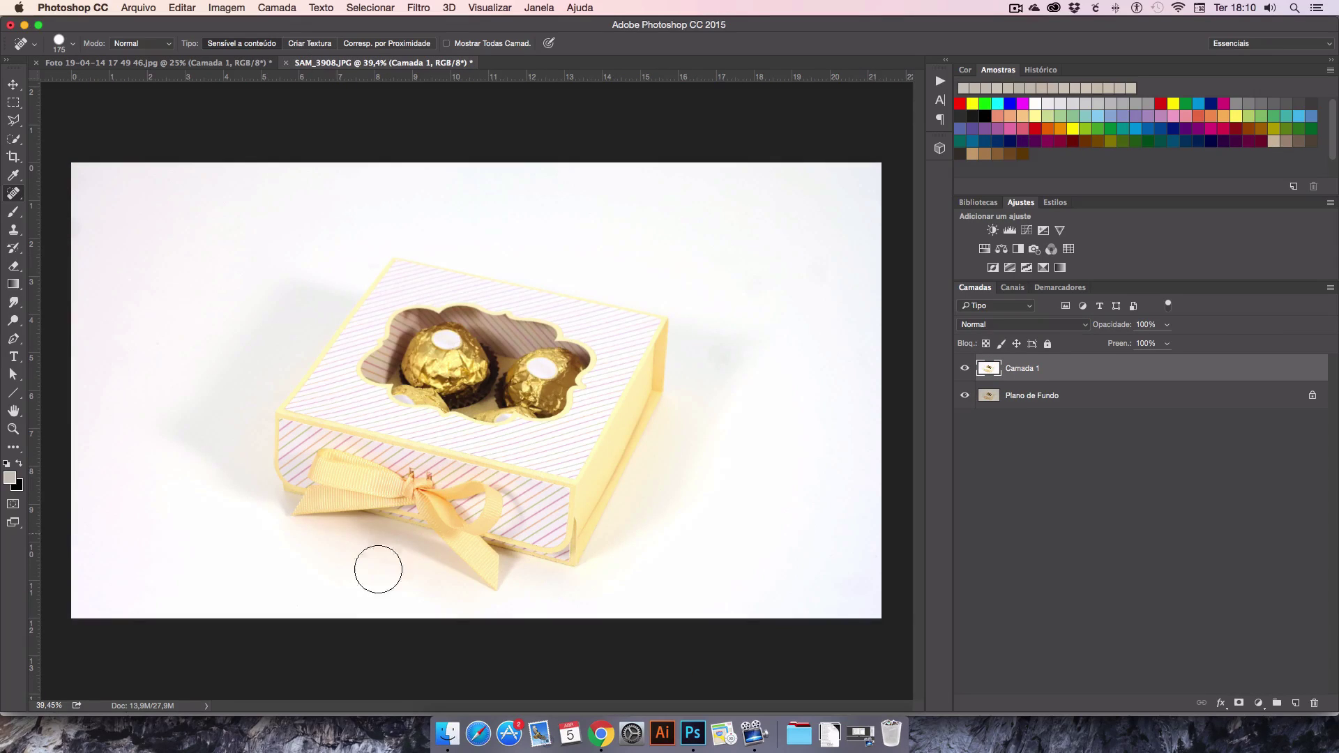
{"action": "left_click", "coordinate": [362, 250]}
{"action": "left_click_drag", "start_coordinate": [855, 255], "coordinate": [866, 196]}
Step: Return to the elephant box photo, try the Dodge tool on the elephant's face and undo the strokes
{"action": "left_click", "coordinate": [193, 63]}
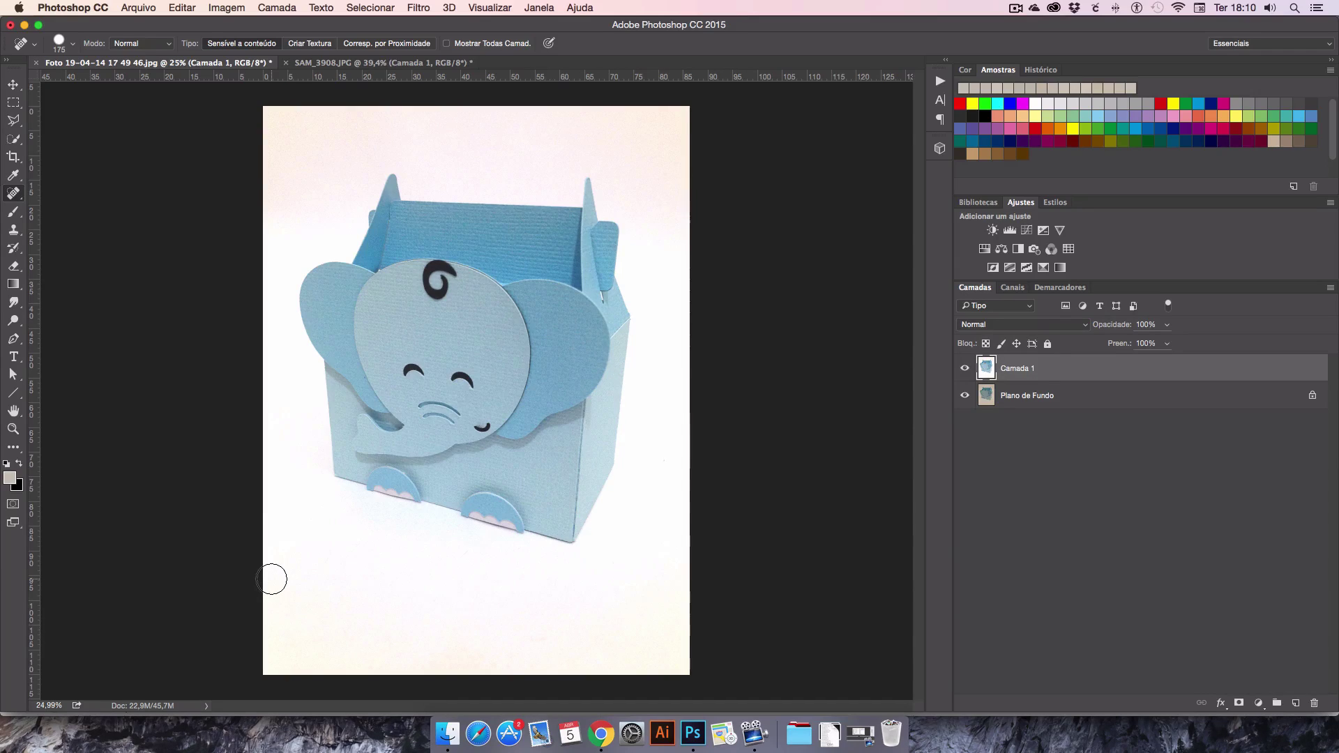
{"action": "left_click", "coordinate": [14, 320]}
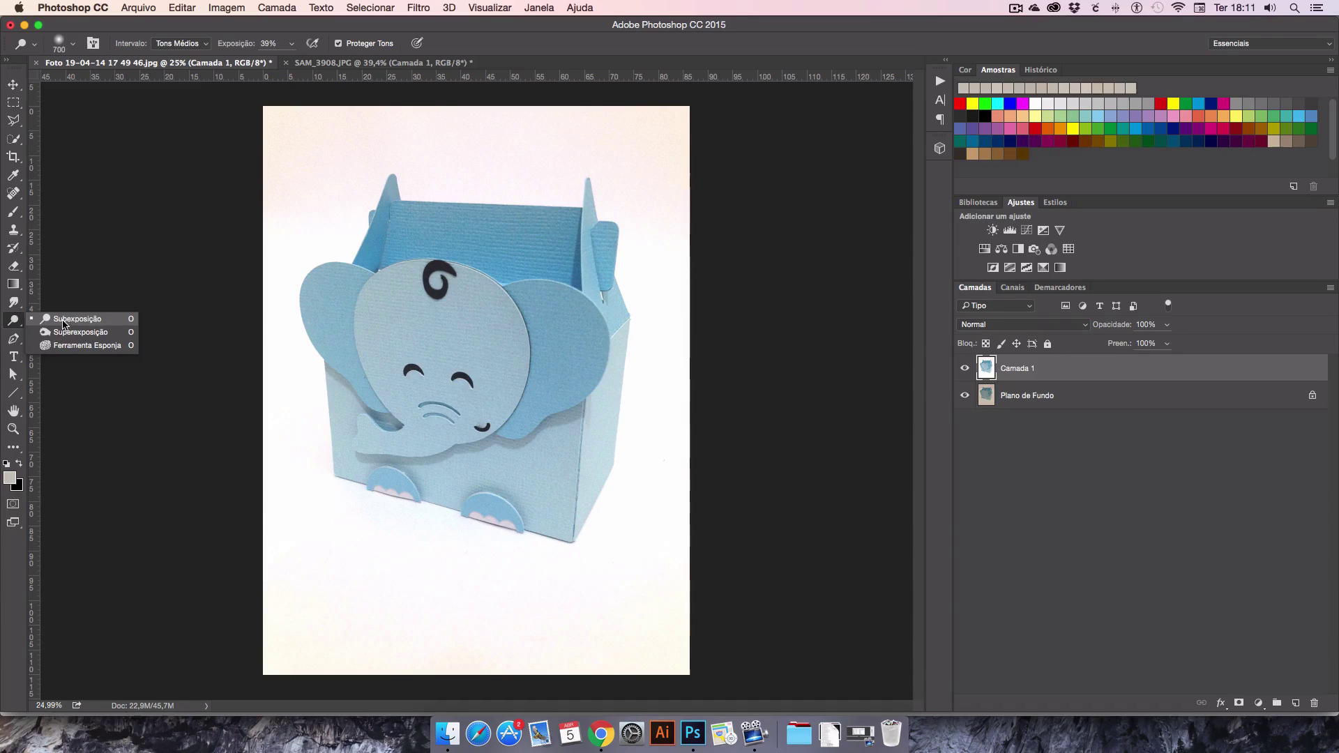
{"action": "left_click", "coordinate": [88, 320]}
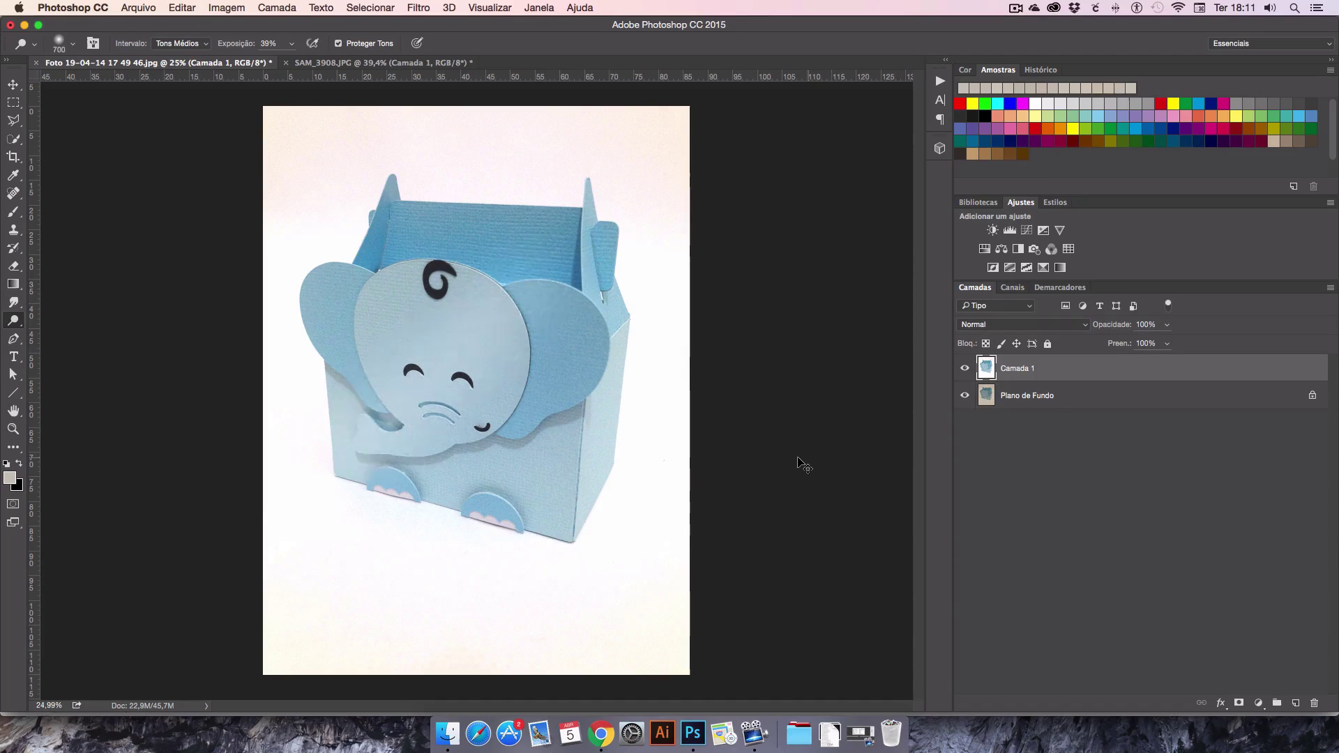
{"action": "key", "text": "super+z"}
{"action": "key", "text": "super+z"}
{"action": "key", "text": "super+z"}
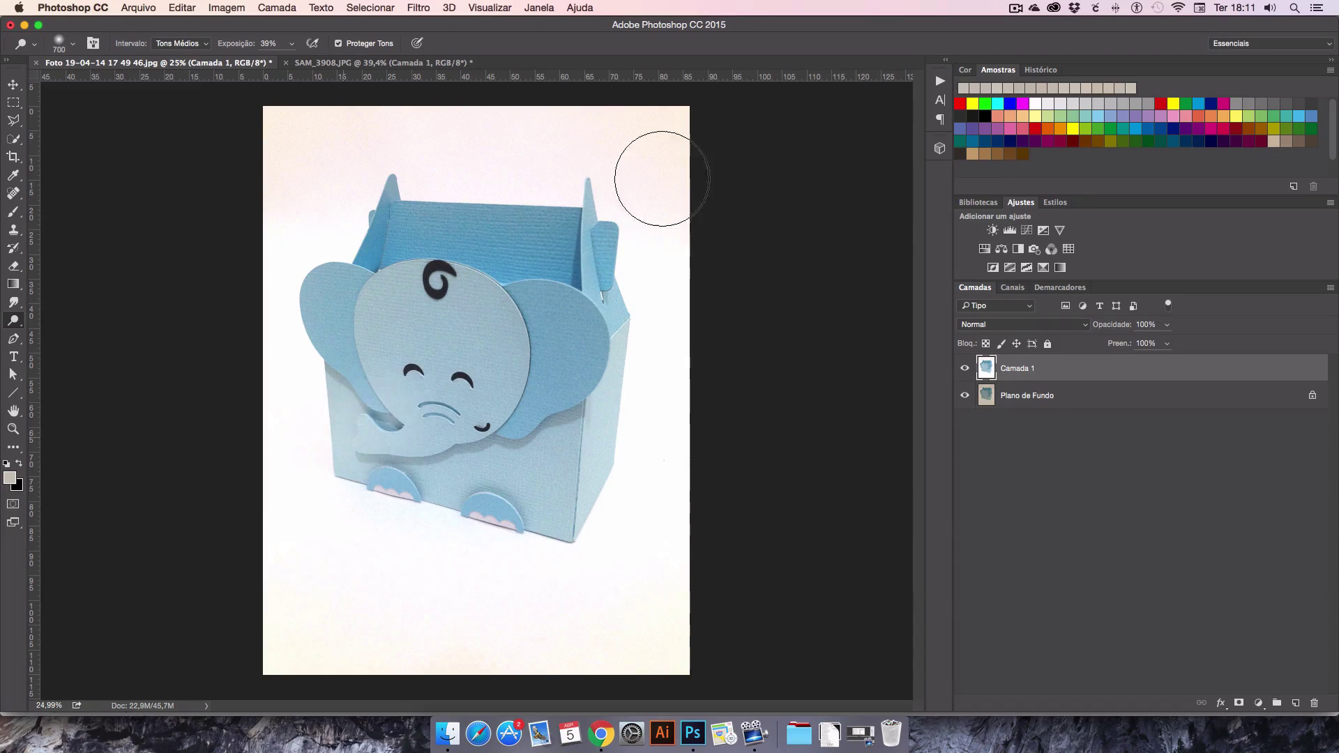
Step: Whiten the yellowish background of the elephant box photo with the Dodge tool, undoing the strokes that lighten the box itself
{"action": "mouse_move", "coordinate": [662, 179]}
{"action": "left_mouse_down"}
{"action": "mouse_move", "coordinate": [460, 236]}
{"action": "mouse_move", "coordinate": [726, 306]}
{"action": "mouse_move", "coordinate": [308, 446]}
{"action": "mouse_move", "coordinate": [706, 513]}
{"action": "left_mouse_up"}
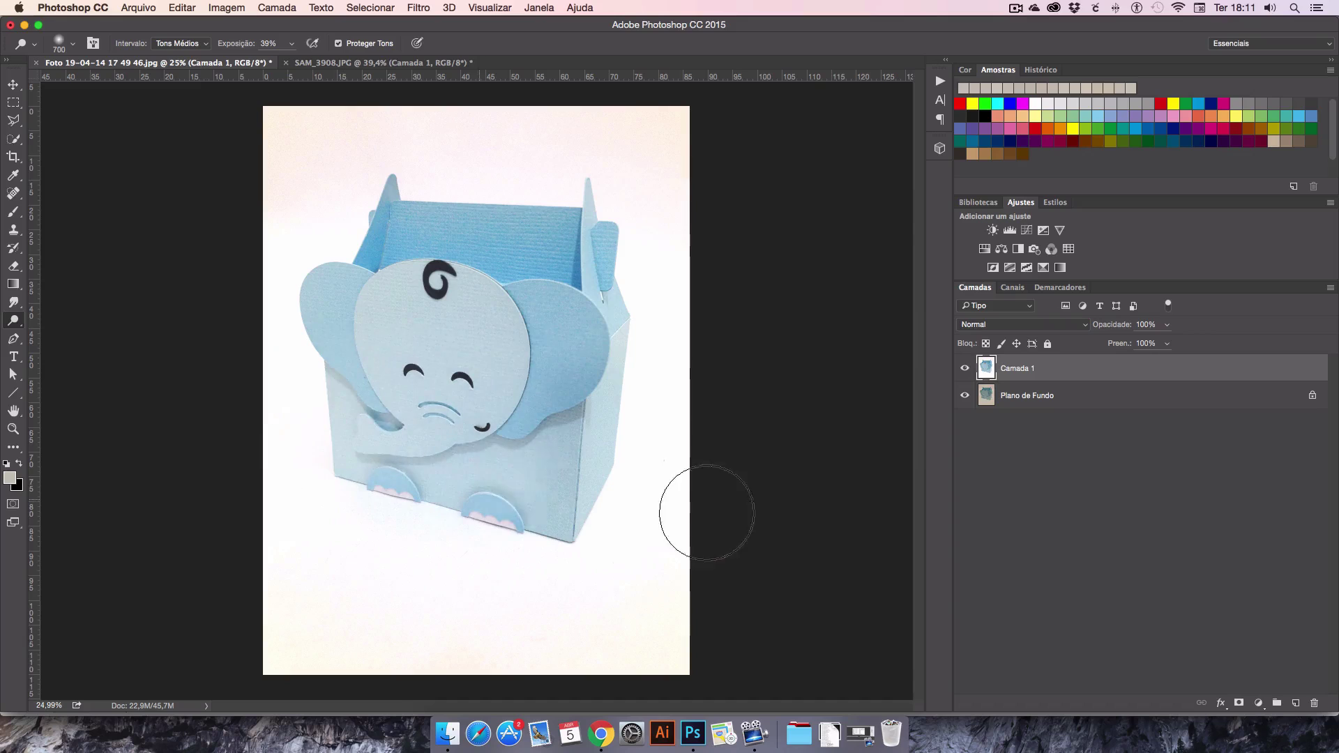
{"action": "key", "text": "super+z"}
{"action": "key", "text": "super+z"}
{"action": "key", "text": "super+z"}
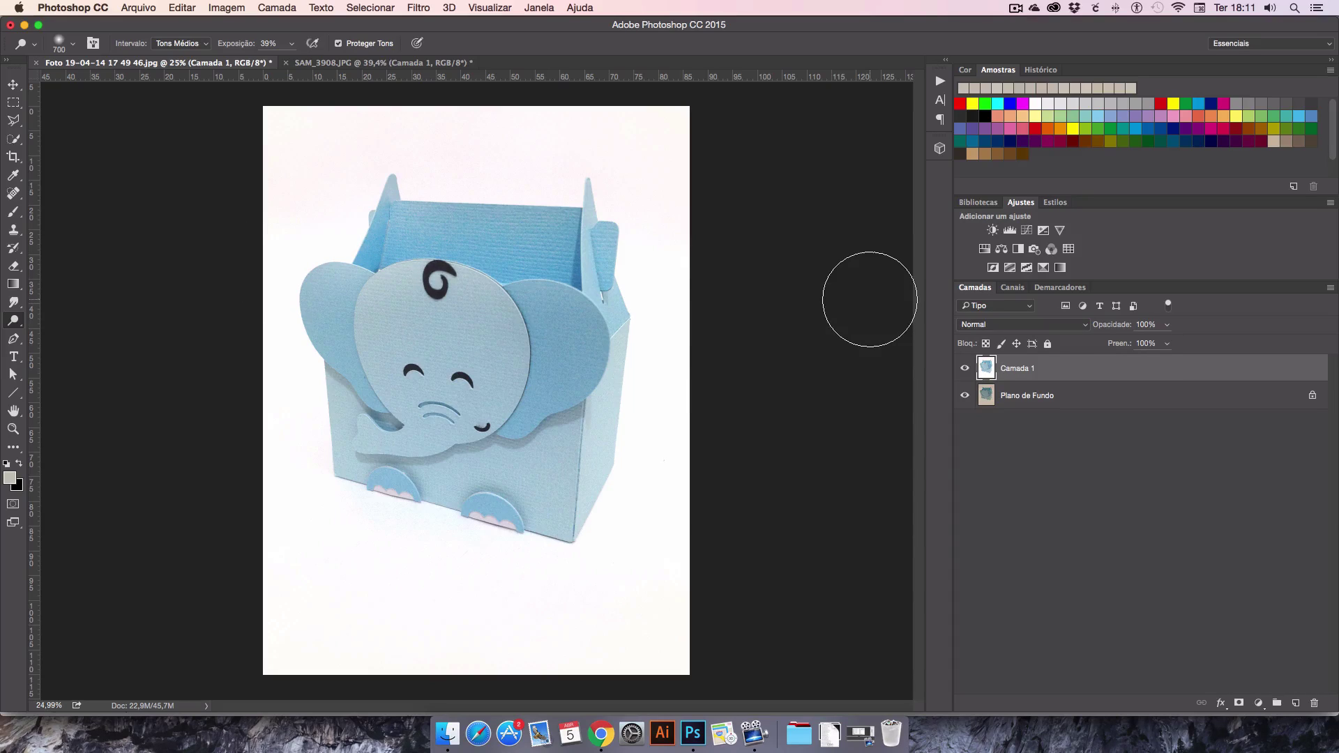
{"action": "key", "text": "super+z"}
{"action": "key", "text": "super+z"}
Step: In SAM_3908.JPG, reduce the Dodge brush to size 500 and lighten the grey shadows around the chocolate box
{"action": "left_click", "coordinate": [341, 62]}
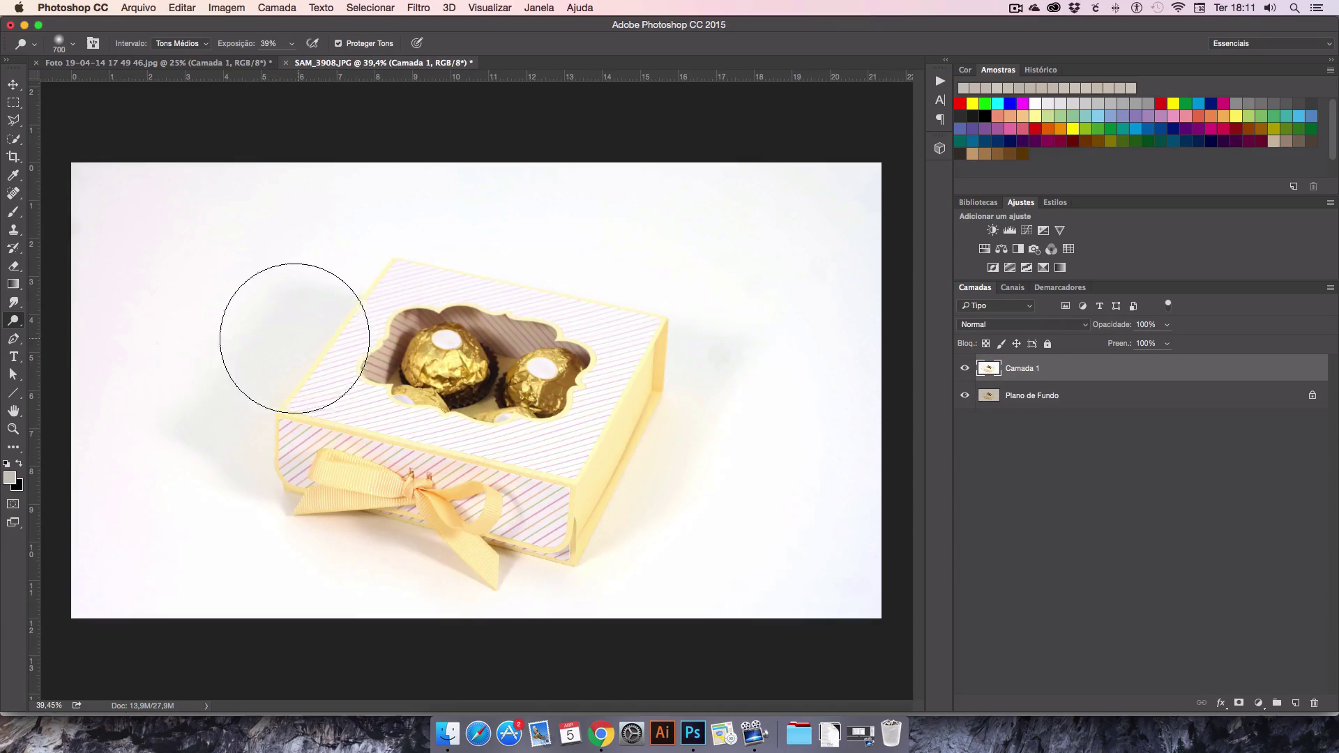
{"action": "key", "text": "bracketleft"}
{"action": "key", "text": "bracketleft"}
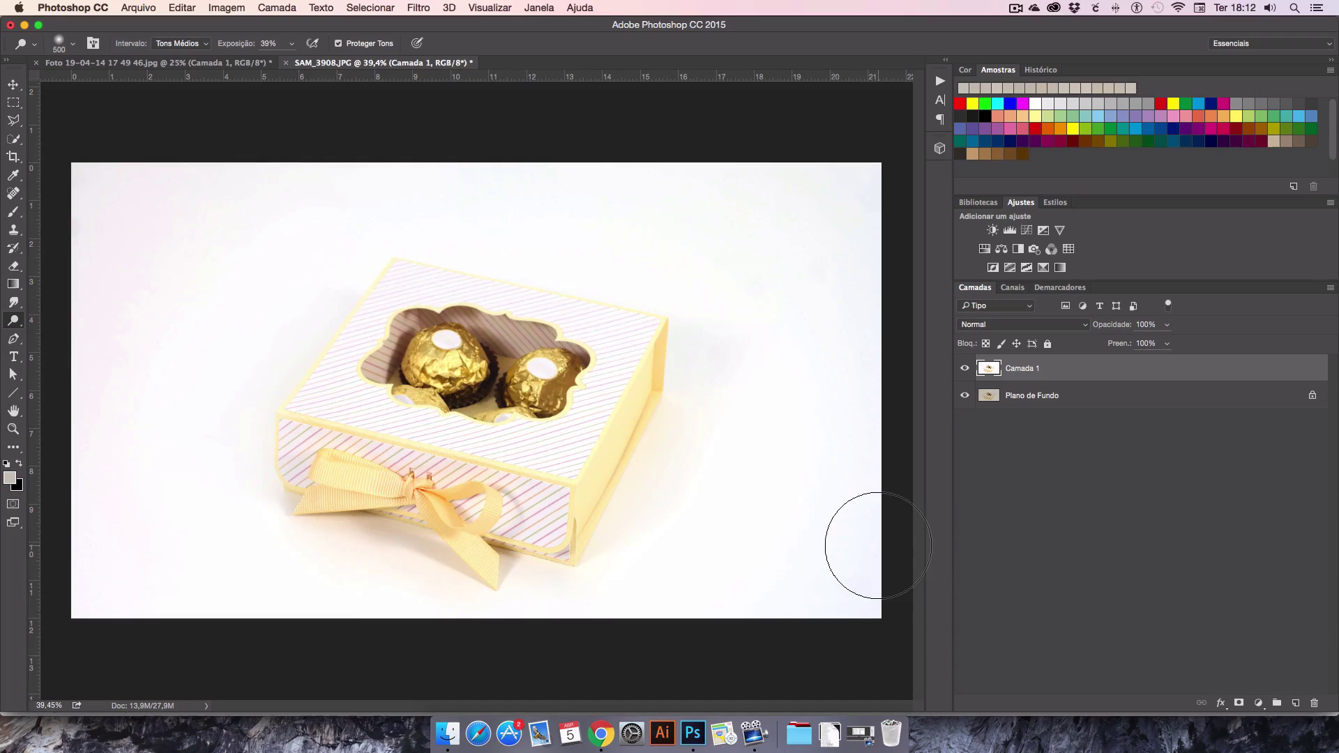
Step: Crop the elephant box photo to remove the empty background strips above and below the box
{"action": "left_click", "coordinate": [174, 63]}
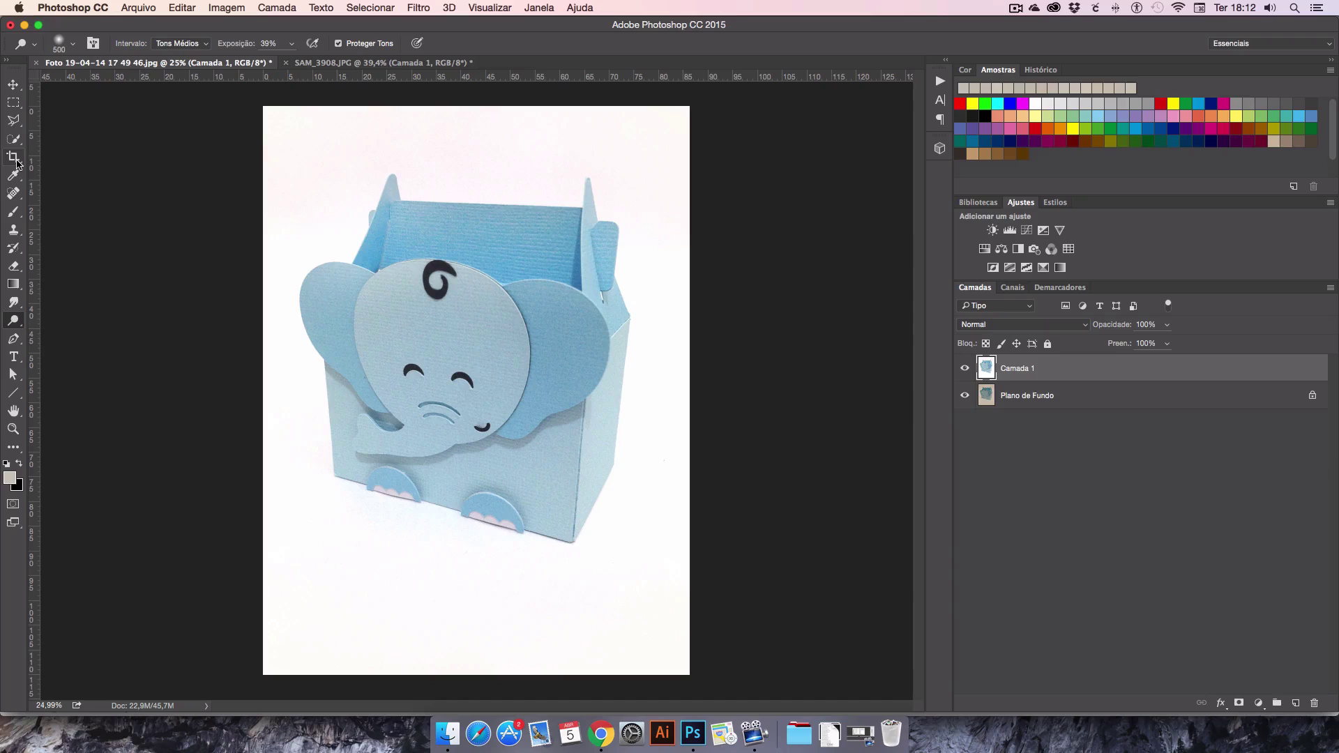
{"action": "left_click_drag", "start_coordinate": [19, 164], "coordinate": [50, 160]}
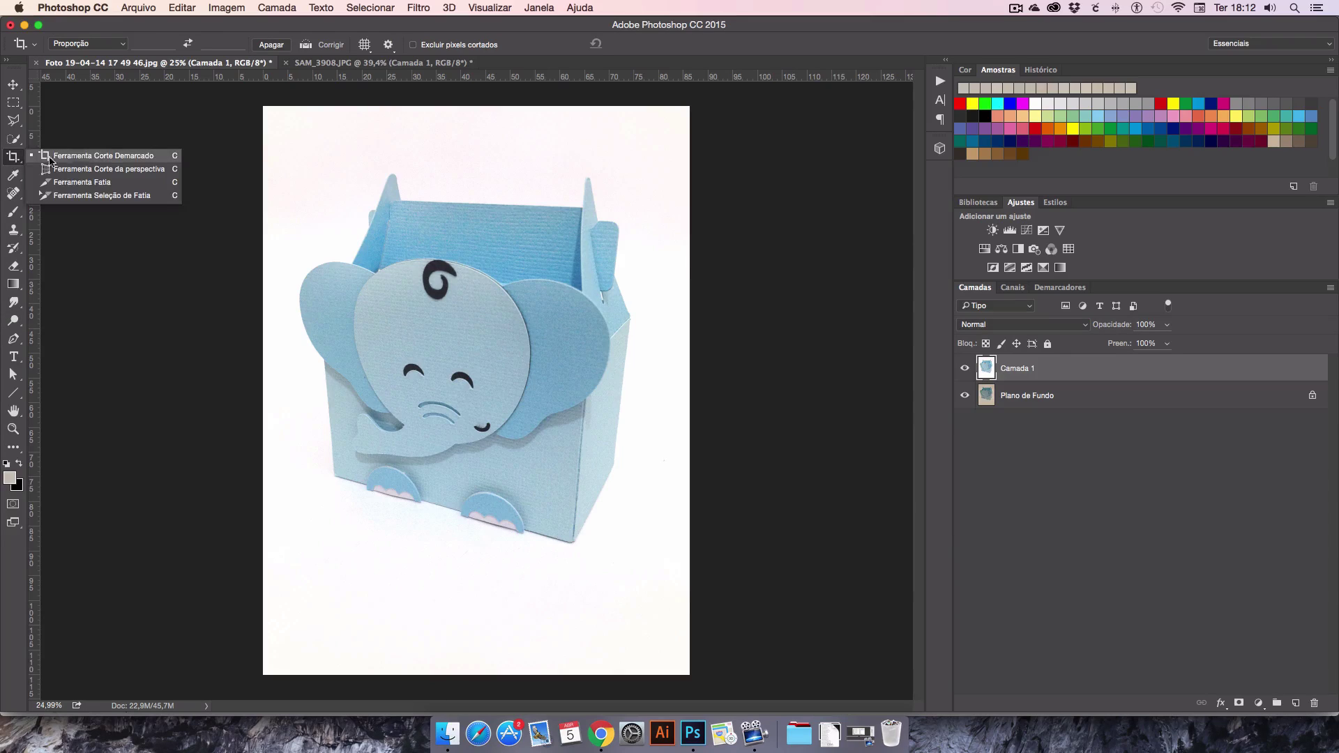
{"action": "left_click", "coordinate": [116, 160]}
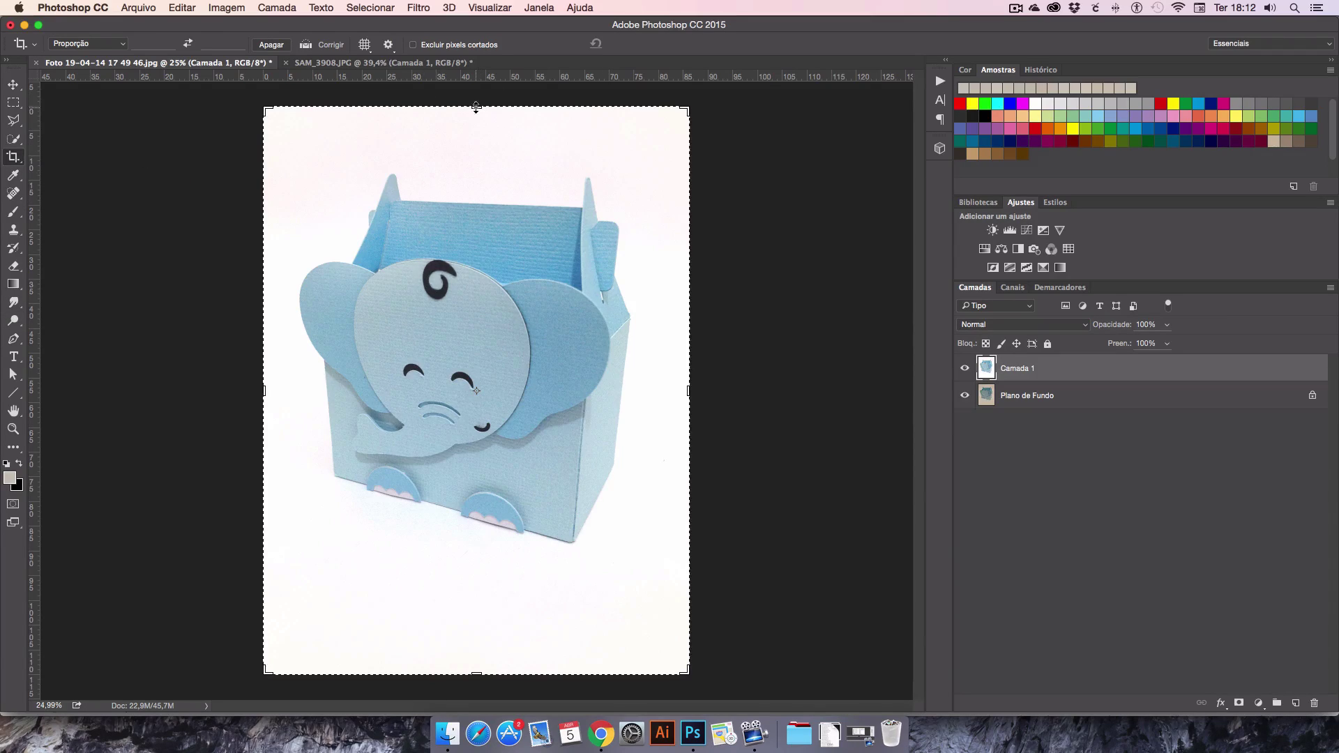
{"action": "left_click_drag", "start_coordinate": [477, 107], "coordinate": [478, 133]}
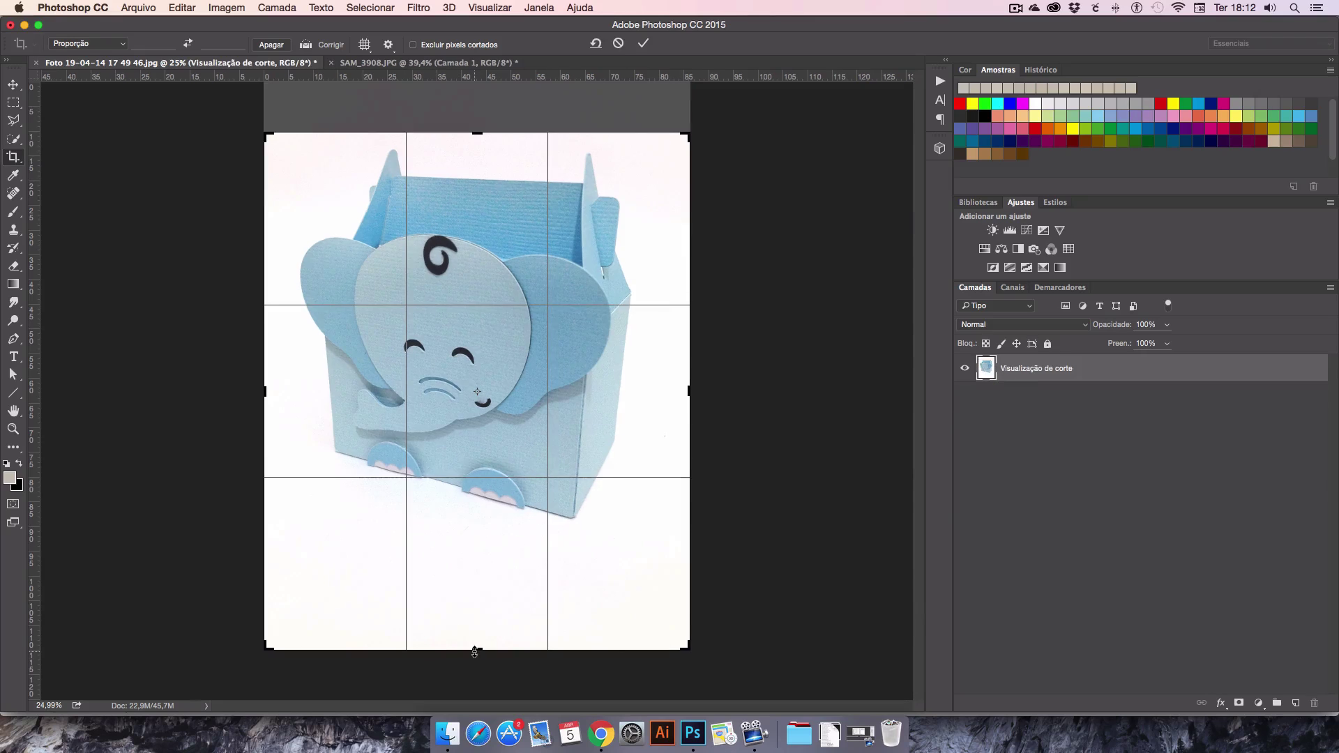
{"action": "left_click_drag", "start_coordinate": [475, 652], "coordinate": [479, 588]}
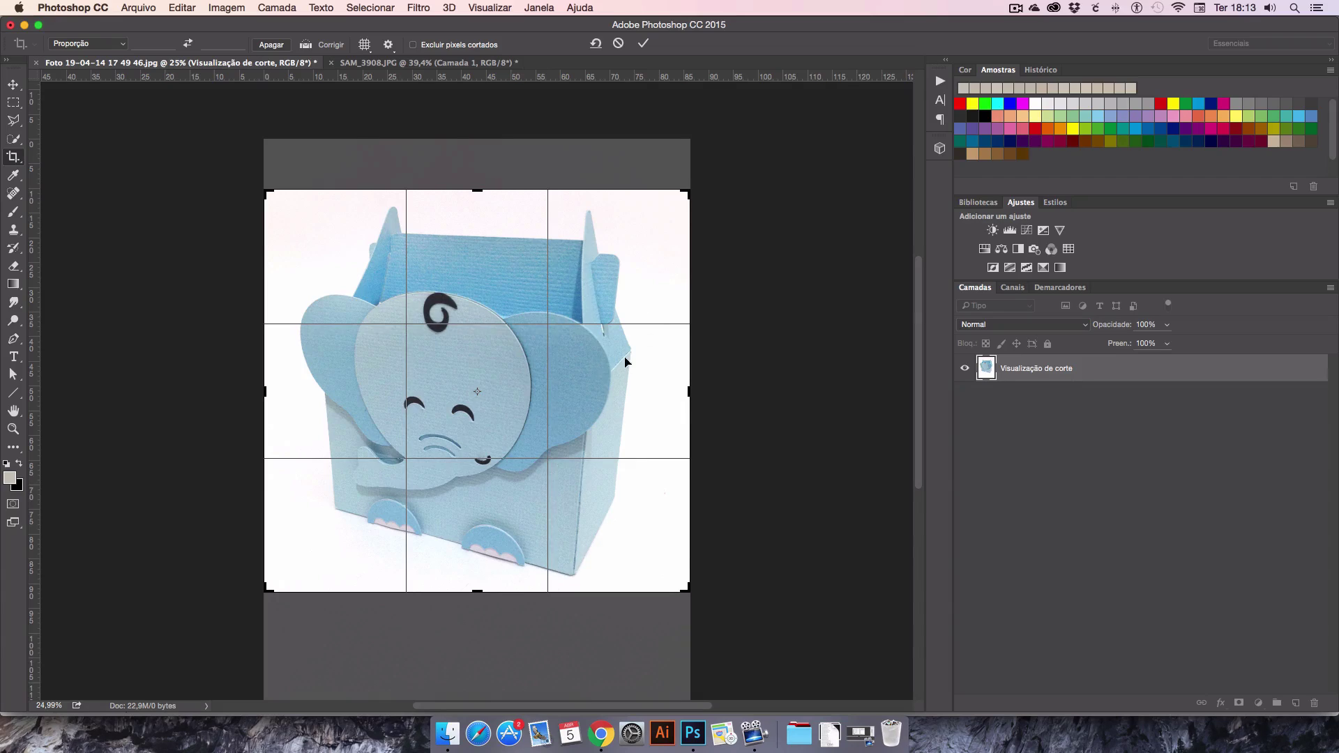
{"action": "left_click_drag", "start_coordinate": [478, 191], "coordinate": [478, 187]}
{"action": "key", "text": "Return"}
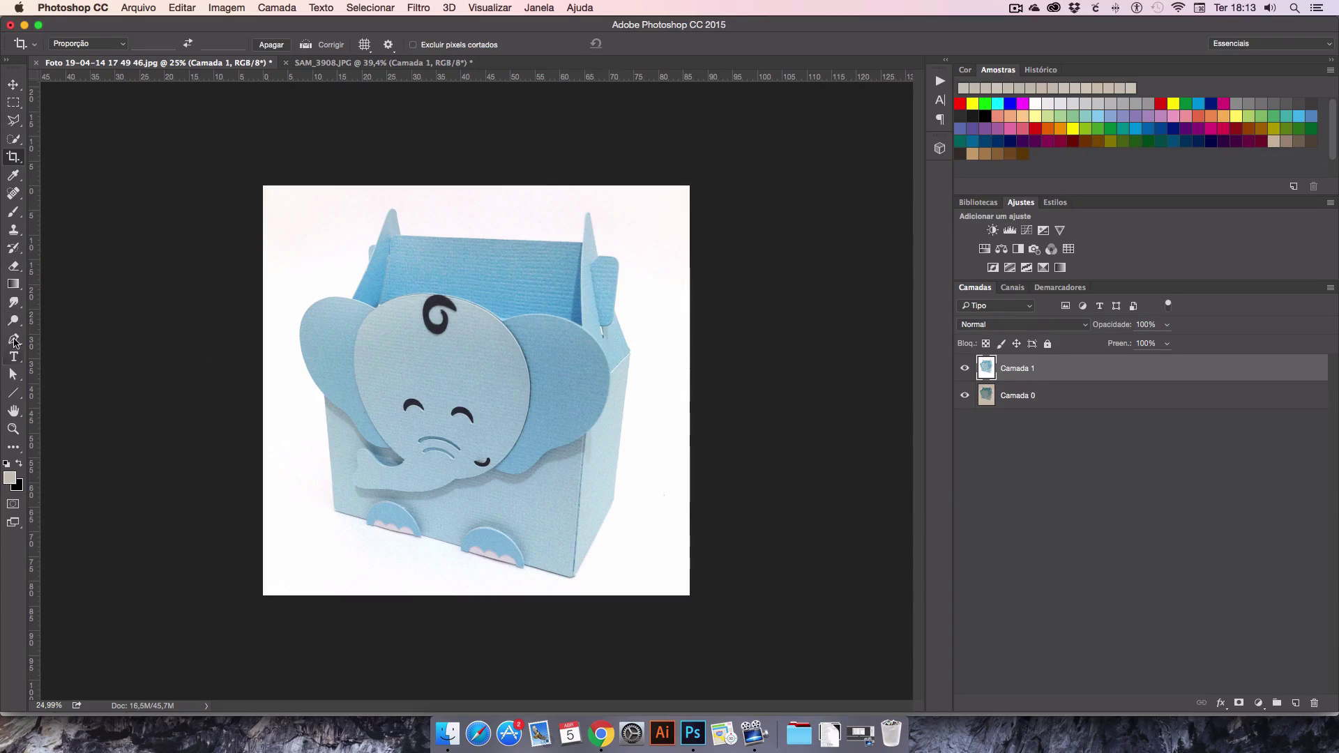
Step: With the Spot Healing Brush, remove the background speck beside the elephant box and, at size 20, the dark spot on the elephant's ear
{"action": "left_click", "coordinate": [14, 193]}
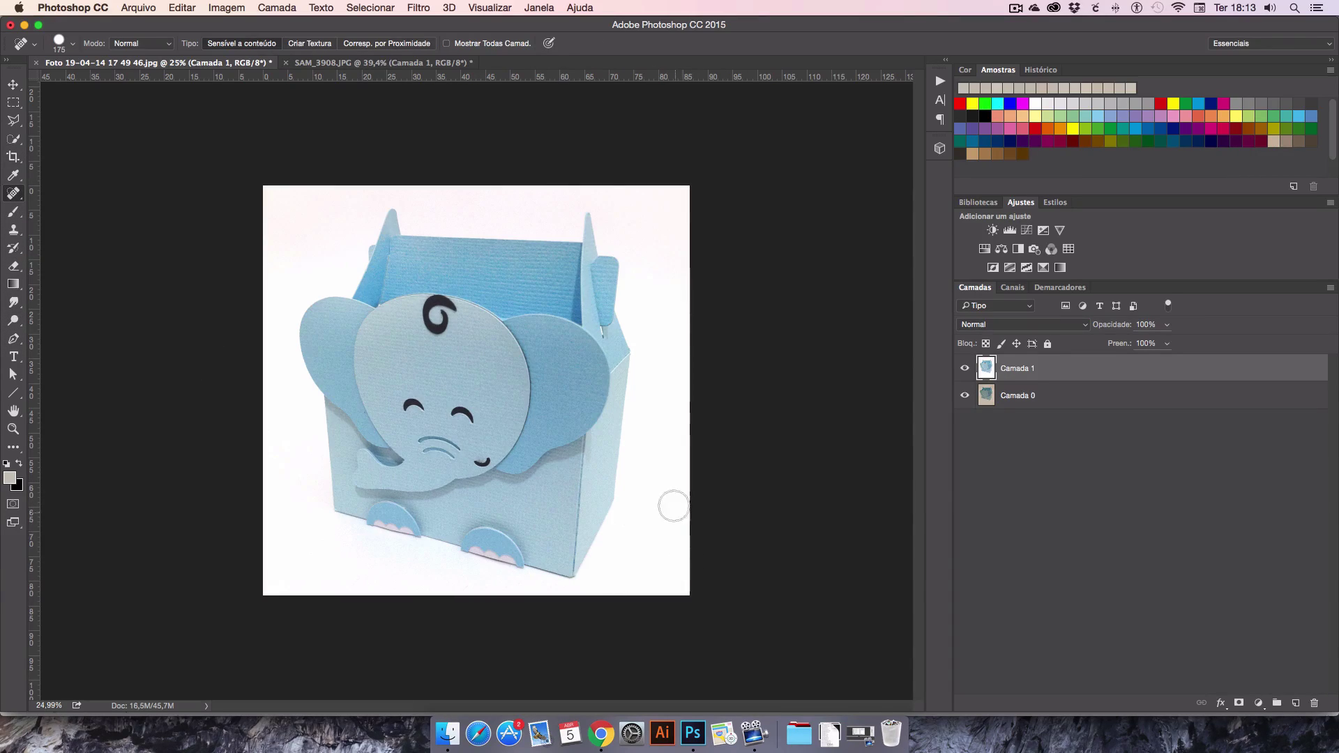
{"action": "left_click_drag", "start_coordinate": [674, 507], "coordinate": [666, 498]}
{"action": "key", "text": "super+space"}
{"action": "mouse_move", "coordinate": [381, 419]}
{"action": "left_mouse_down"}
{"action": "mouse_move", "coordinate": [427, 365]}
{"action": "mouse_move", "coordinate": [483, 341]}
{"action": "left_mouse_up"}
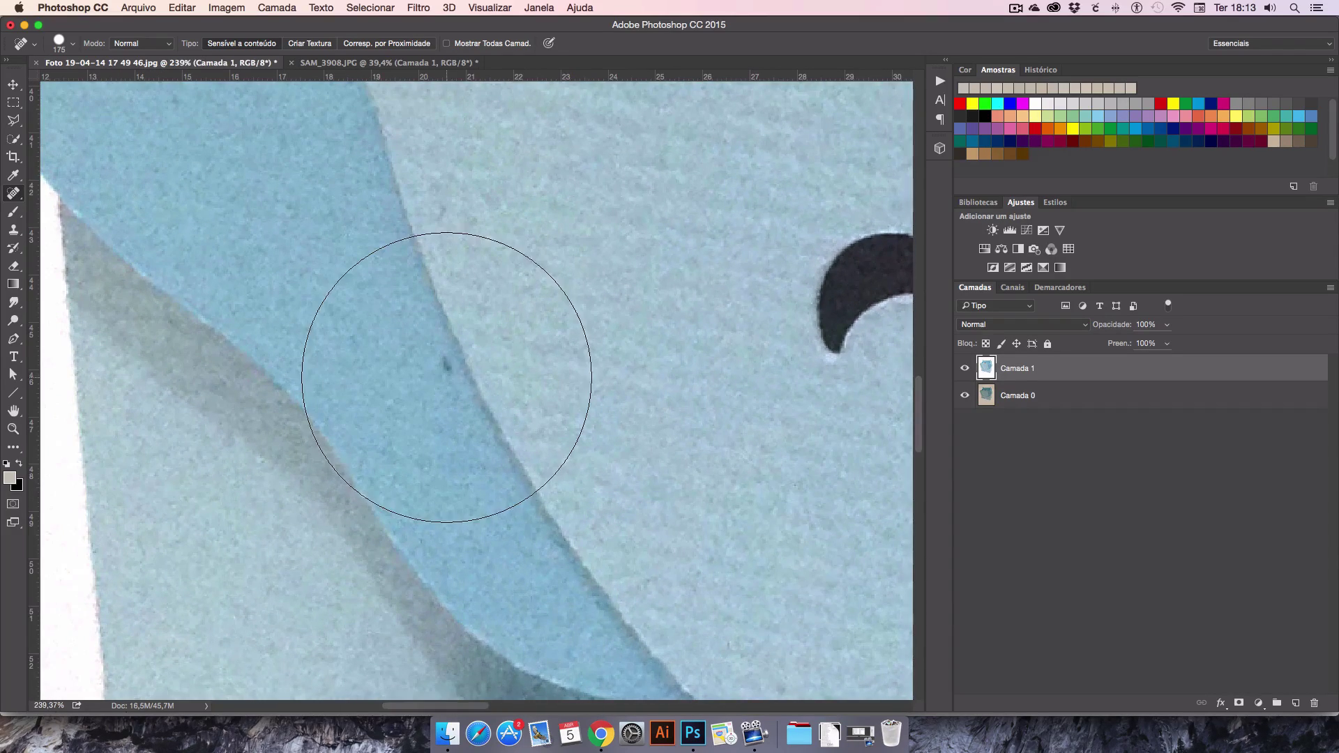
{"action": "key", "text": "bracketleft"}
{"action": "key", "text": "bracketleft"}
{"action": "key", "text": "bracketleft"}
{"action": "key", "text": "bracketleft"}
{"action": "key", "text": "bracketleft"}
{"action": "key", "text": "bracketleft"}
{"action": "key", "text": "bracketleft"}
{"action": "key", "text": "bracketleft"}
{"action": "key", "text": "bracketleft"}
{"action": "key", "text": "bracketleft"}
{"action": "key", "text": "bracketleft"}
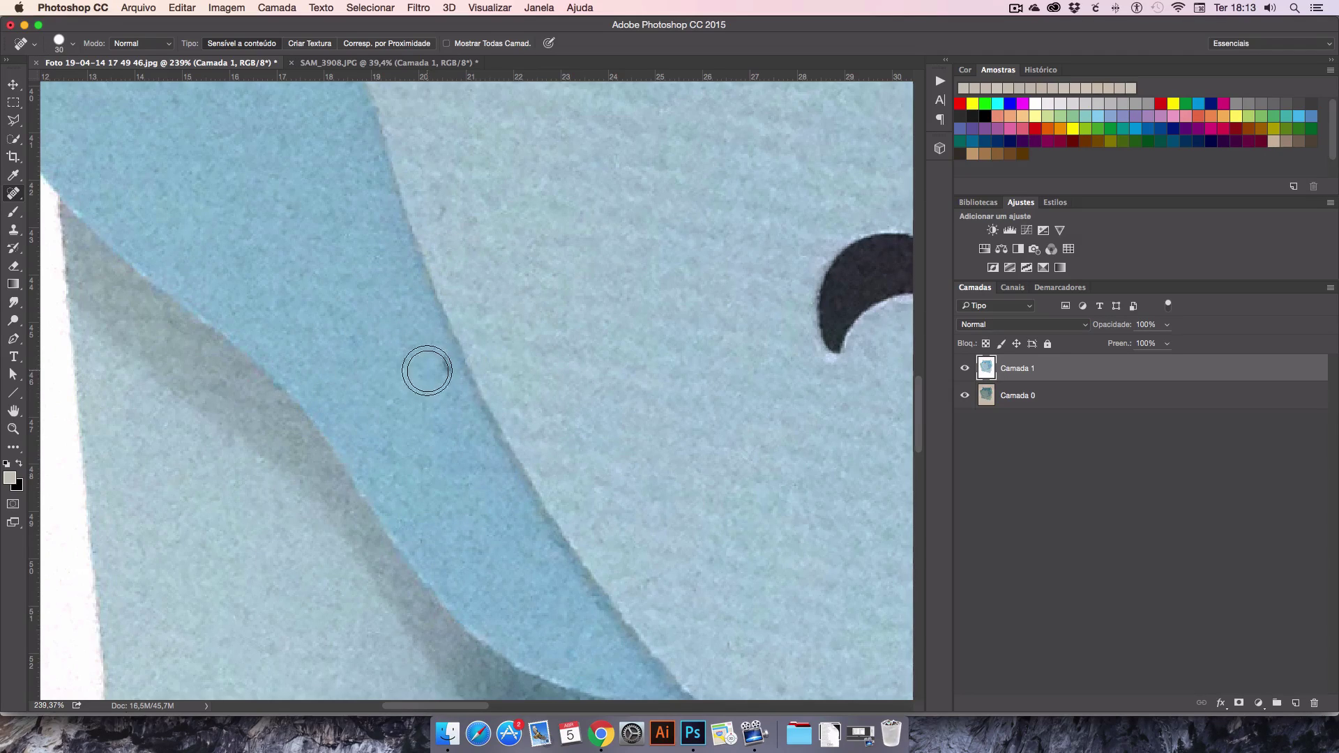
{"action": "left_click", "coordinate": [440, 364]}
{"action": "key", "text": "super+minus"}
{"action": "key", "text": "super+minus"}
{"action": "key", "text": "super+minus"}
{"action": "key", "text": "super+minus"}
{"action": "key", "text": "super+minus"}
{"action": "key", "text": "super+minus"}
{"action": "key", "text": "super+minus"}
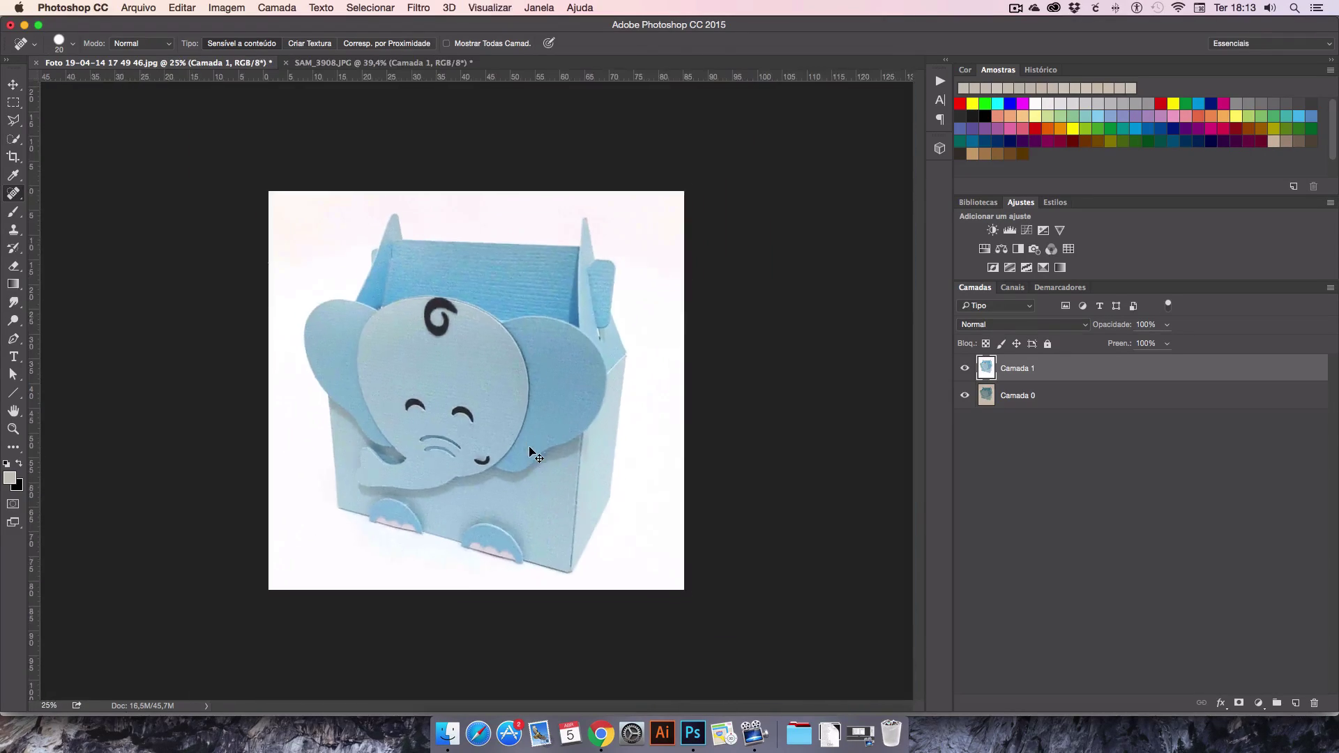
{"action": "key", "text": "super+minus"}
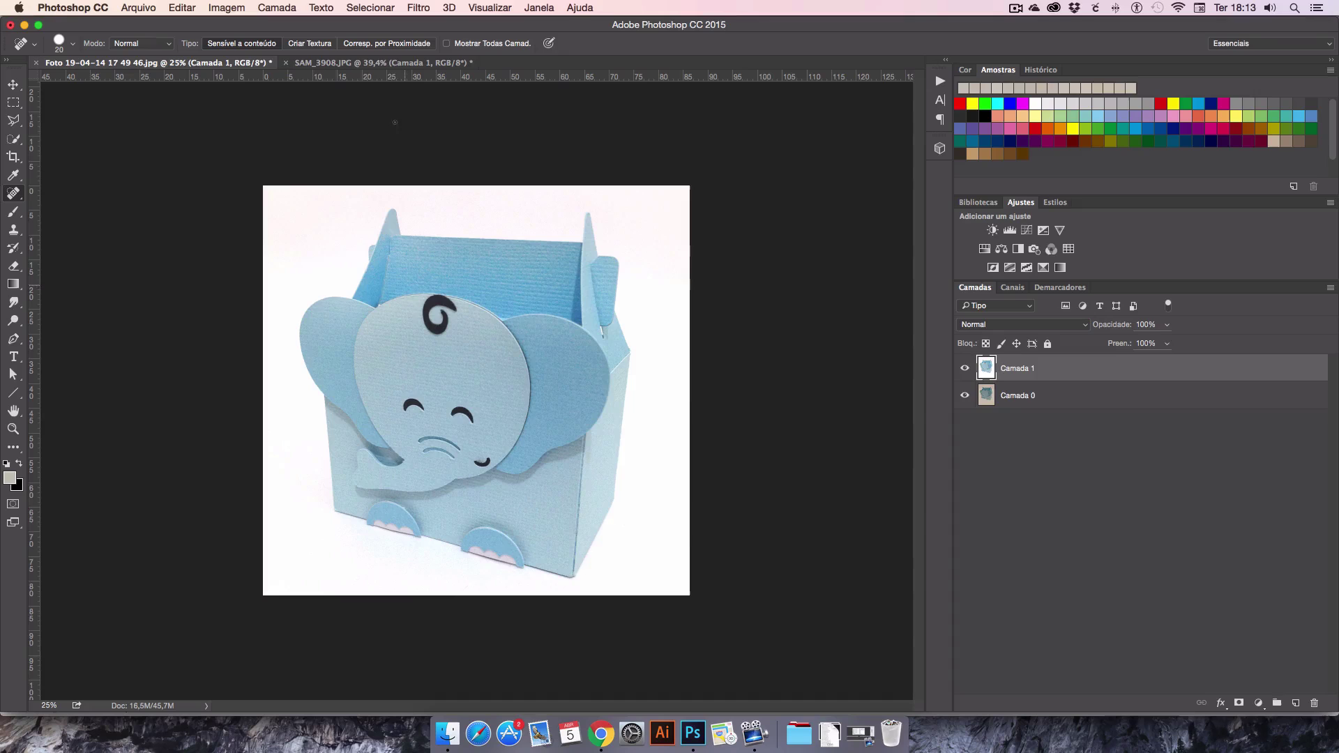
Step: Crop SAM_3908.JPG closer around the chocolate box by trimming both sides and the top and bottom edges
{"action": "left_click", "coordinate": [341, 63]}
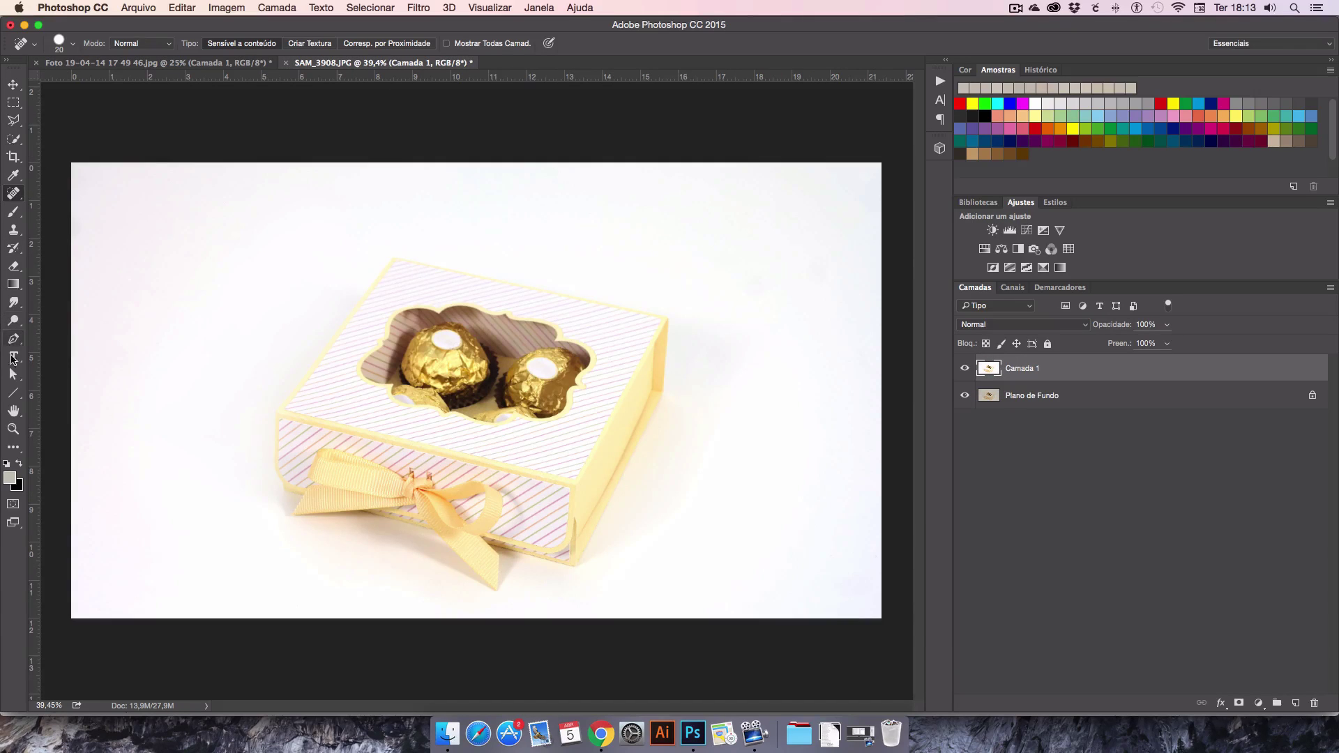
{"action": "left_click", "coordinate": [12, 157]}
{"action": "left_click_drag", "start_coordinate": [72, 388], "coordinate": [145, 381]}
{"action": "left_click_drag", "start_coordinate": [807, 389], "coordinate": [727, 395]}
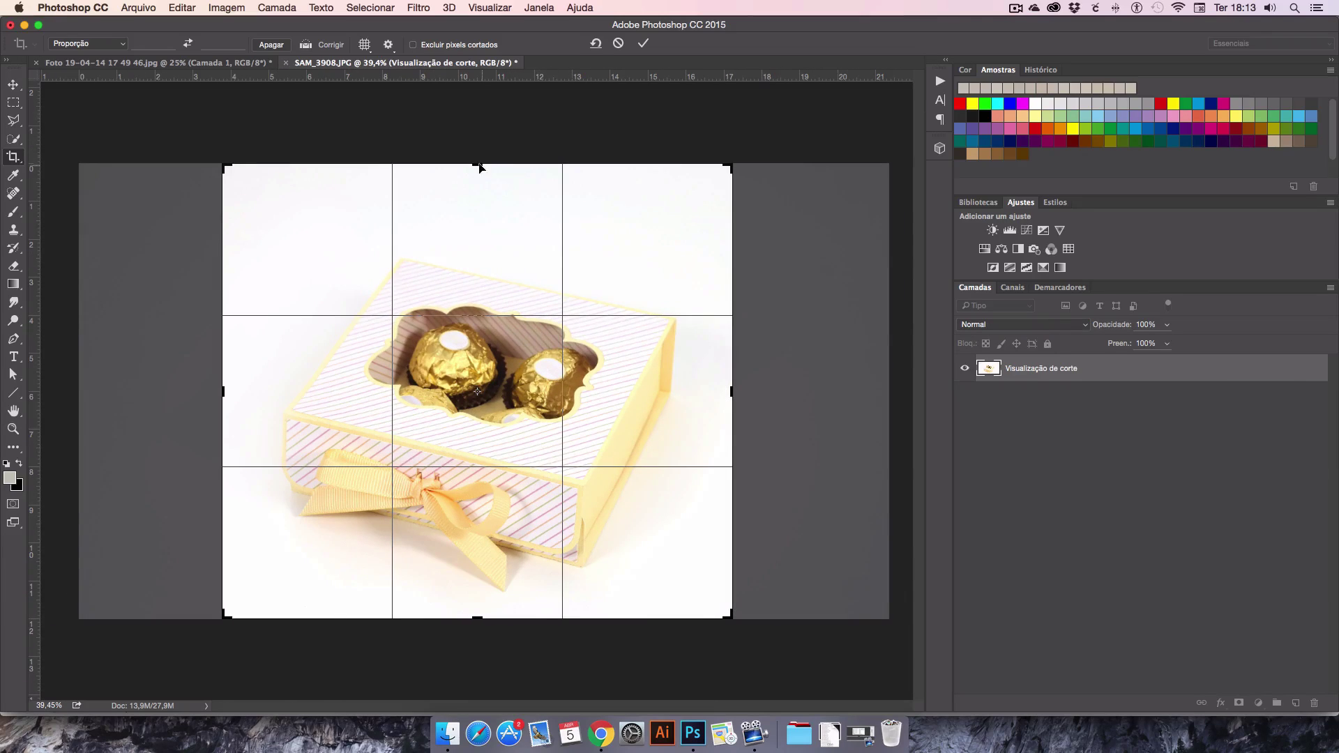
{"action": "left_click_drag", "start_coordinate": [480, 168], "coordinate": [482, 193]}
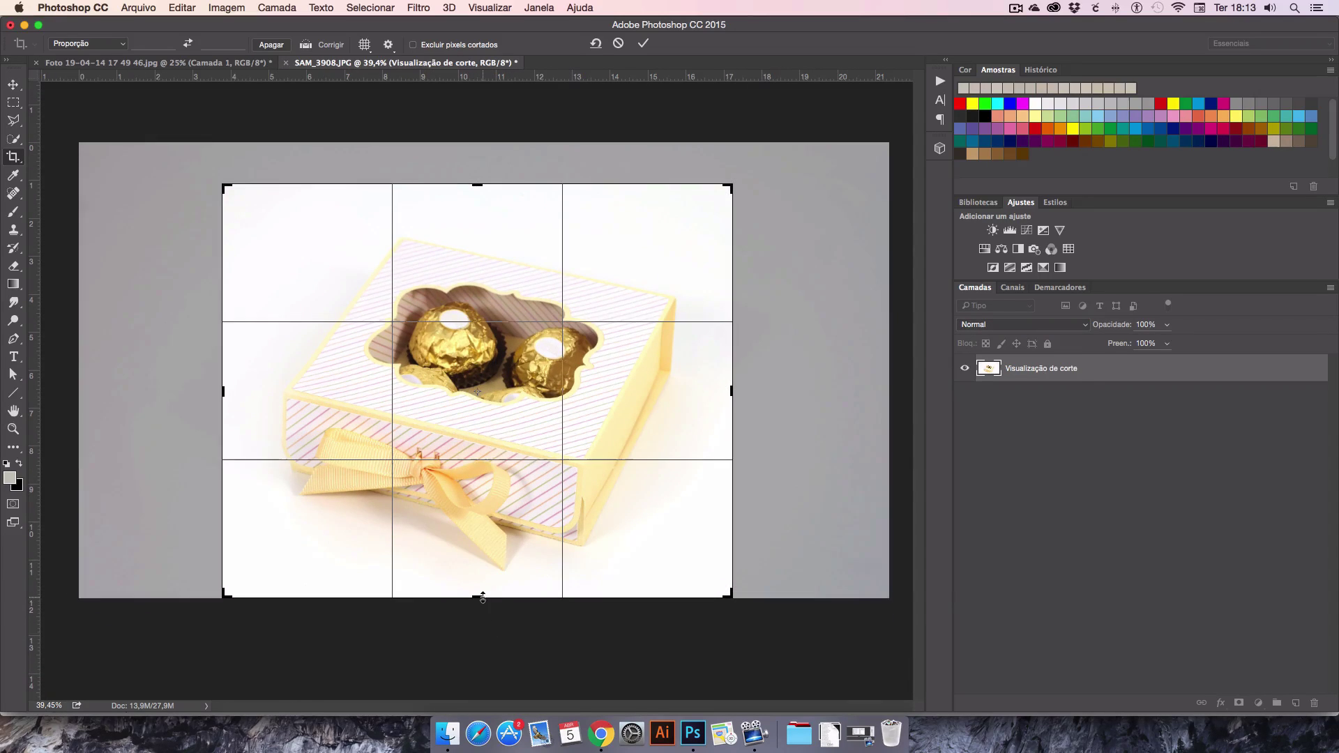
{"action": "left_click_drag", "start_coordinate": [483, 597], "coordinate": [479, 594]}
{"action": "key", "text": "Return"}
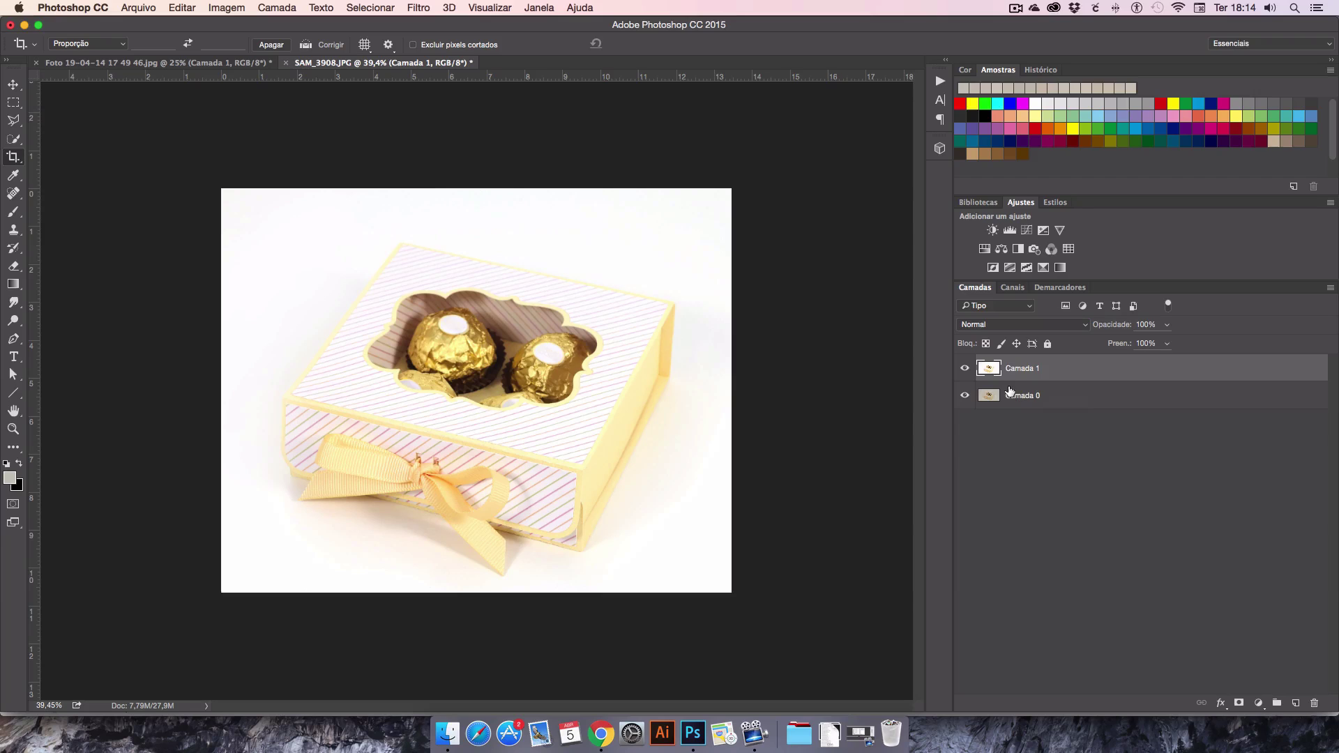
Step: Open the Save for Web (legacy) export settings for the cropped chocolate box photo
{"action": "left_click", "coordinate": [143, 8]}
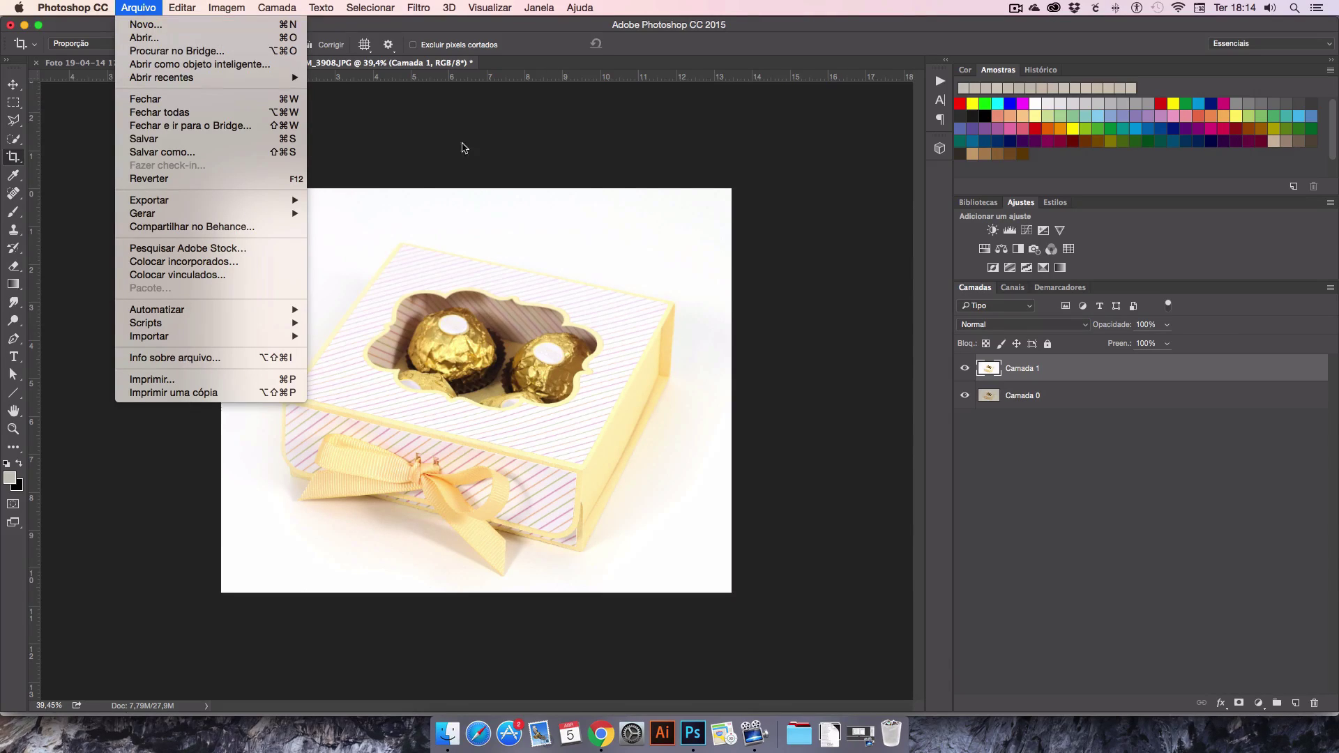
{"action": "left_click", "coordinate": [463, 143]}
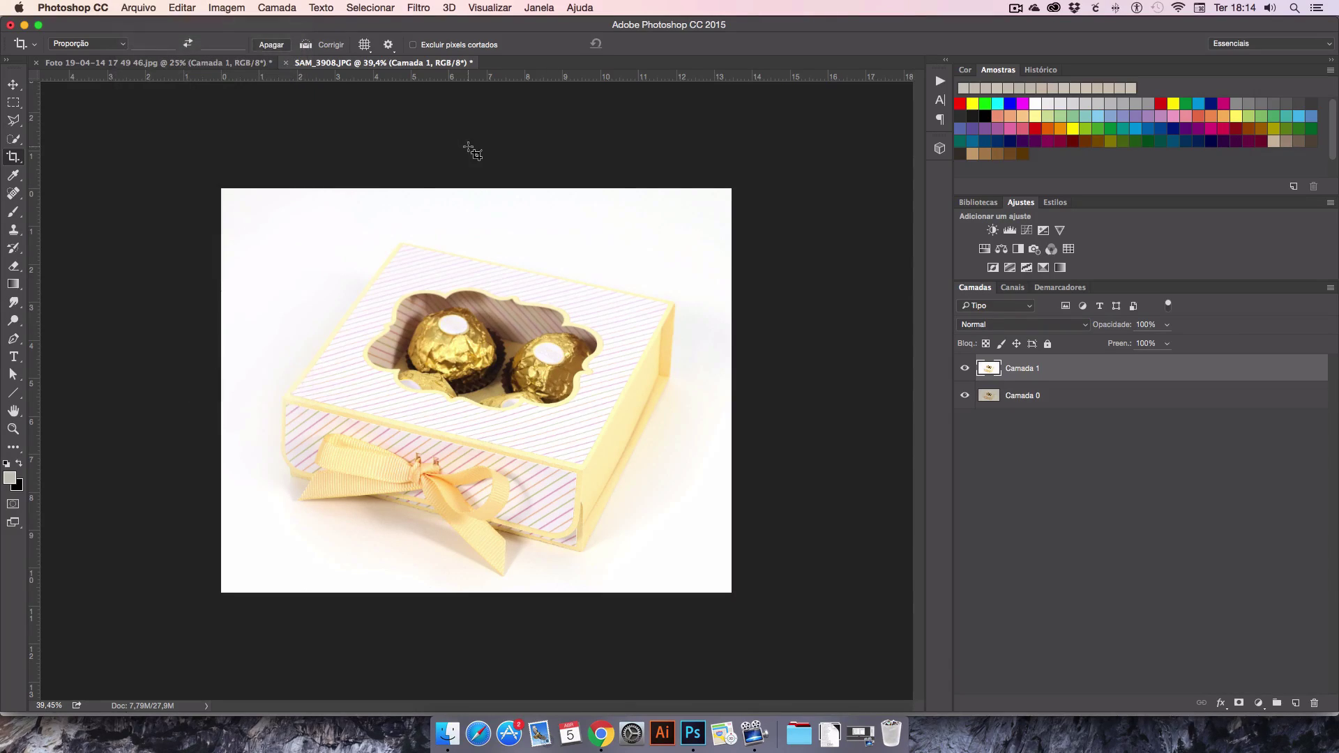
{"action": "left_click", "coordinate": [139, 9]}
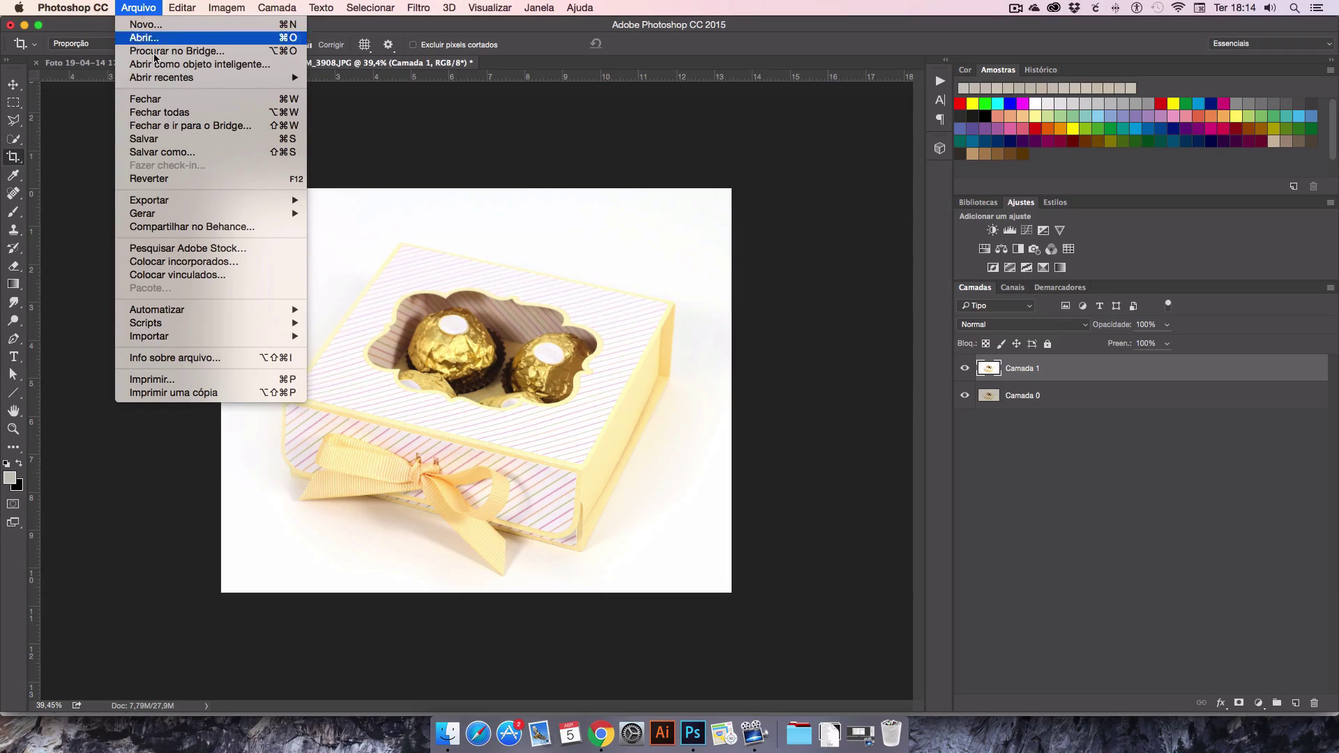
{"action": "mouse_move", "coordinate": [205, 201]}
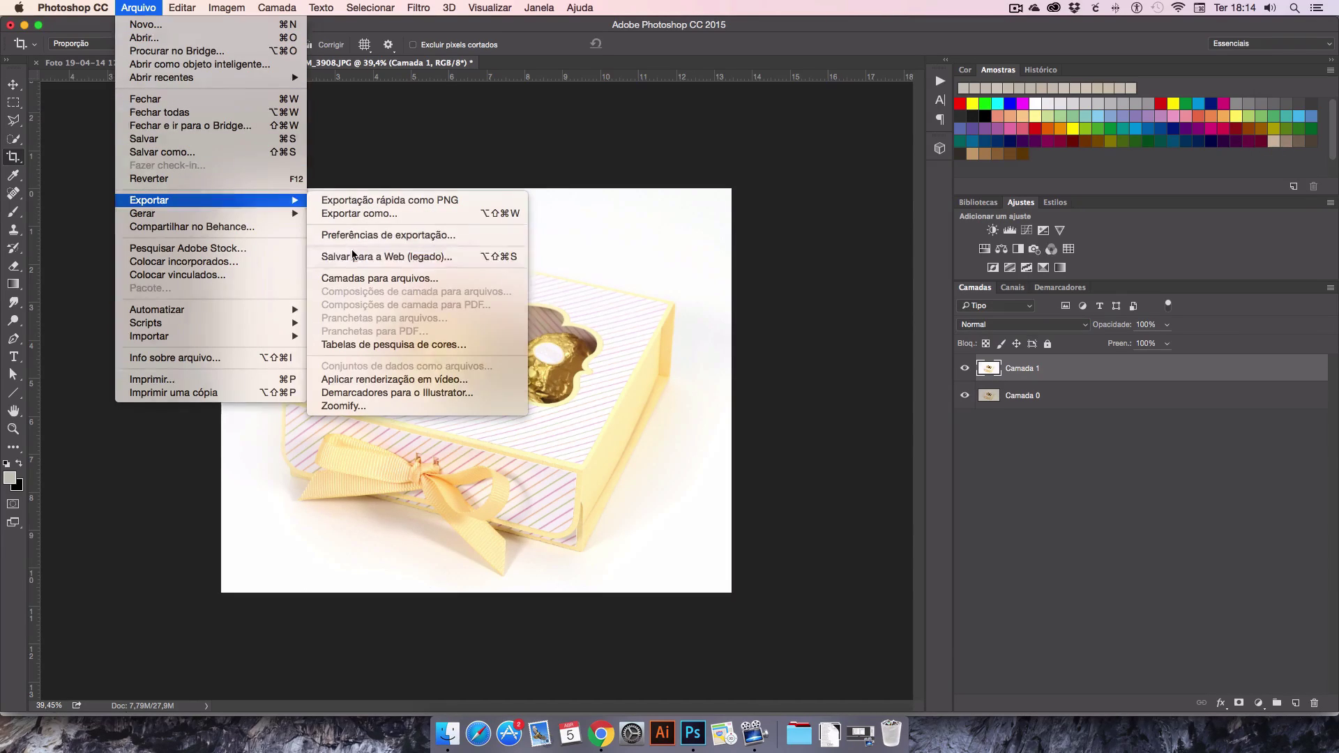
{"action": "left_click", "coordinate": [386, 257]}
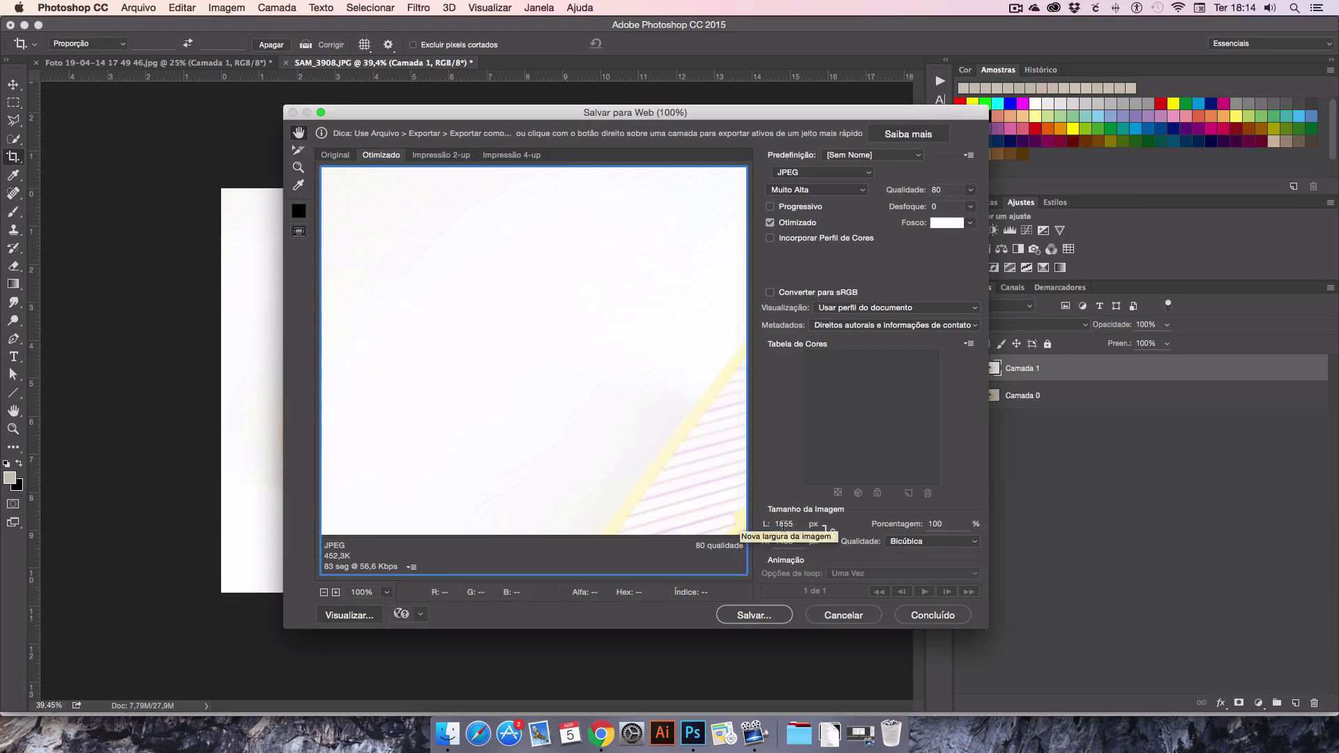
Step: Review the JPEG quality levels from low to maximum, and close the export settings without saving
{"action": "left_click", "coordinate": [812, 189]}
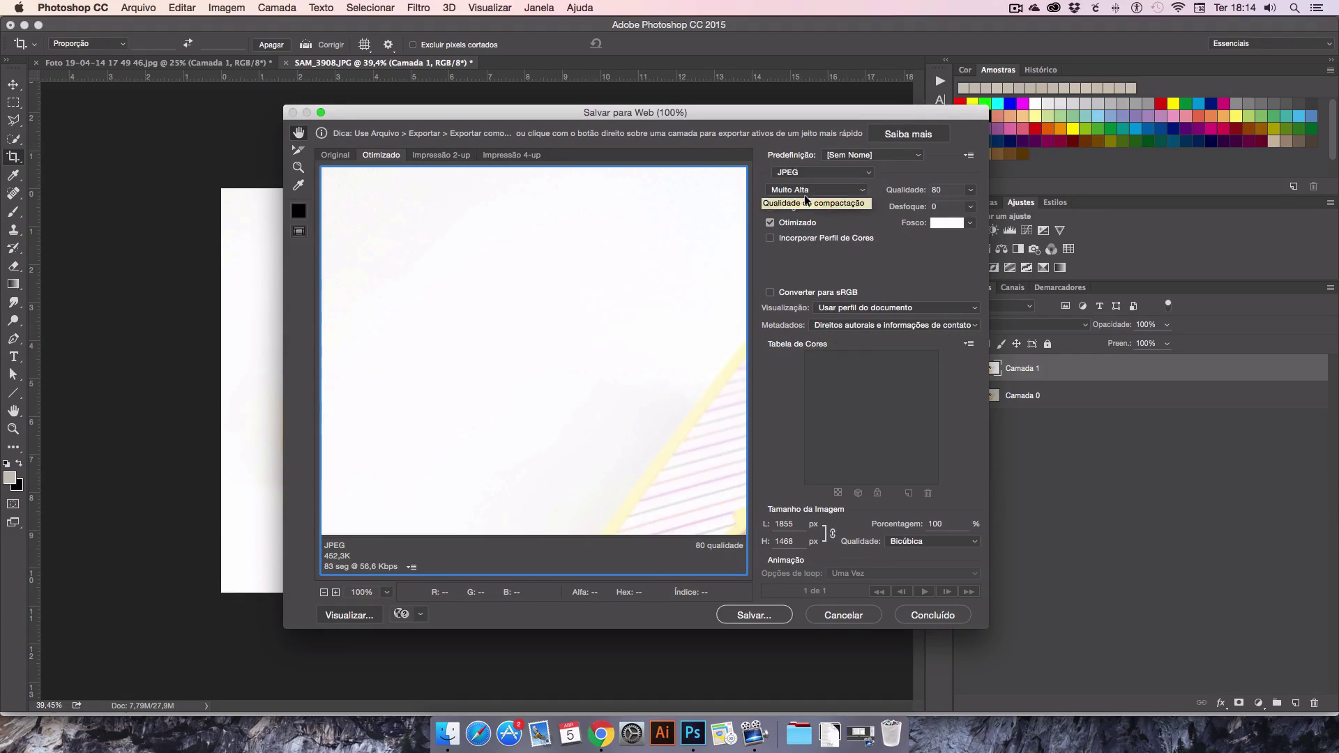
{"action": "left_click", "coordinate": [811, 191]}
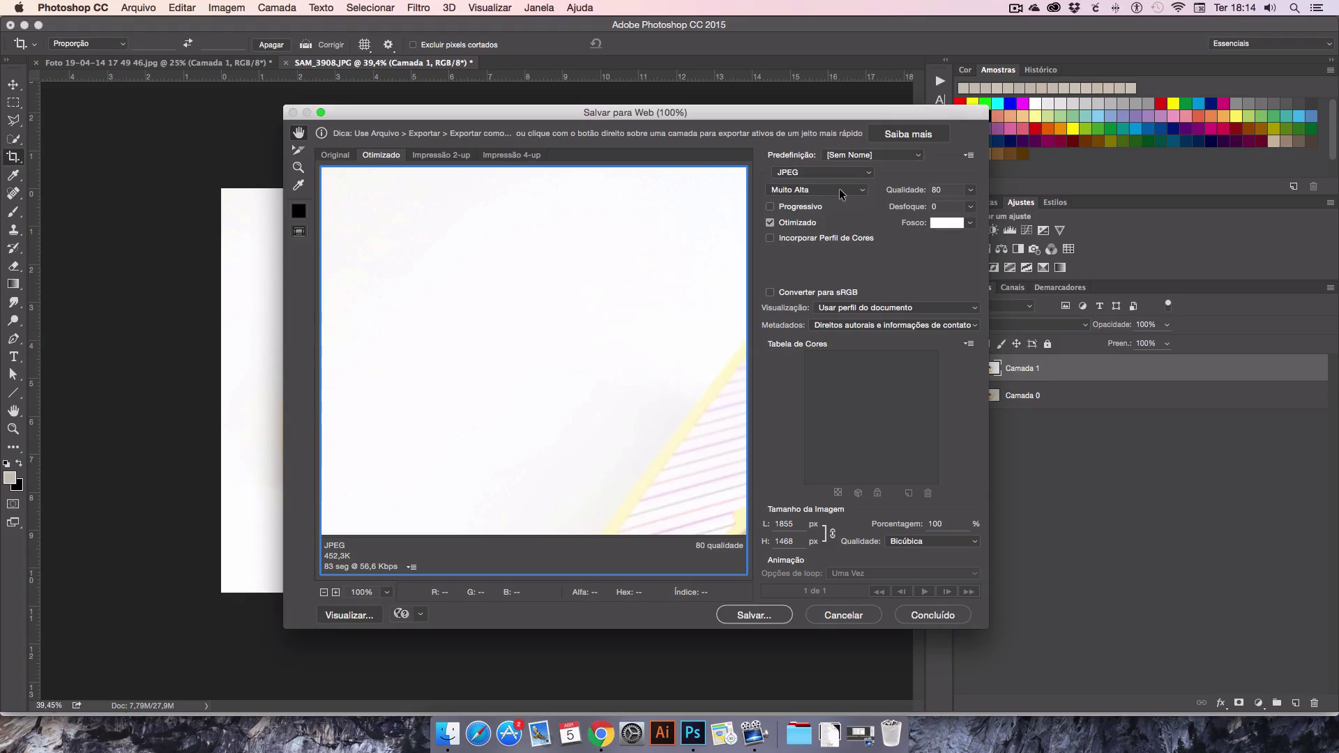
{"action": "left_click", "coordinate": [841, 193]}
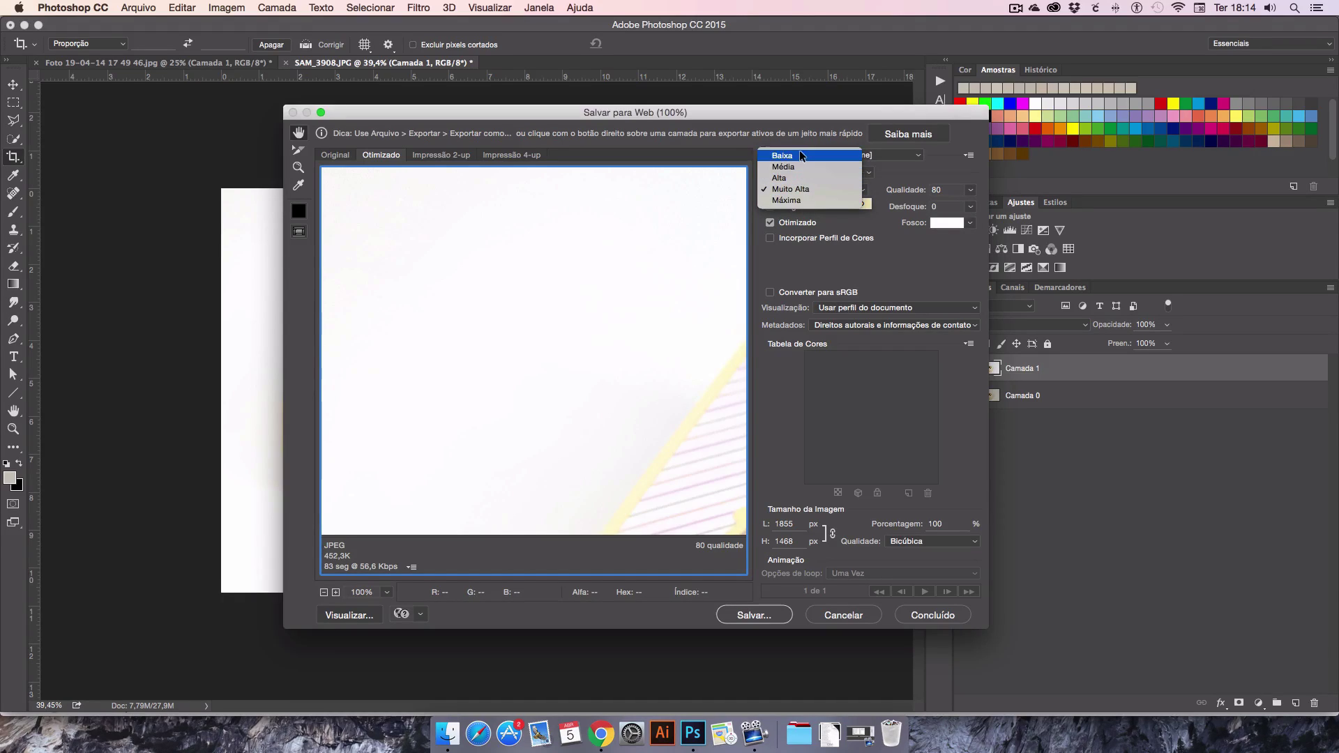
{"action": "left_click", "coordinate": [916, 273]}
{"action": "left_click", "coordinate": [807, 190]}
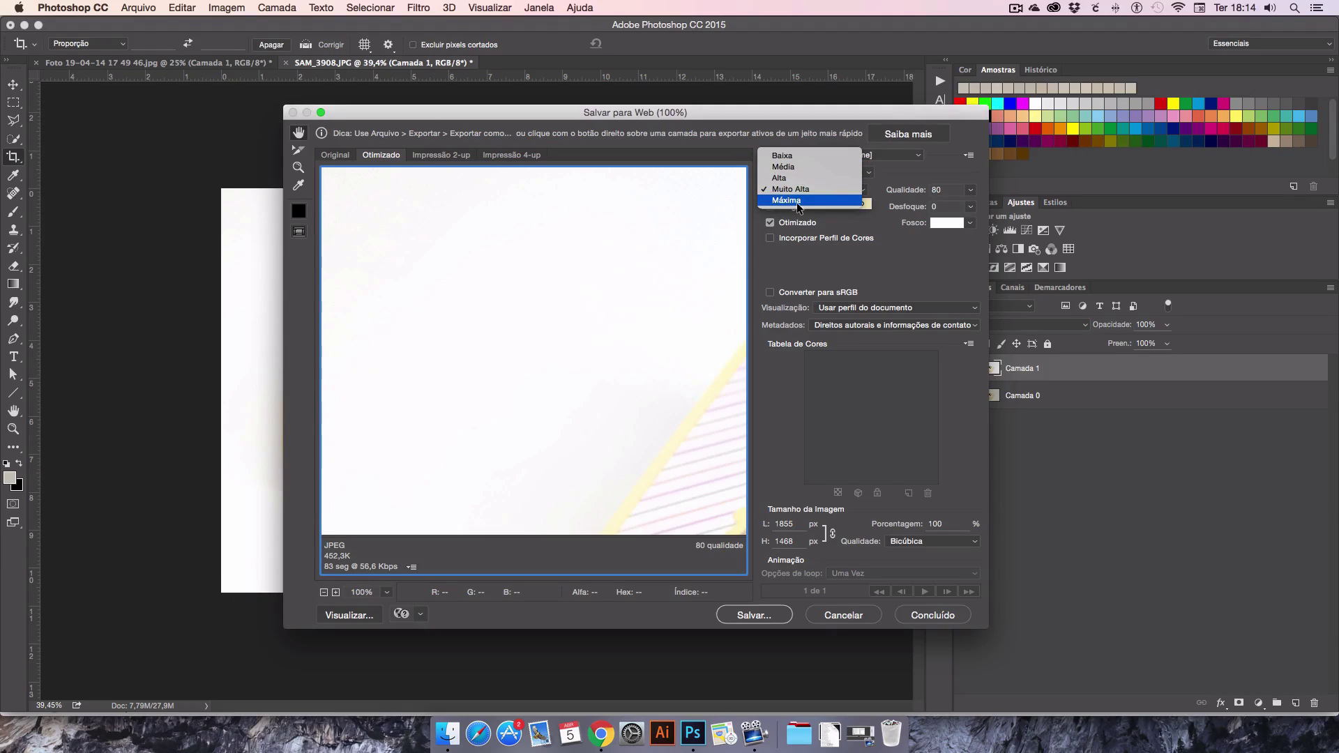
{"action": "left_click", "coordinate": [911, 282]}
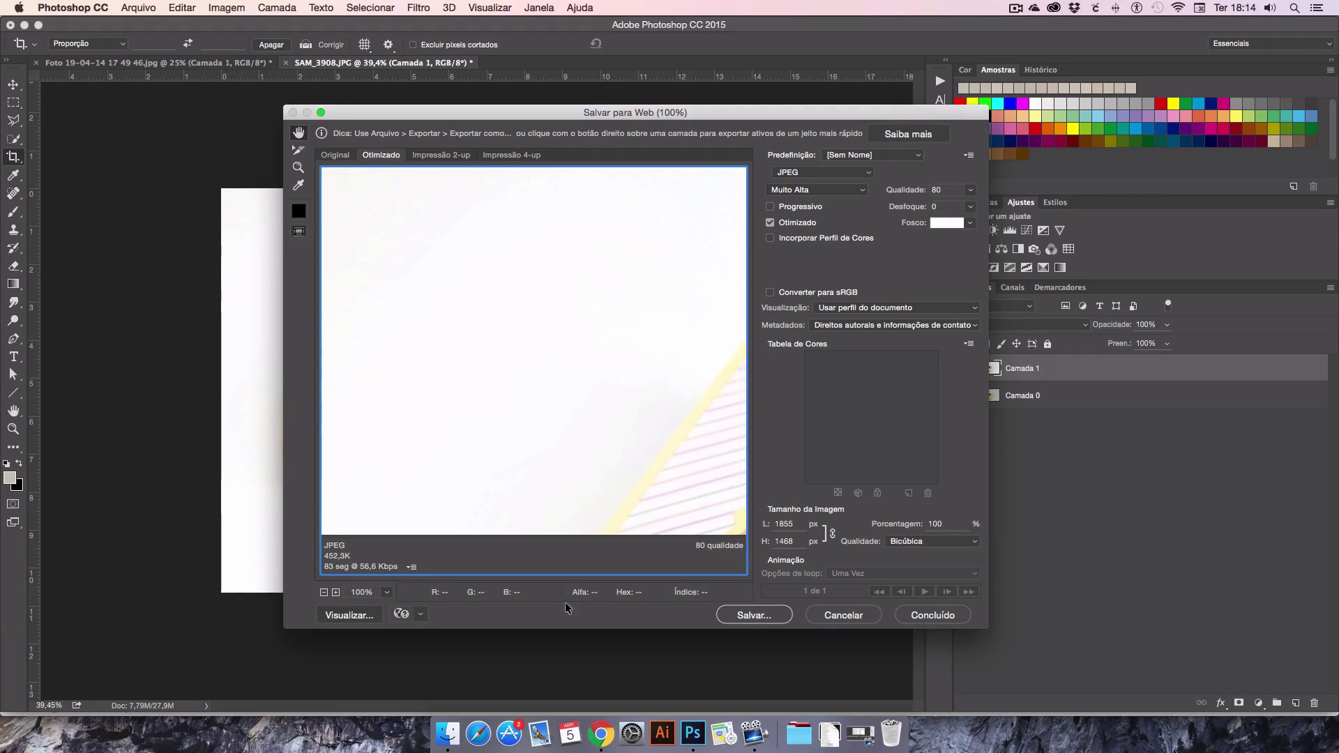
{"action": "left_click", "coordinate": [844, 616]}
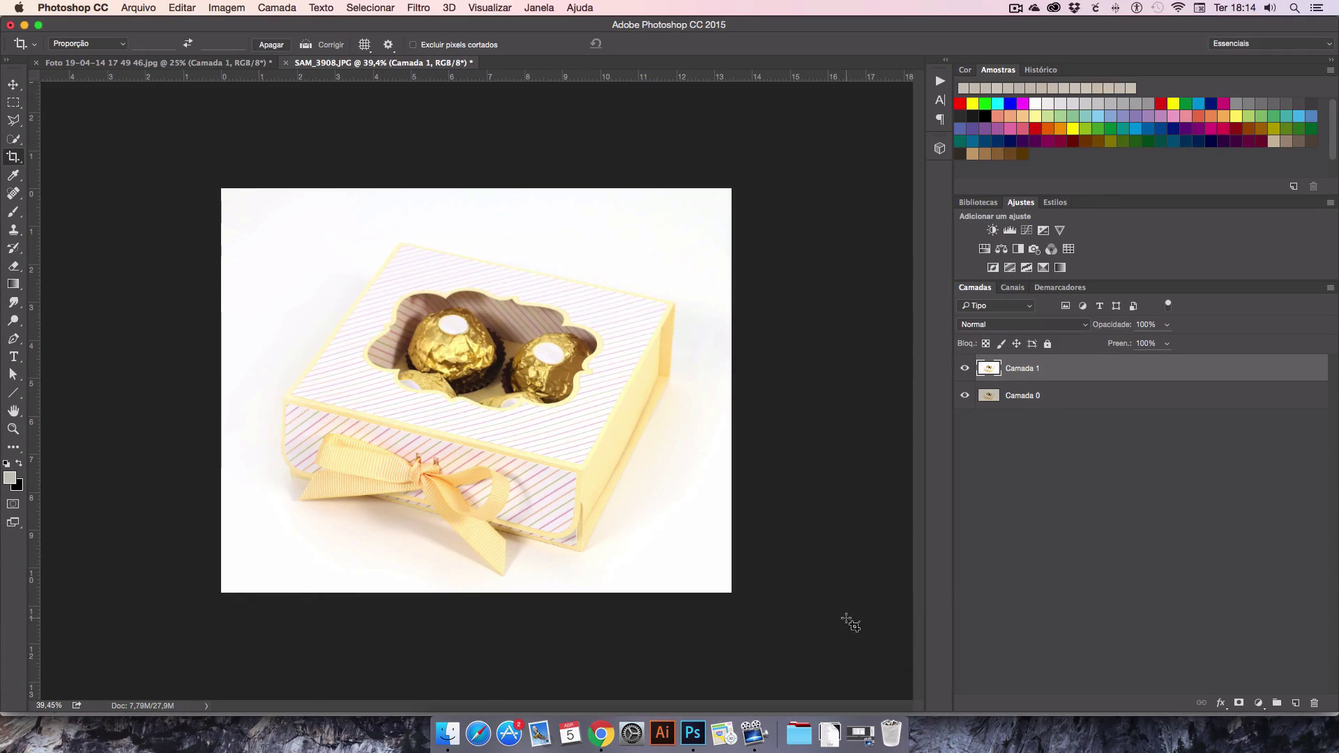